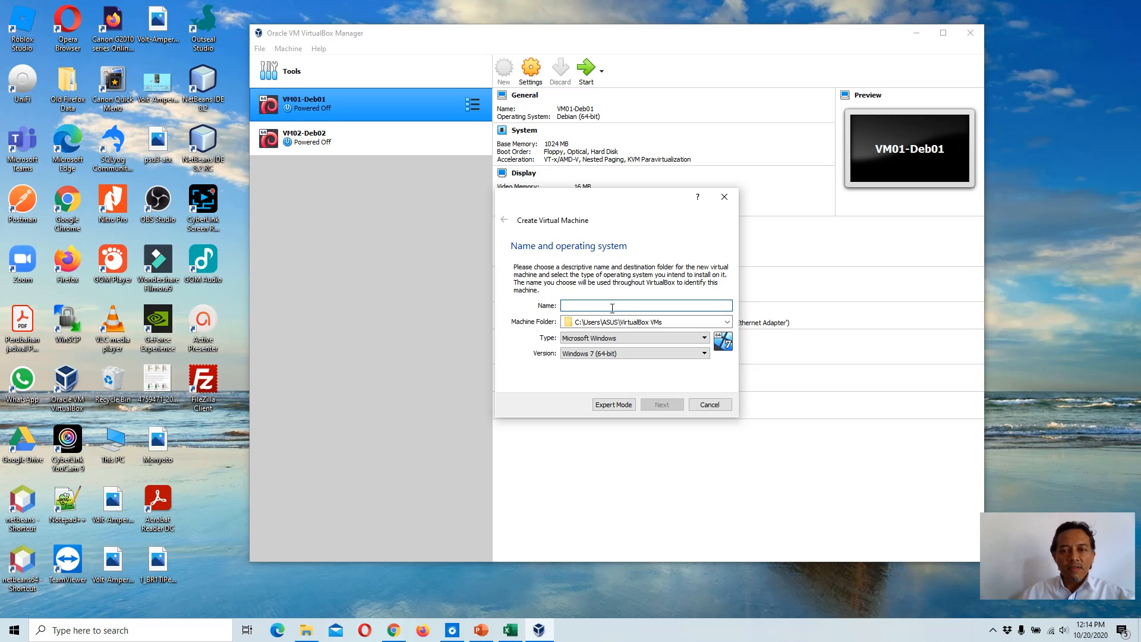
# Step: Set the new virtual machine's operating system type to Other and version to Other/Unknown
pyautogui.click(666, 337)
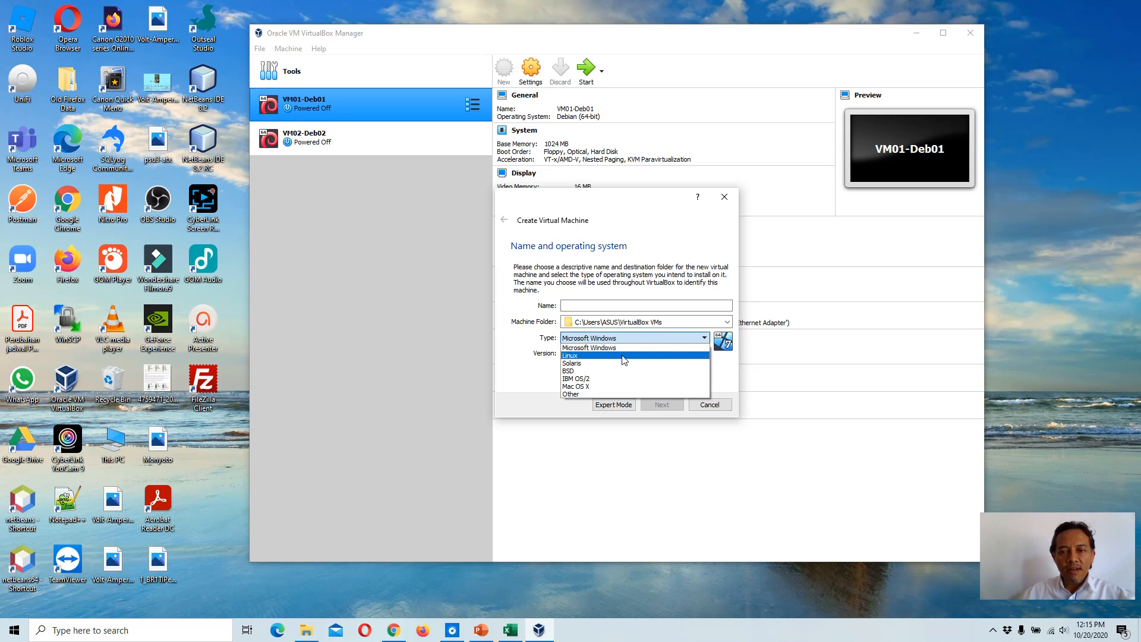
pyautogui.click(575, 394)
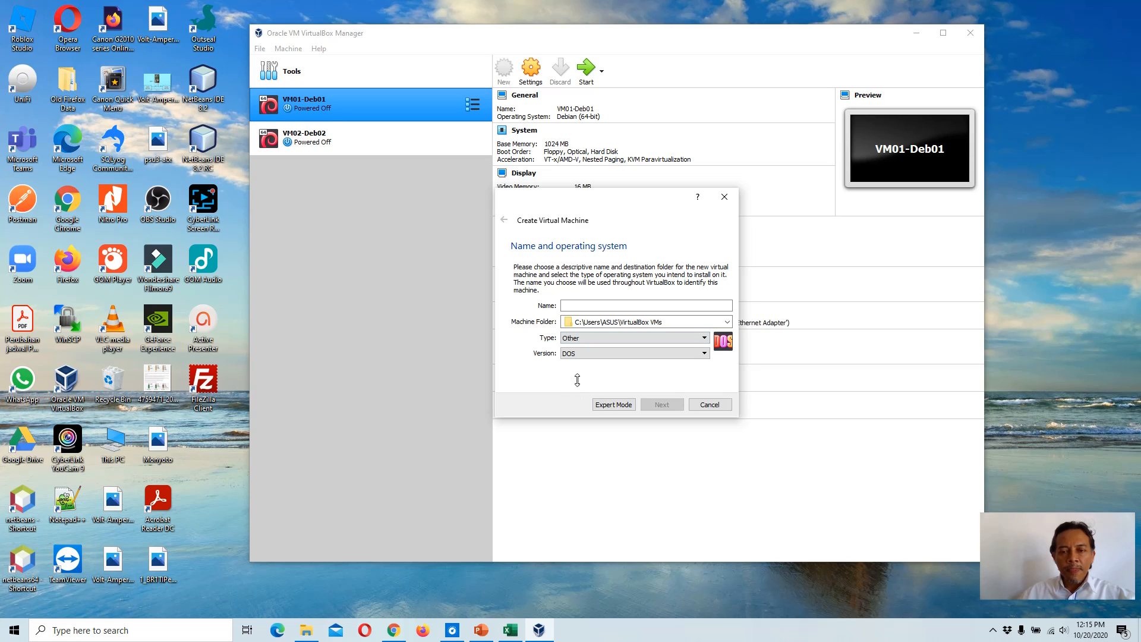
pyautogui.click(692, 355)
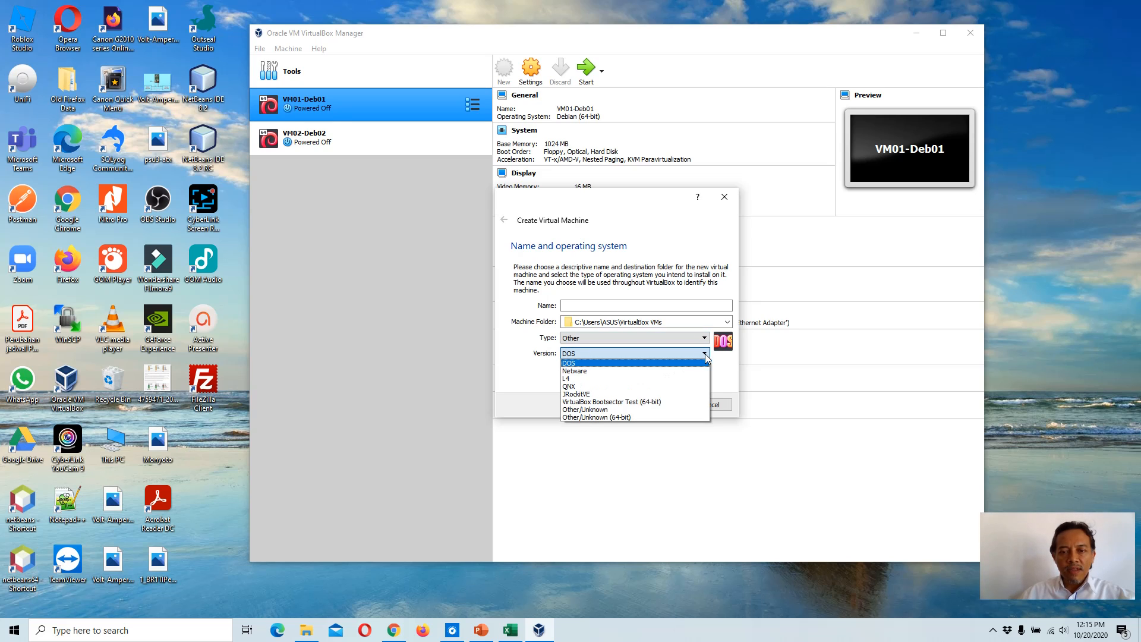
pyautogui.click(594, 410)
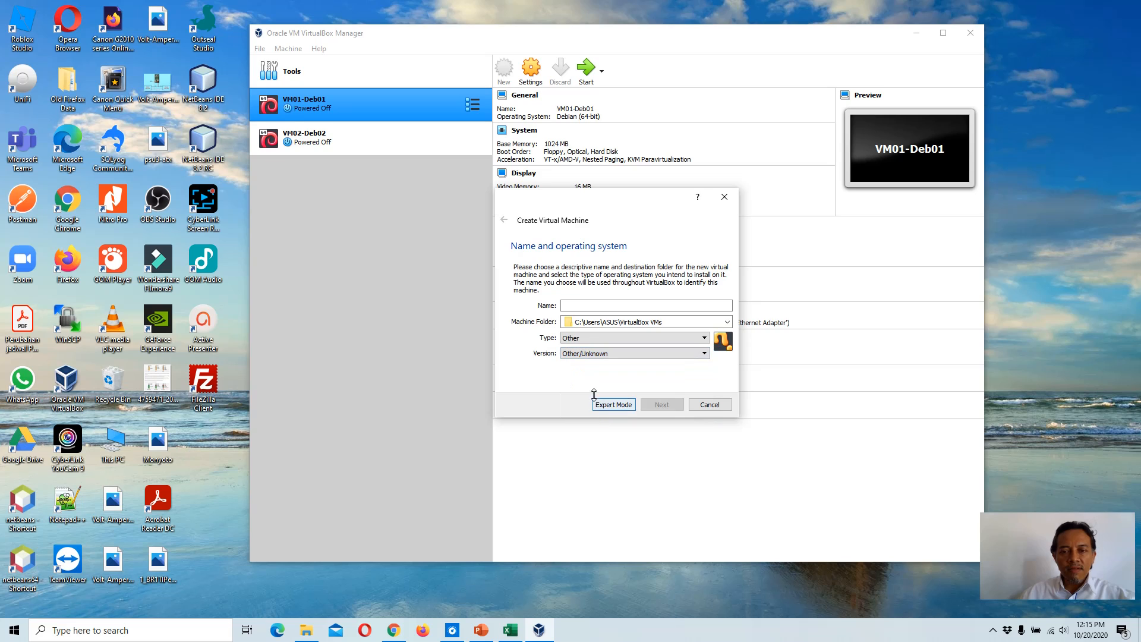
# Step: Name the virtual machine Mikrotik-R1 and continue to the next page
pyautogui.click(597, 306)
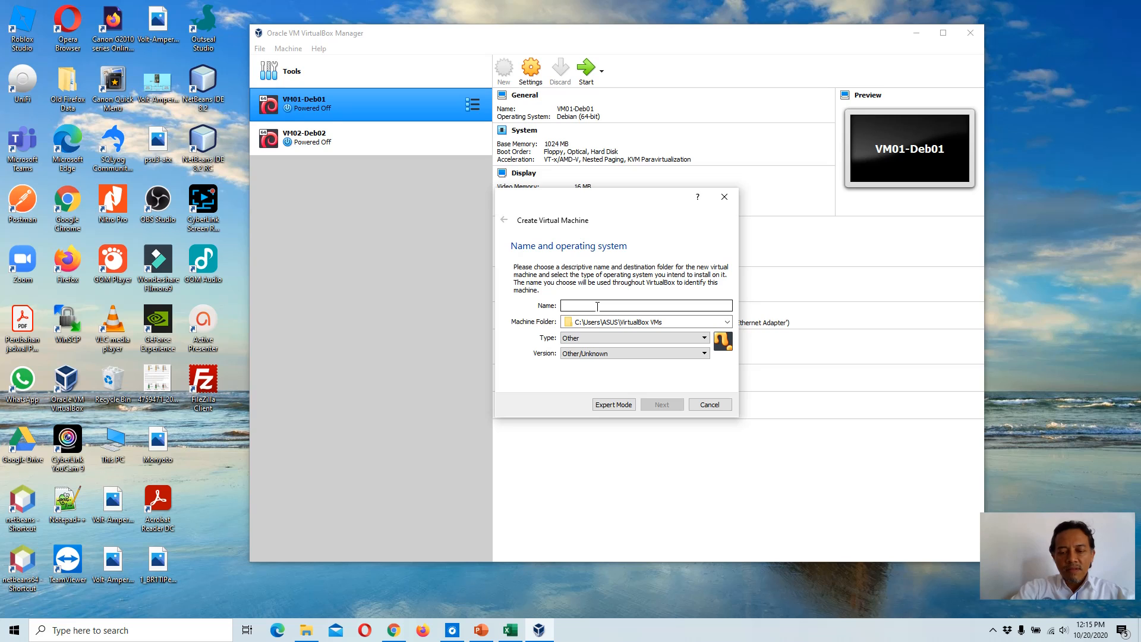
pyautogui.write('Mikrotik')
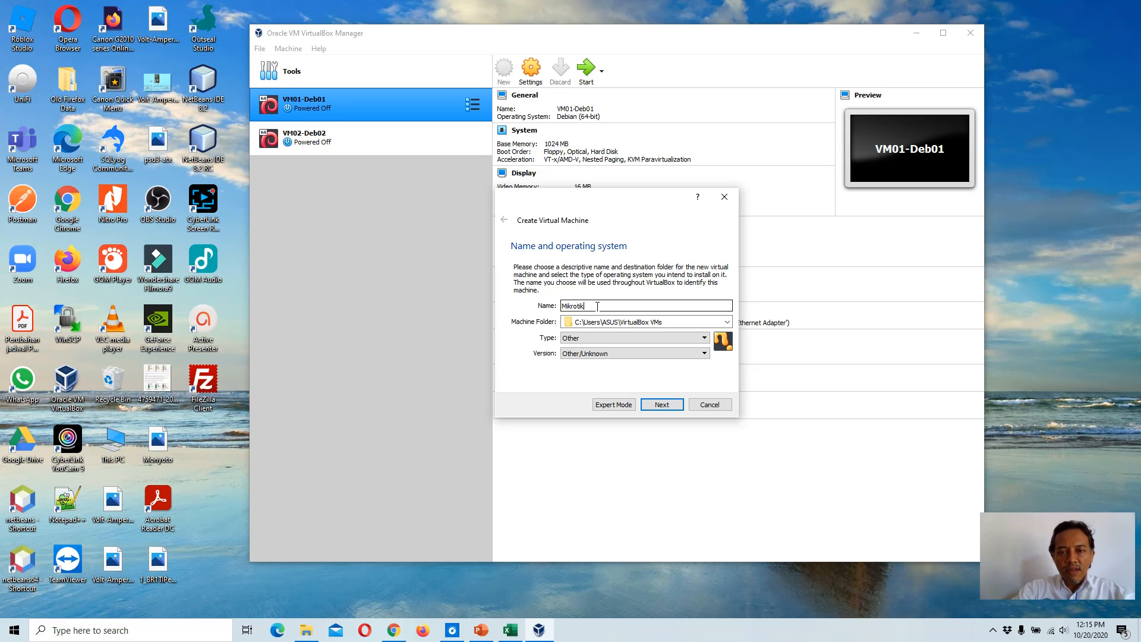
pyautogui.write('-R1')
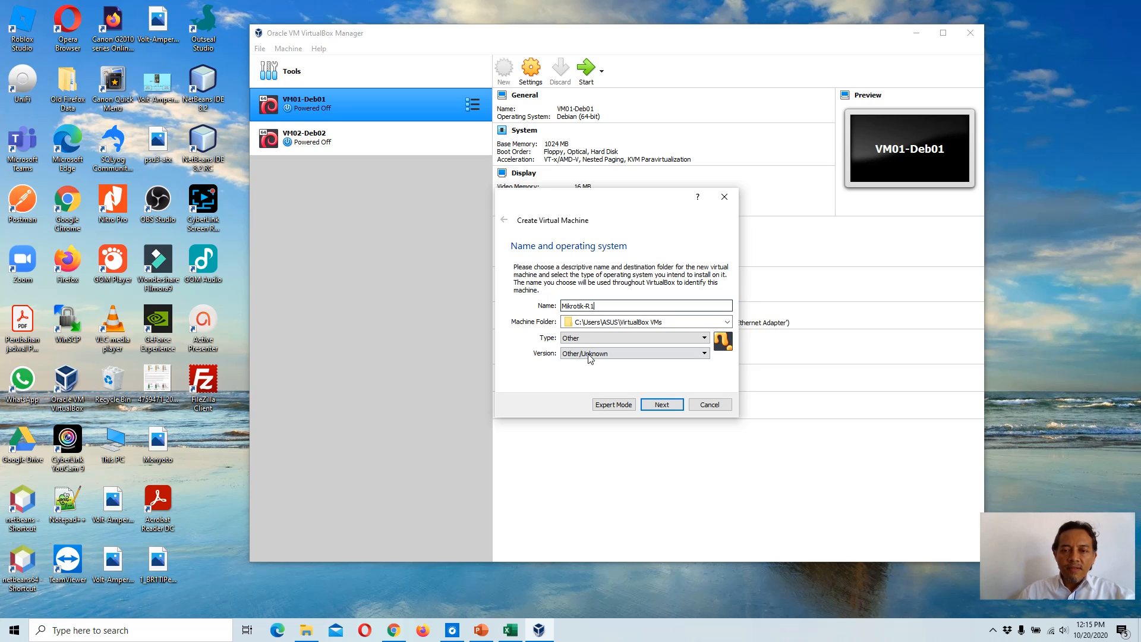
pyautogui.click(662, 405)
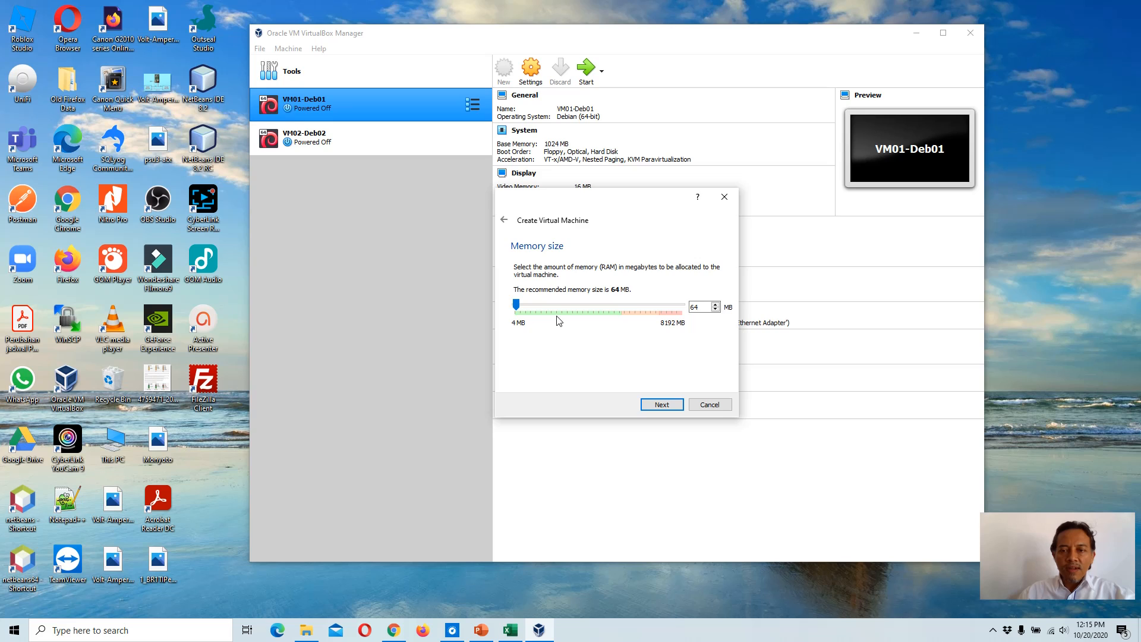
# Step: Set the memory size to 128 MB and continue
pyautogui.click(716, 304)
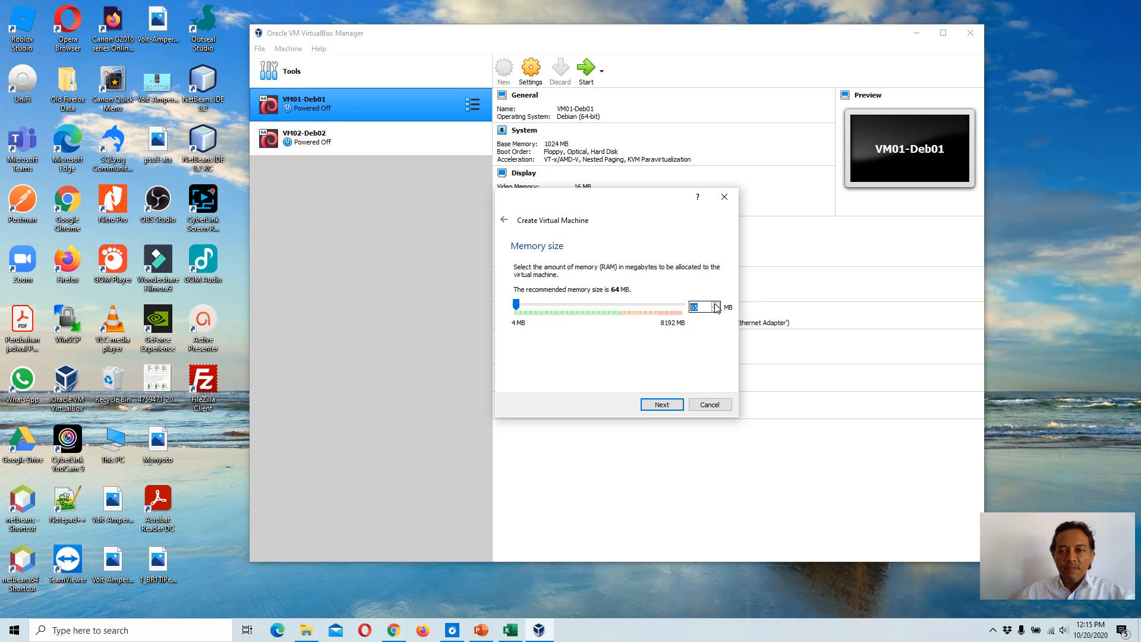
pyautogui.moveTo(516, 304); pyautogui.dragTo(519, 306)
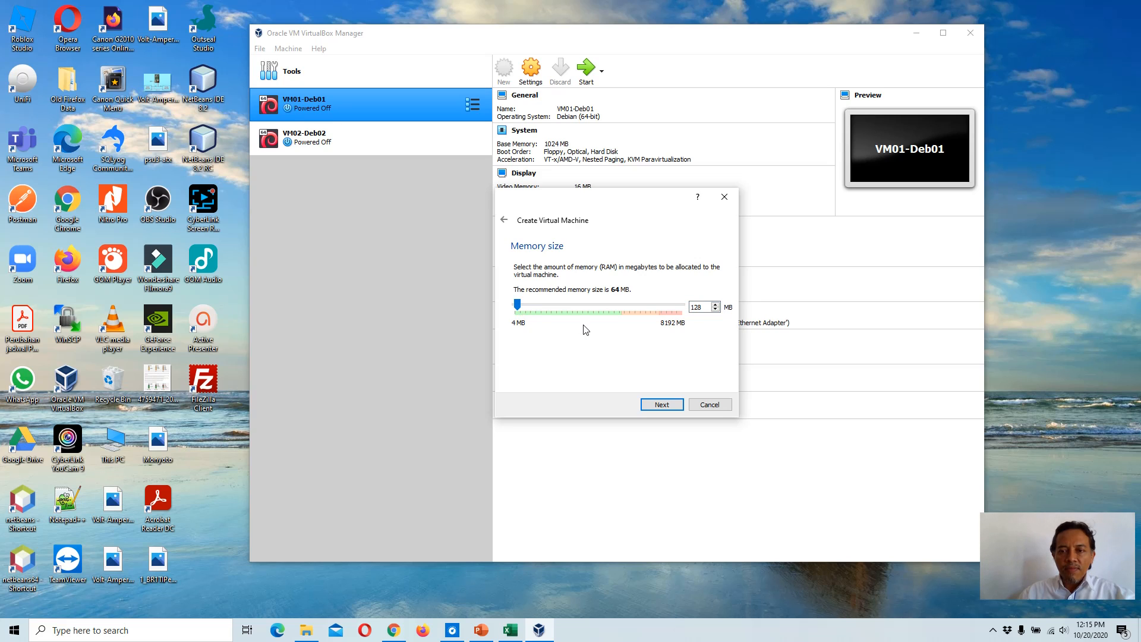
pyautogui.click(662, 404)
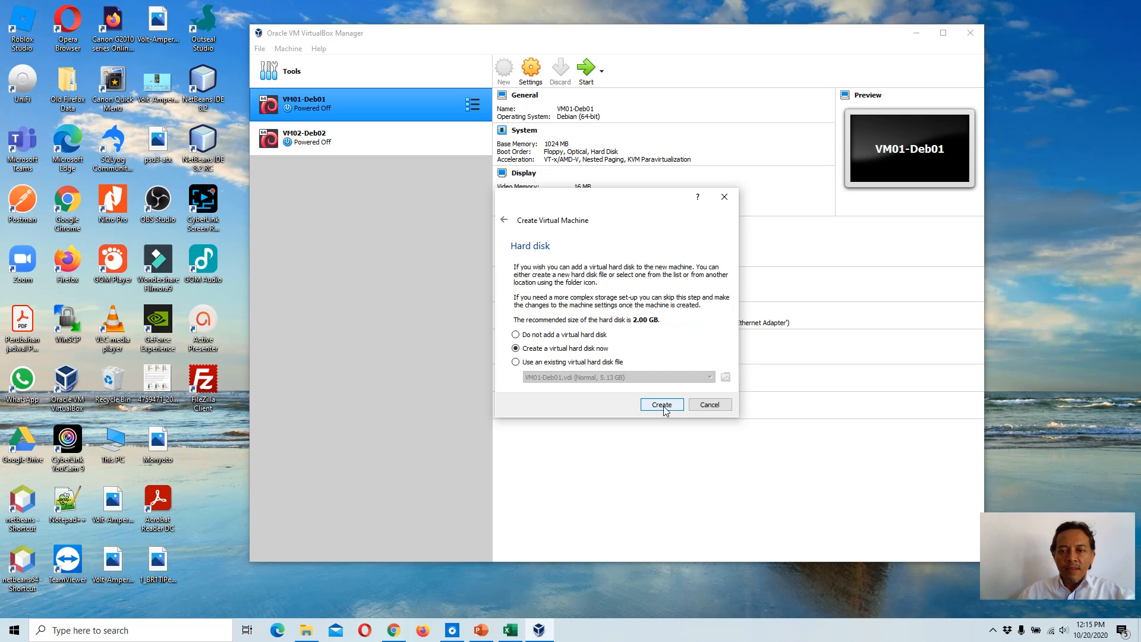
# Step: Create a new virtual hard disk using VDI, dynamically allocated, 2.00 GB at the default location
pyautogui.click(661, 404)
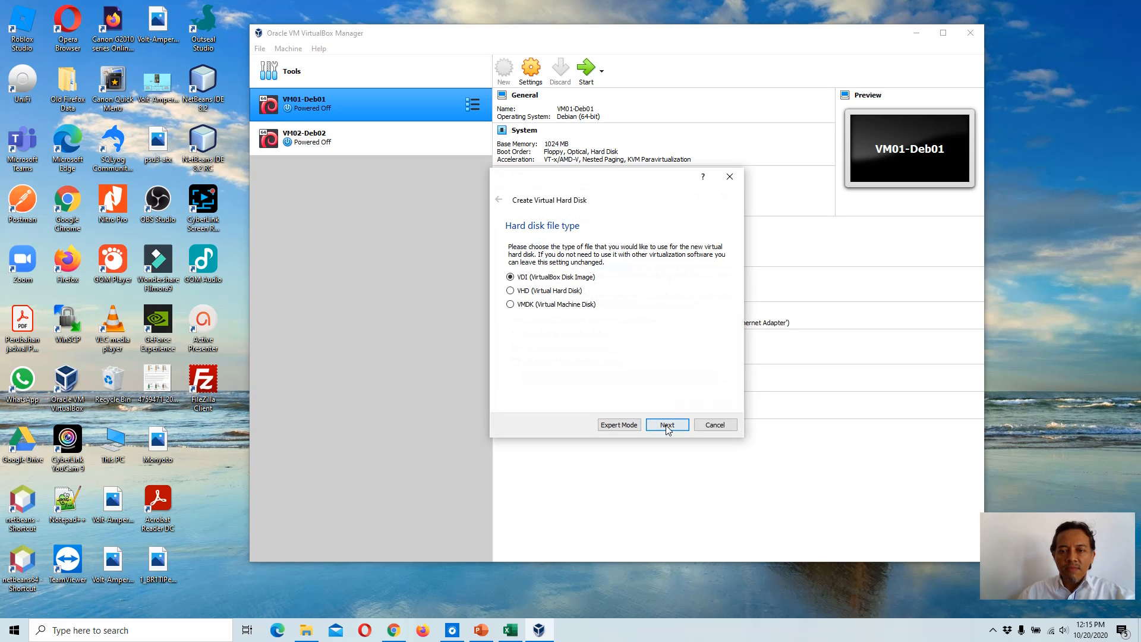
pyautogui.click(667, 425)
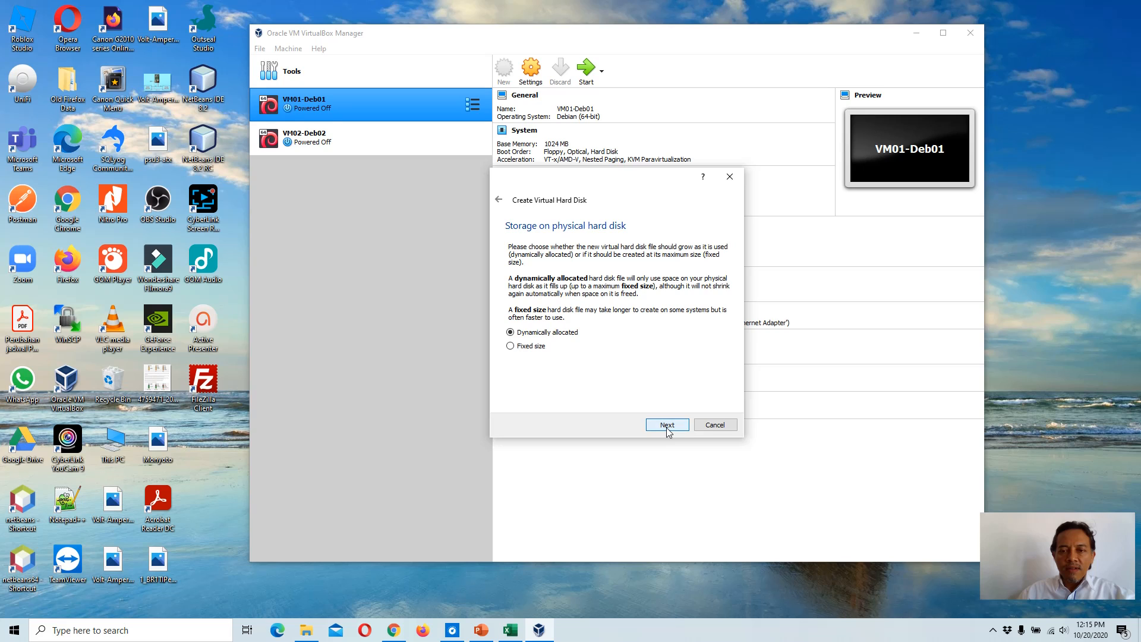
pyautogui.click(668, 424)
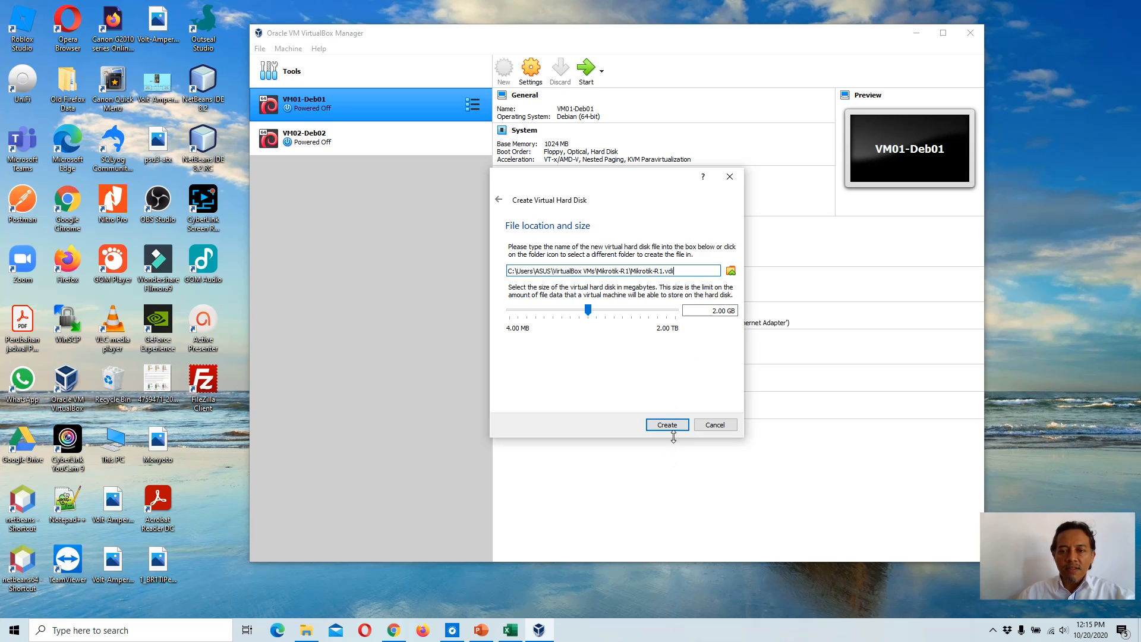
pyautogui.click(675, 426)
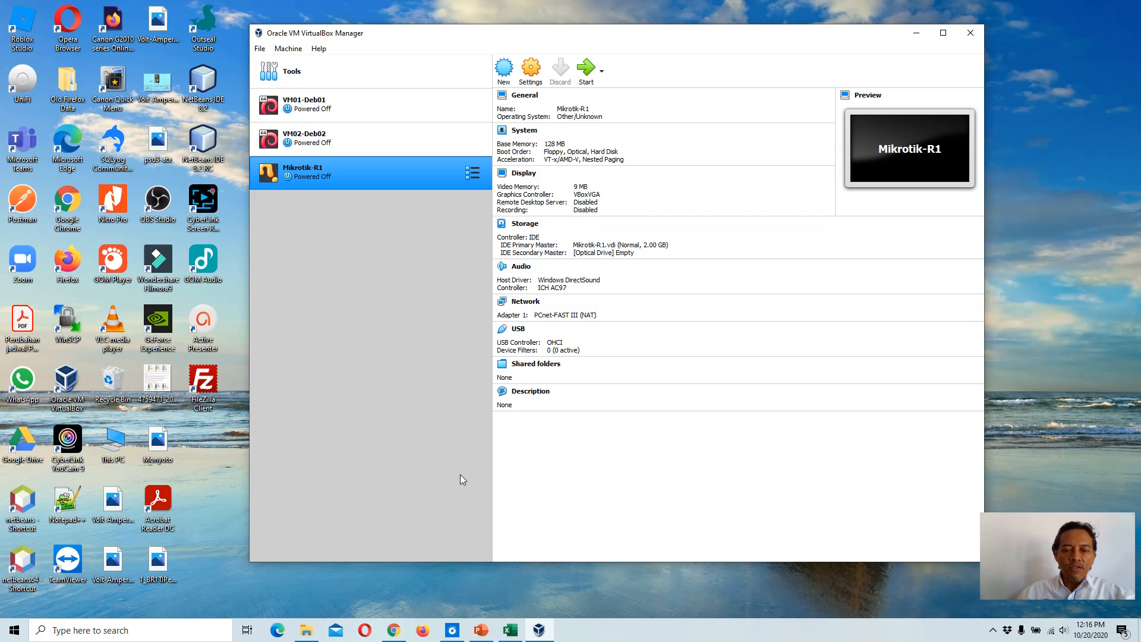
# Step: Review the network topology slide in PowerPoint and return to VirtualBox
pyautogui.click(481, 630)
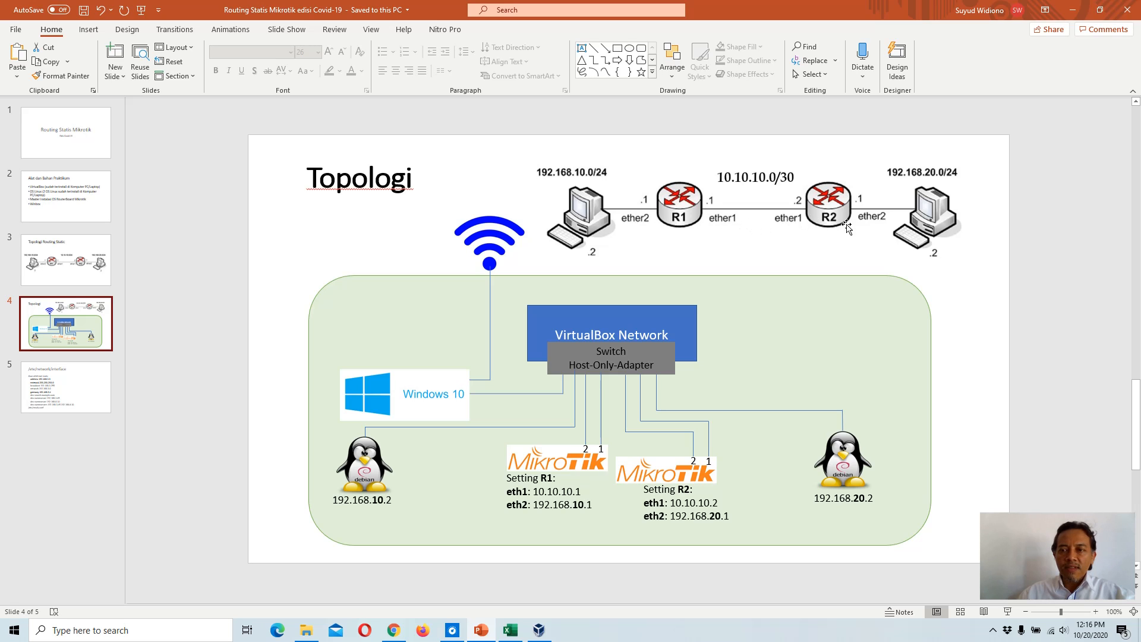
pyautogui.click(539, 629)
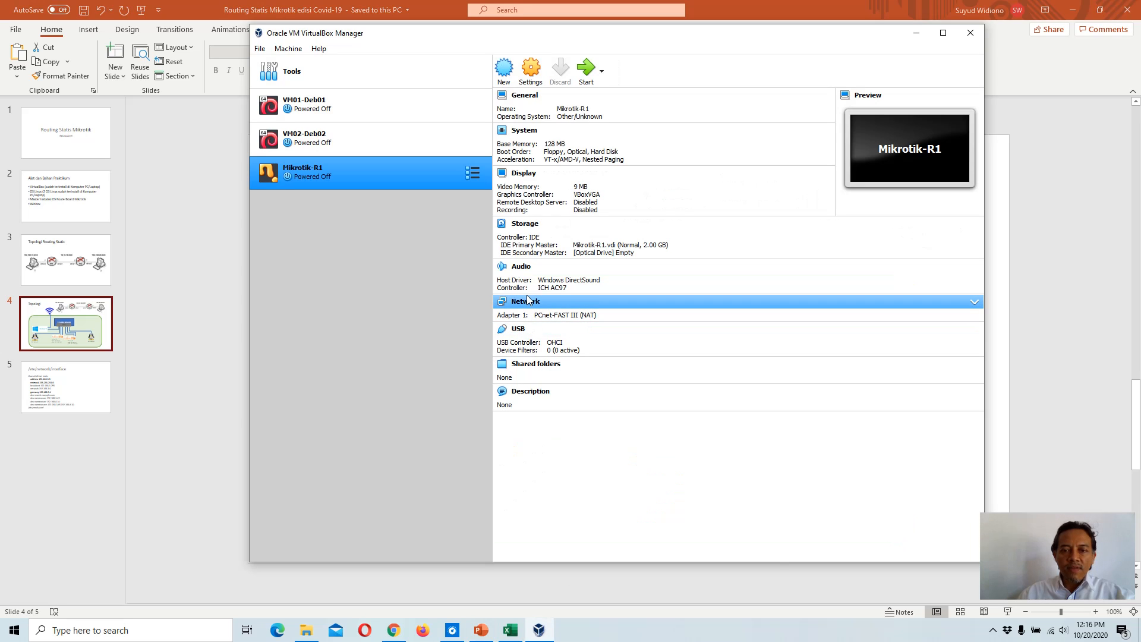
# Step: Open Mikrotik-R1's network settings, enable Adapter 2 and attach it to Host-only Adapter
pyautogui.click(527, 303)
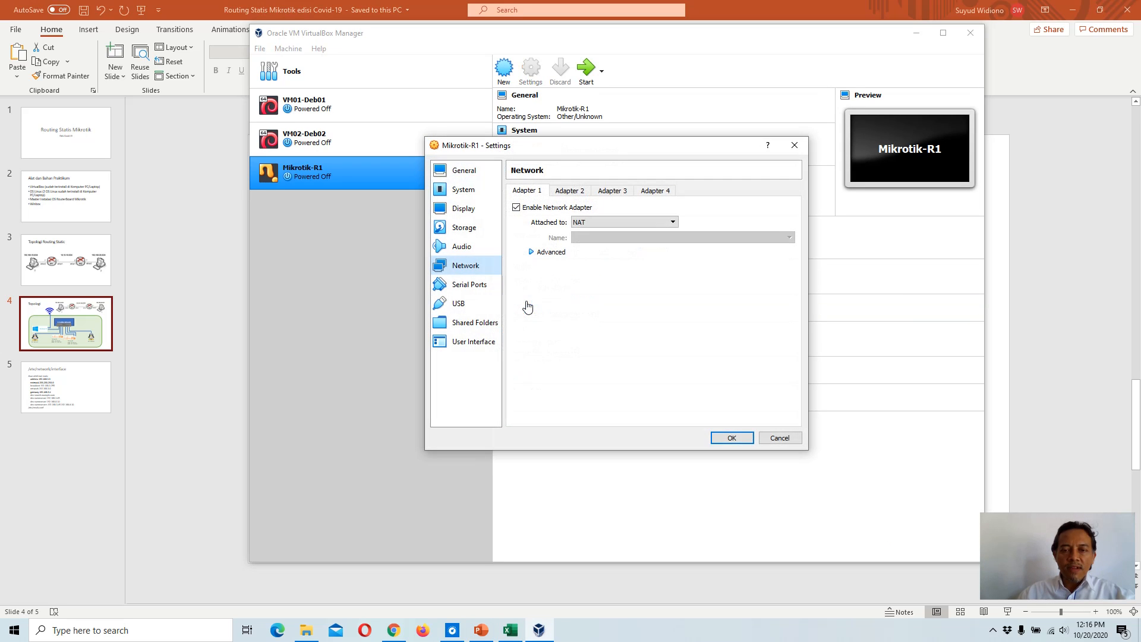
pyautogui.click(572, 191)
pyautogui.click(531, 207)
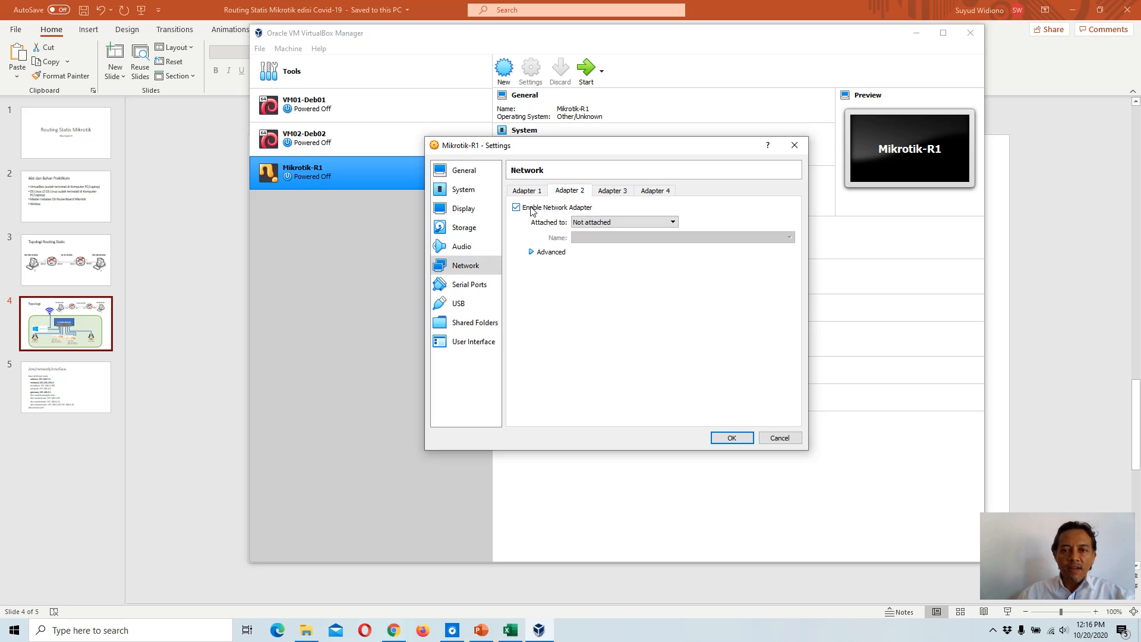
pyautogui.click(659, 222)
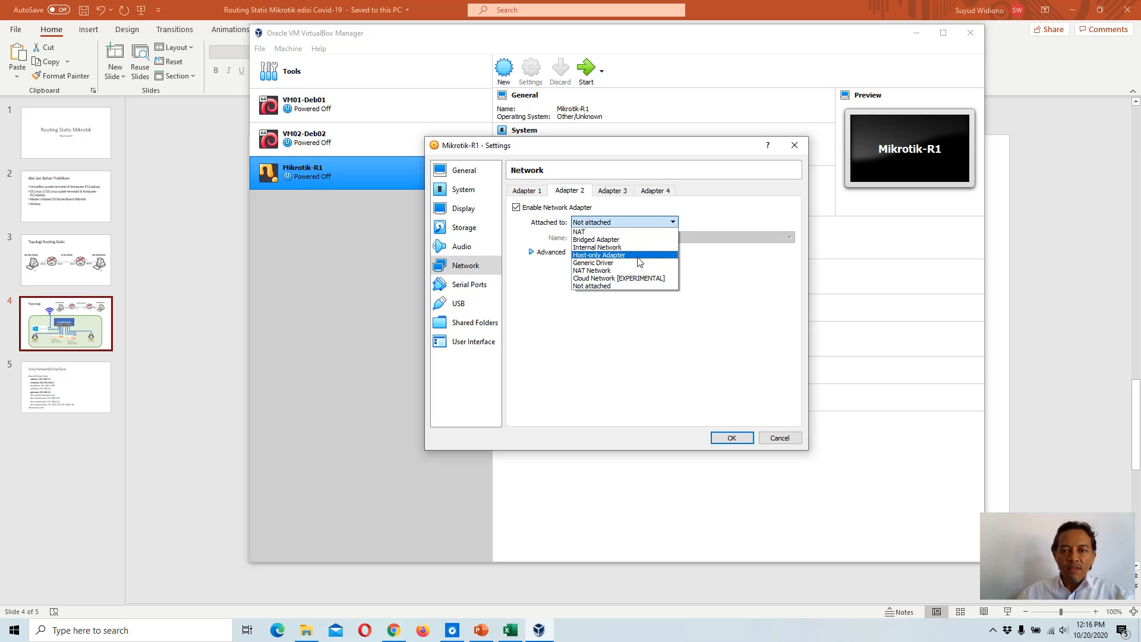
pyautogui.click(641, 255)
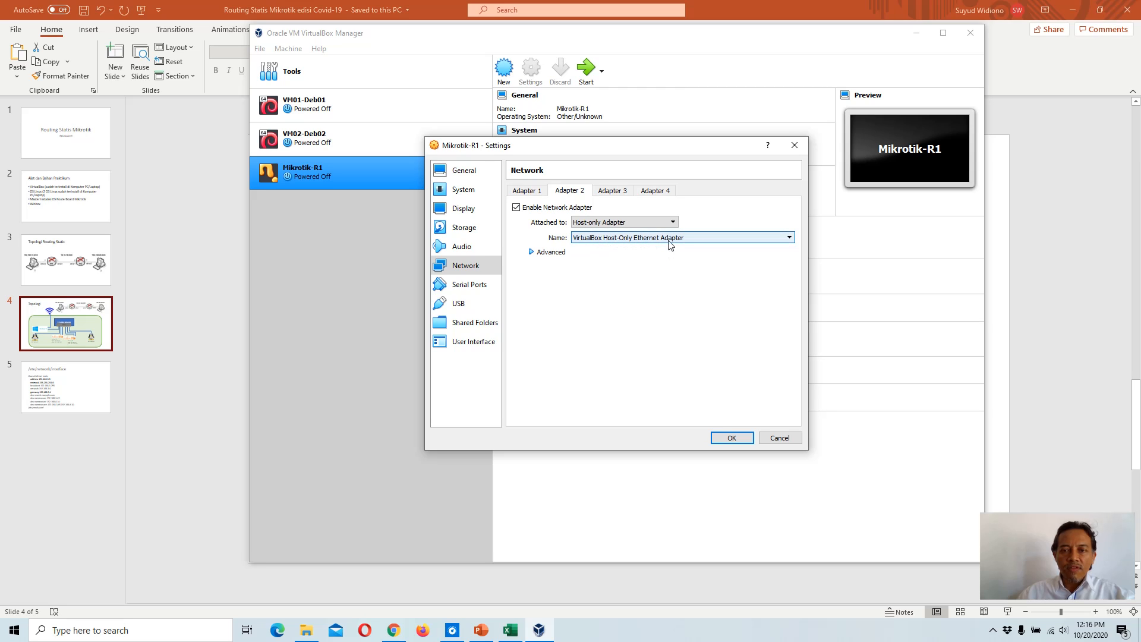
# Step: Change Adapter 1's attachment from NAT to Host-only Adapter
pyautogui.click(525, 192)
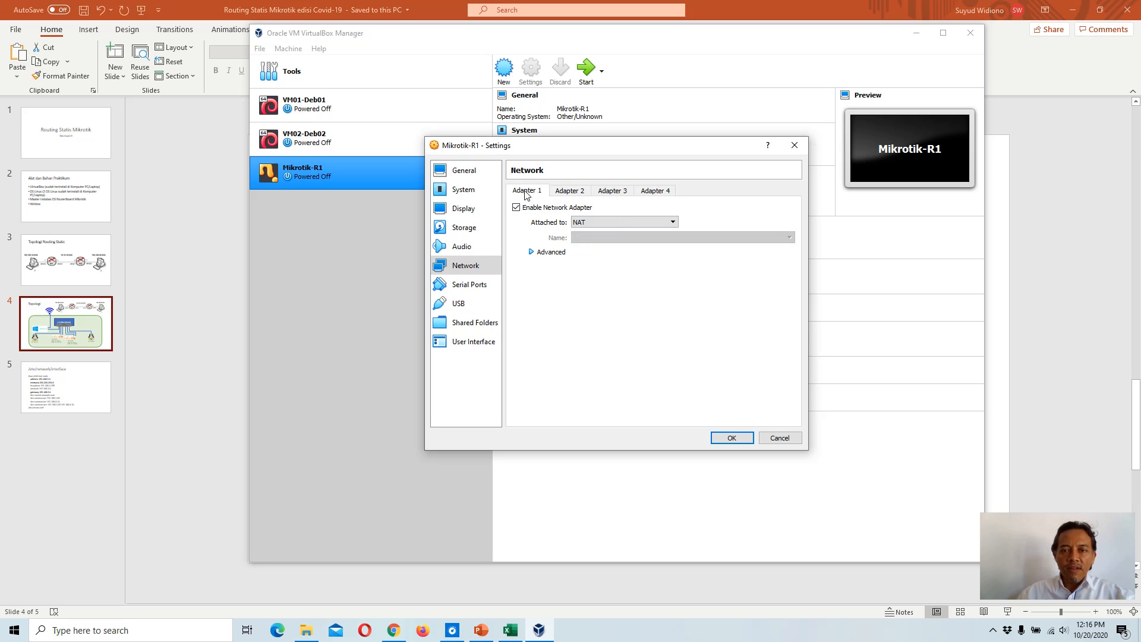
pyautogui.click(591, 221)
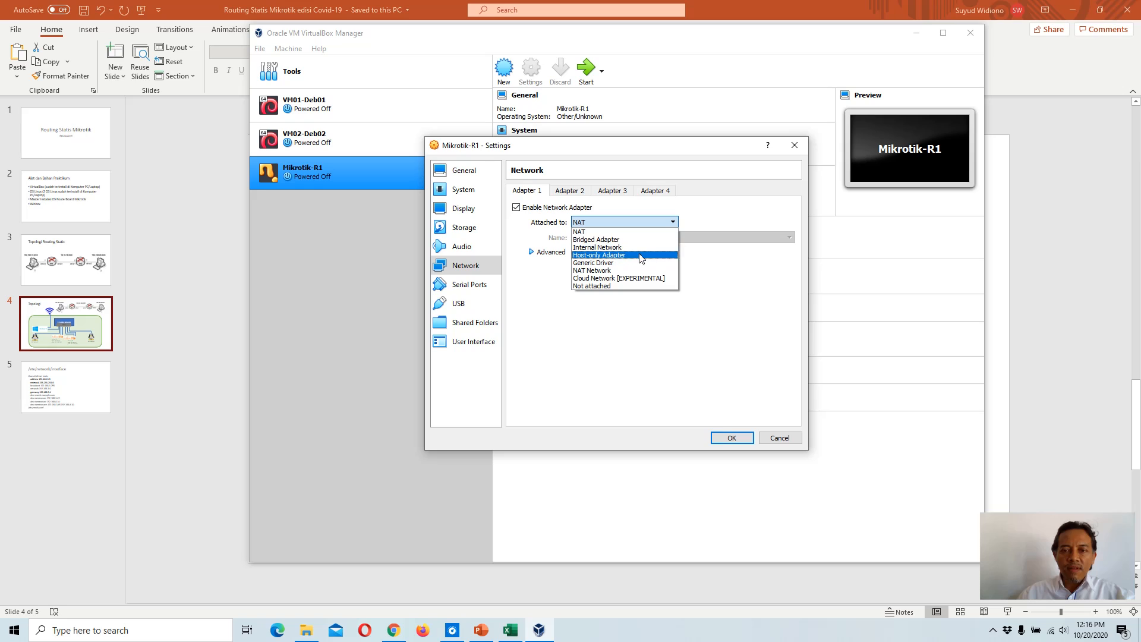
pyautogui.click(639, 255)
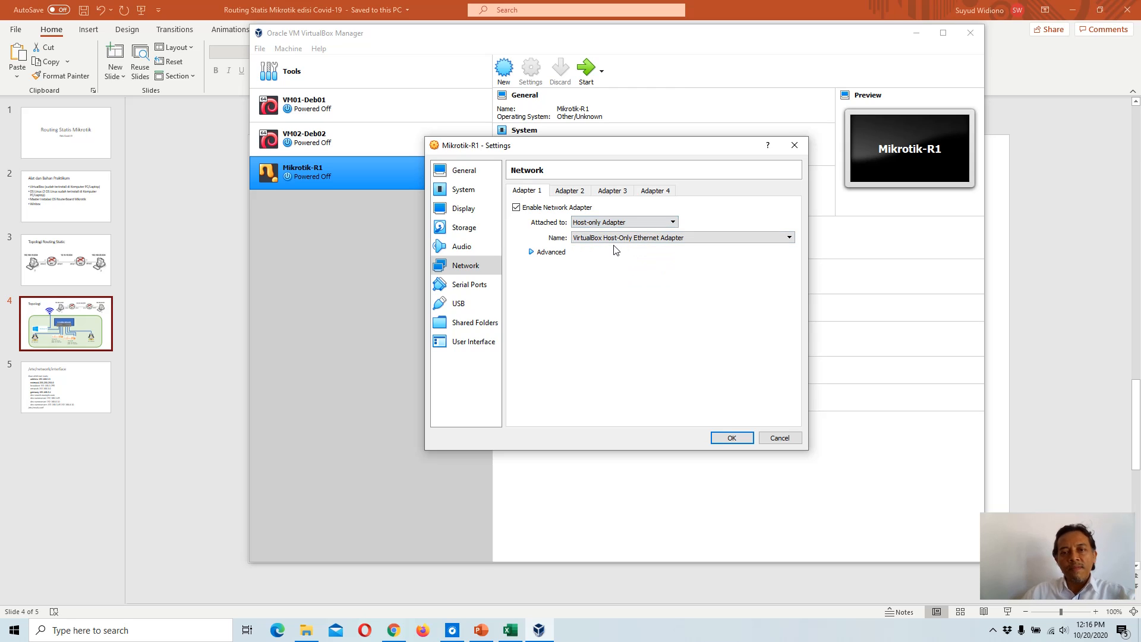
# Step: Review the four network adapter tabs and save the network settings
pyautogui.click(571, 191)
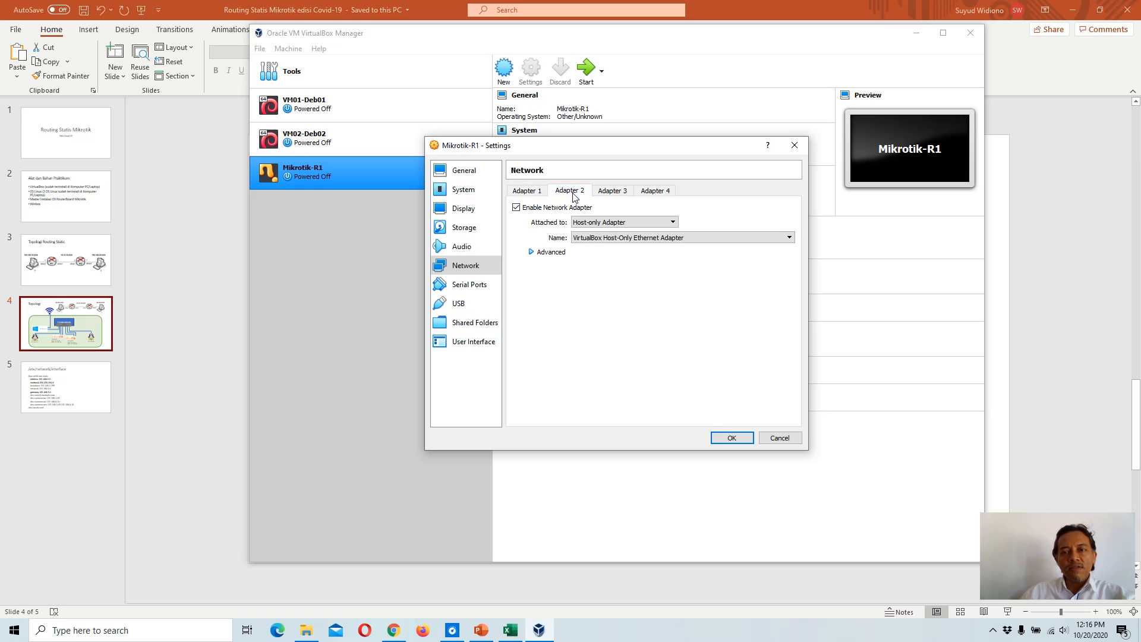
pyautogui.click(614, 193)
pyautogui.click(641, 194)
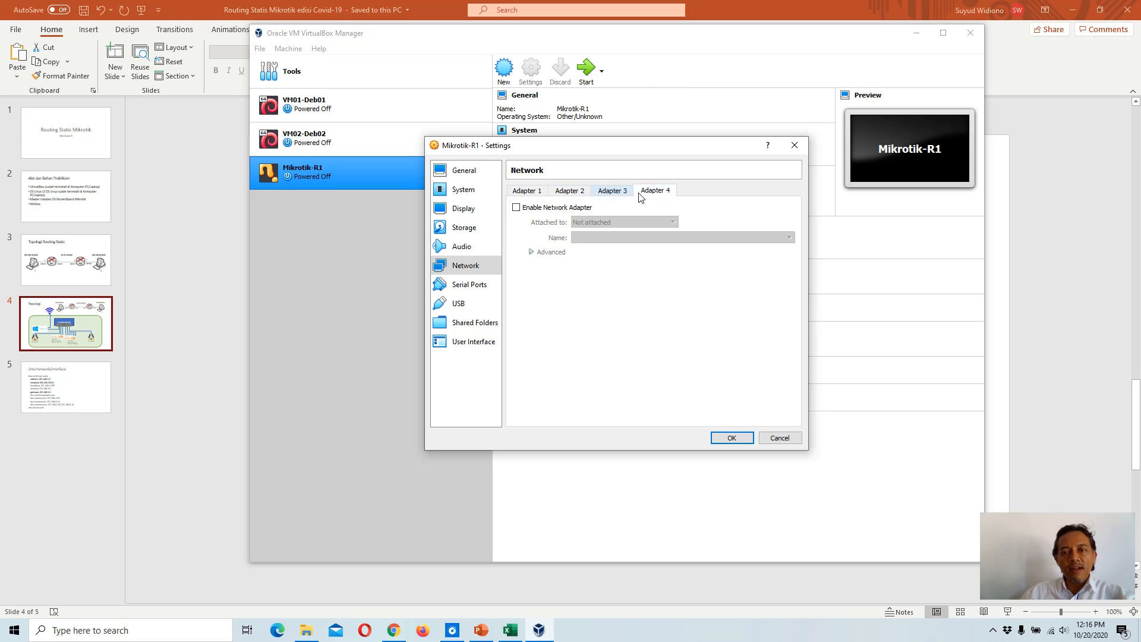
pyautogui.click(615, 193)
pyautogui.click(564, 193)
pyautogui.click(529, 194)
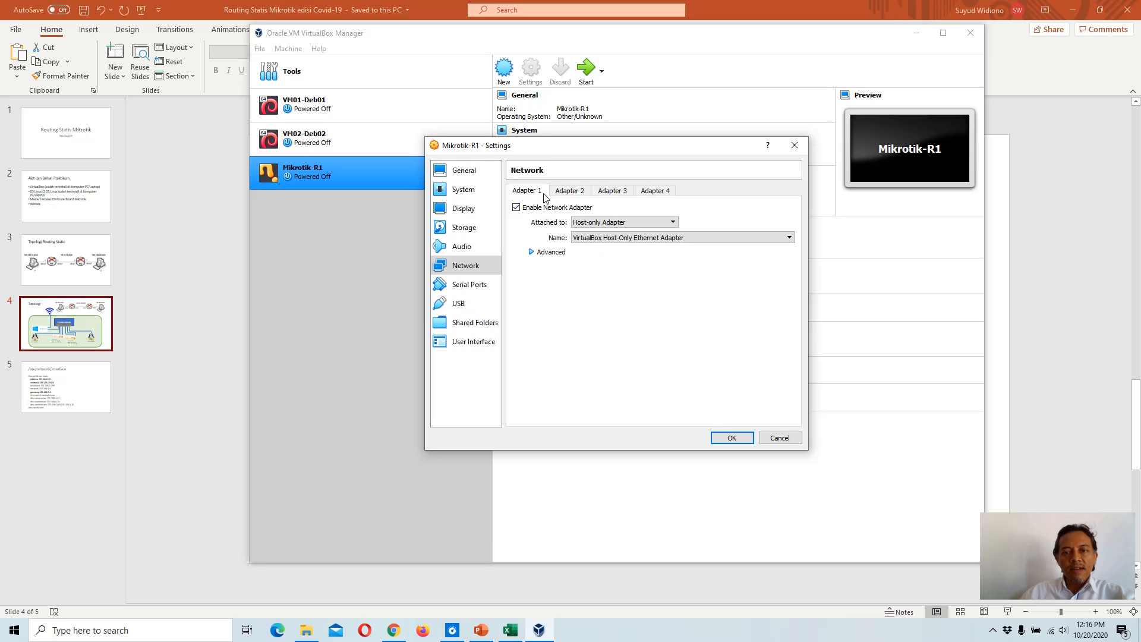
pyautogui.click(576, 193)
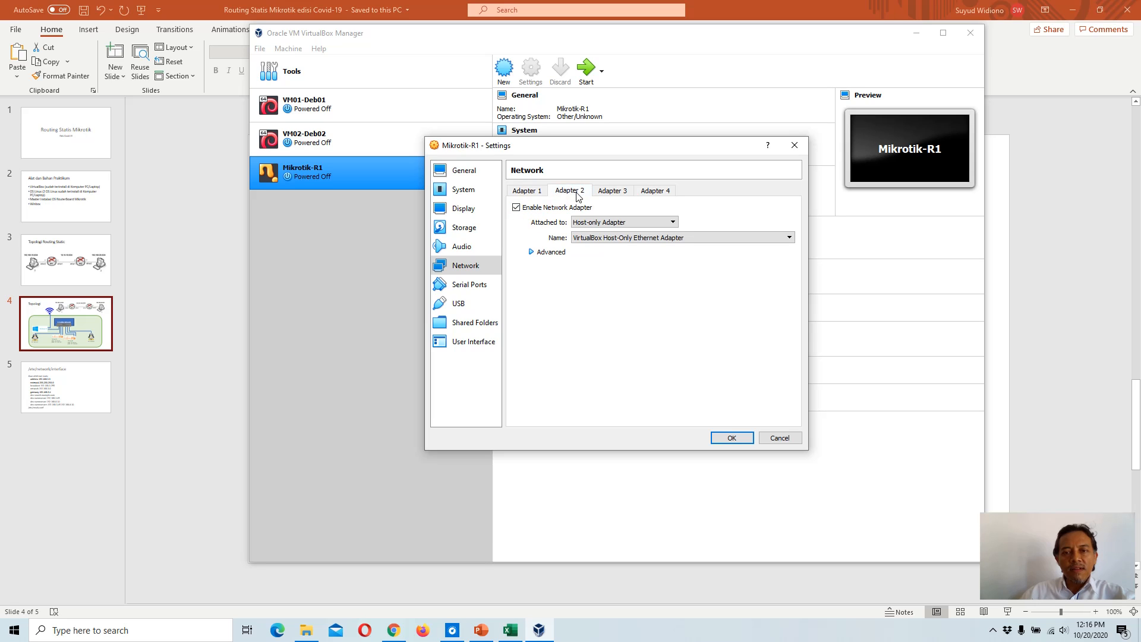
pyautogui.click(531, 194)
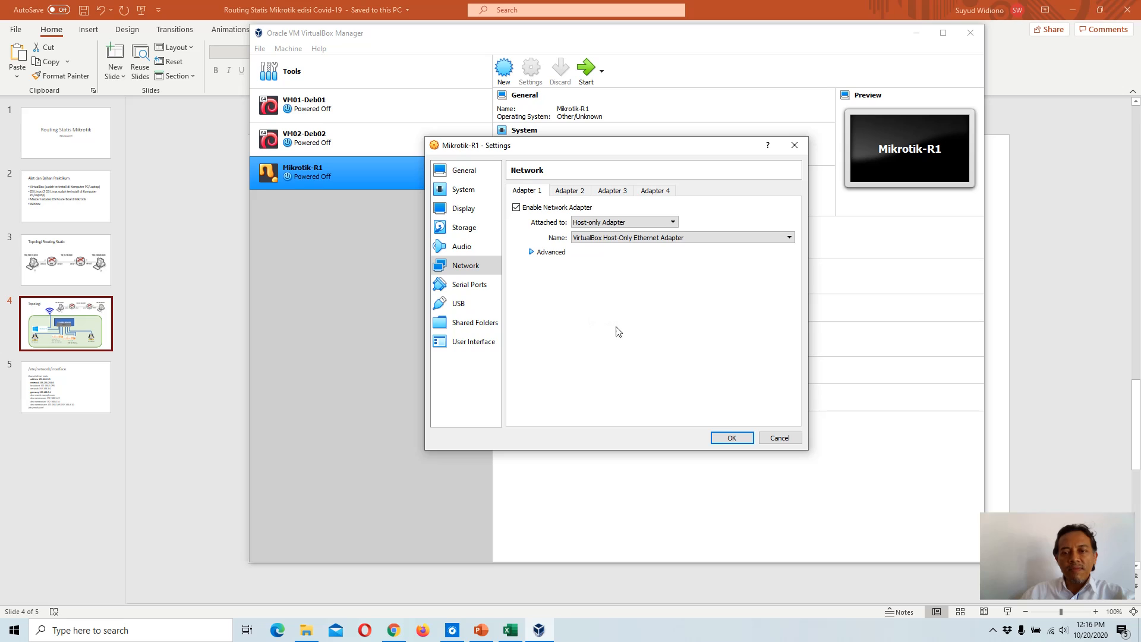
pyautogui.click(734, 440)
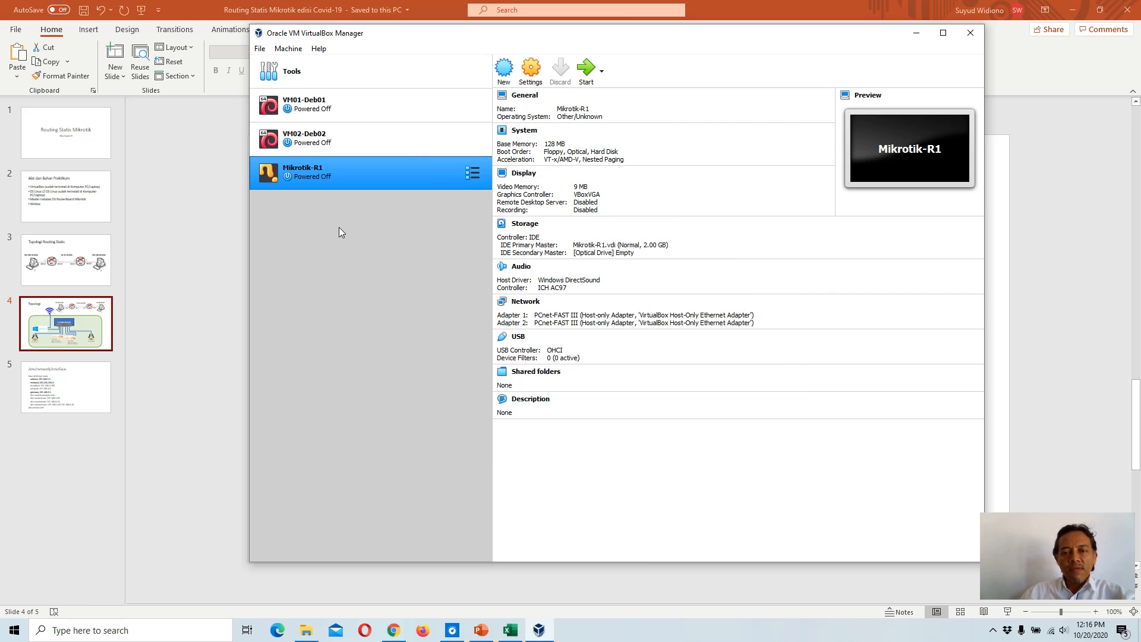
# Step: Open the storage settings and load the mikrotik-6.46.4 ISO into the empty optical drive
pyautogui.click(525, 224)
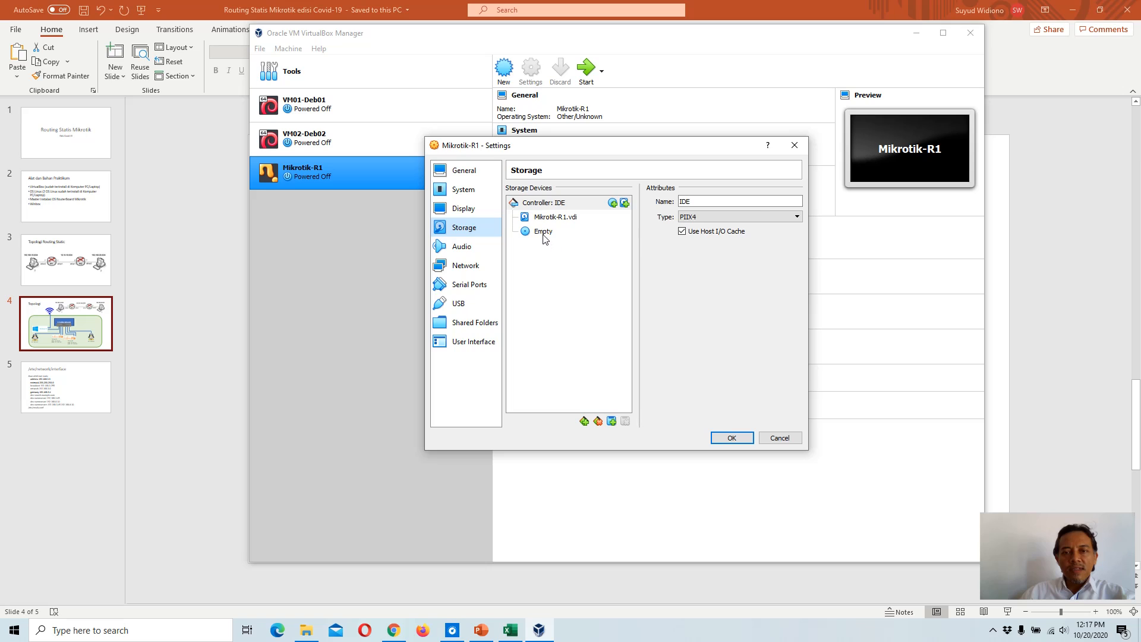
pyautogui.click(543, 233)
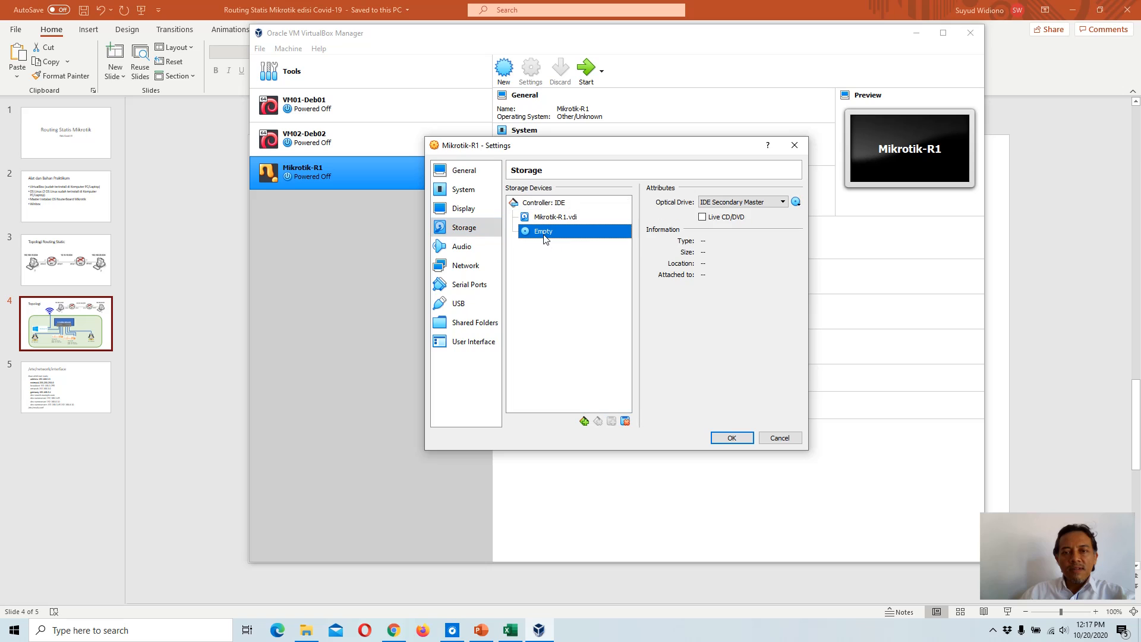
pyautogui.click(796, 203)
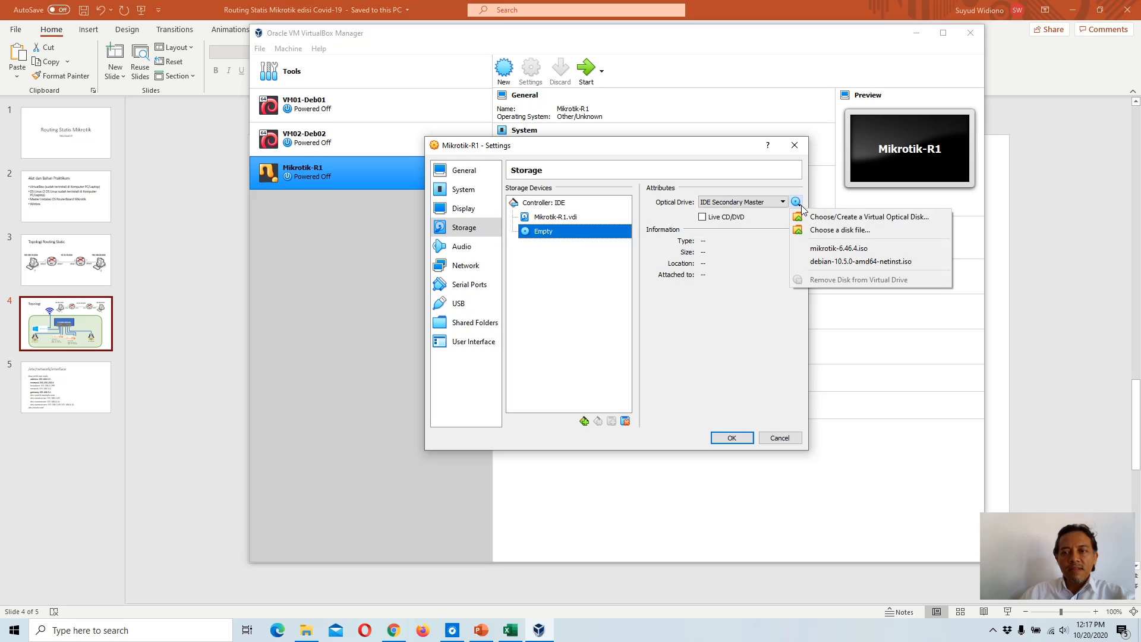
pyautogui.click(861, 231)
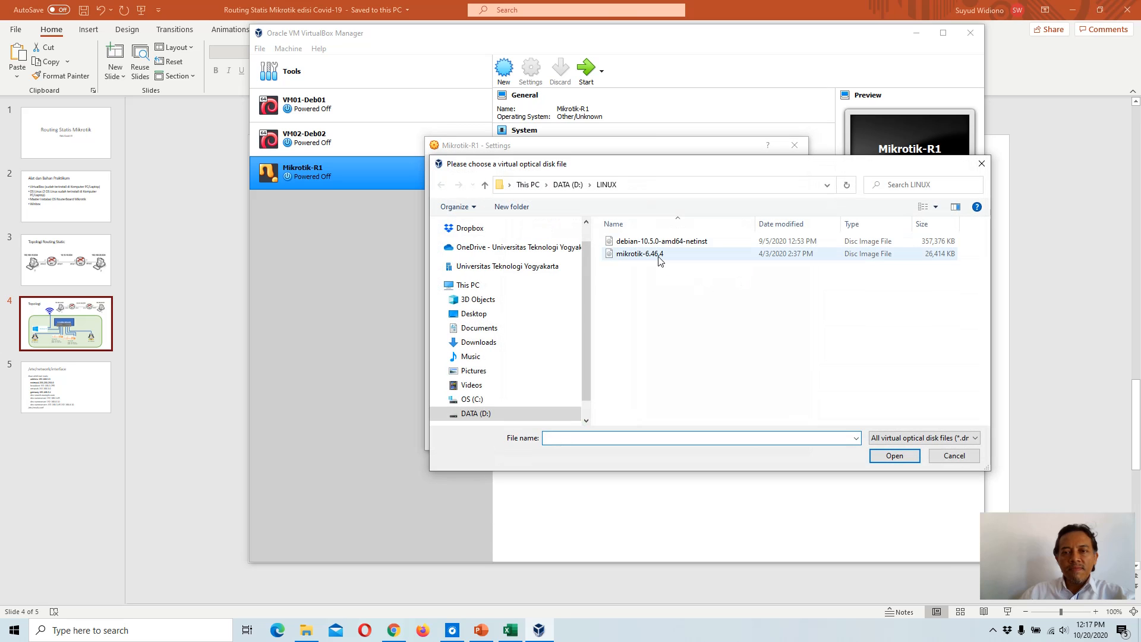
pyautogui.click(658, 259)
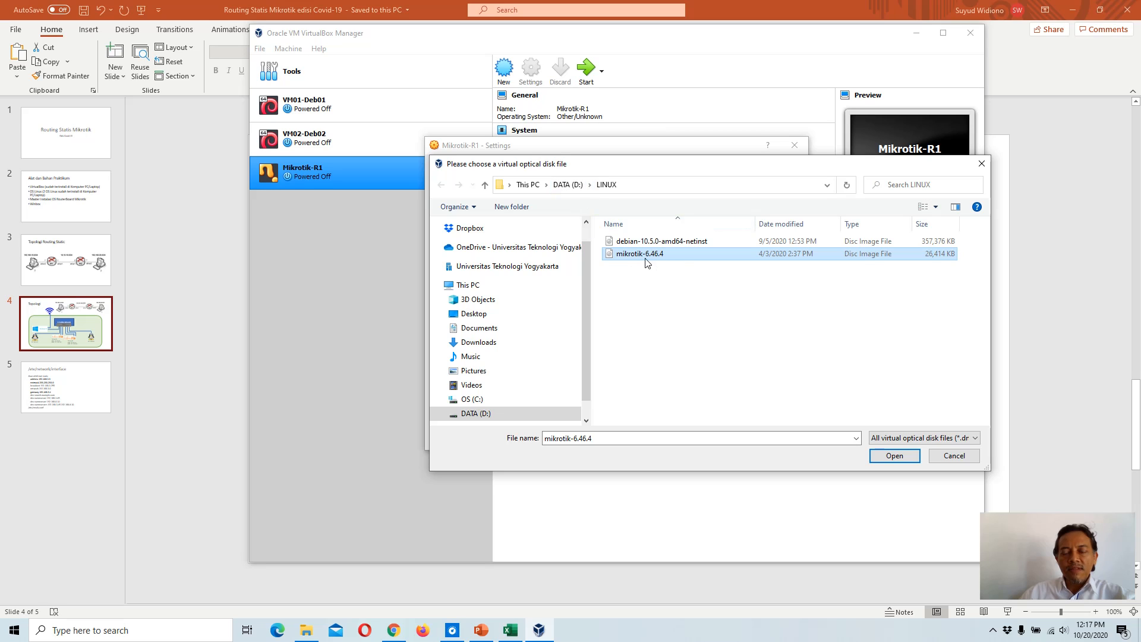
pyautogui.click(895, 457)
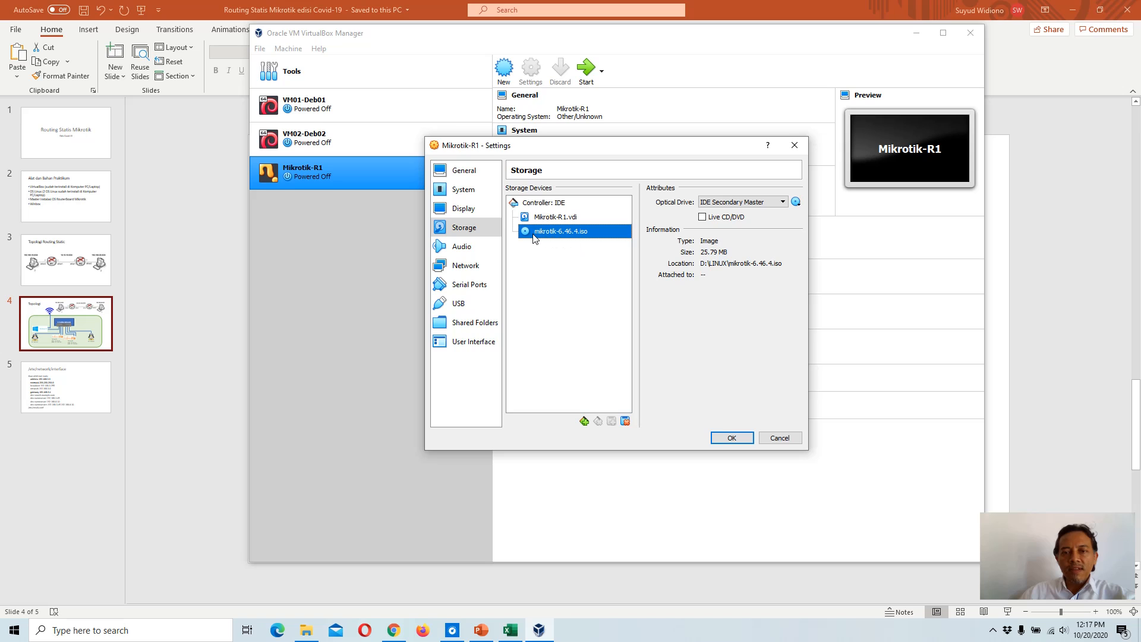
# Step: Save the settings and boot Mikrotik-R1 from the mikrotik-6.46.4.iso start-up disk
pyautogui.click(732, 438)
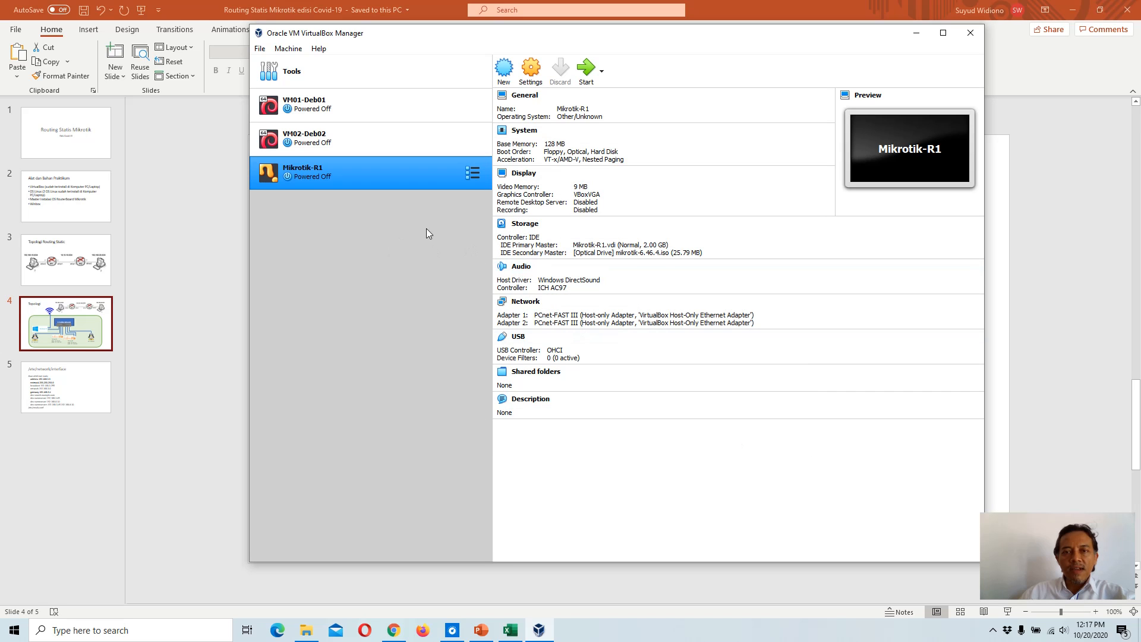
pyautogui.click(587, 71)
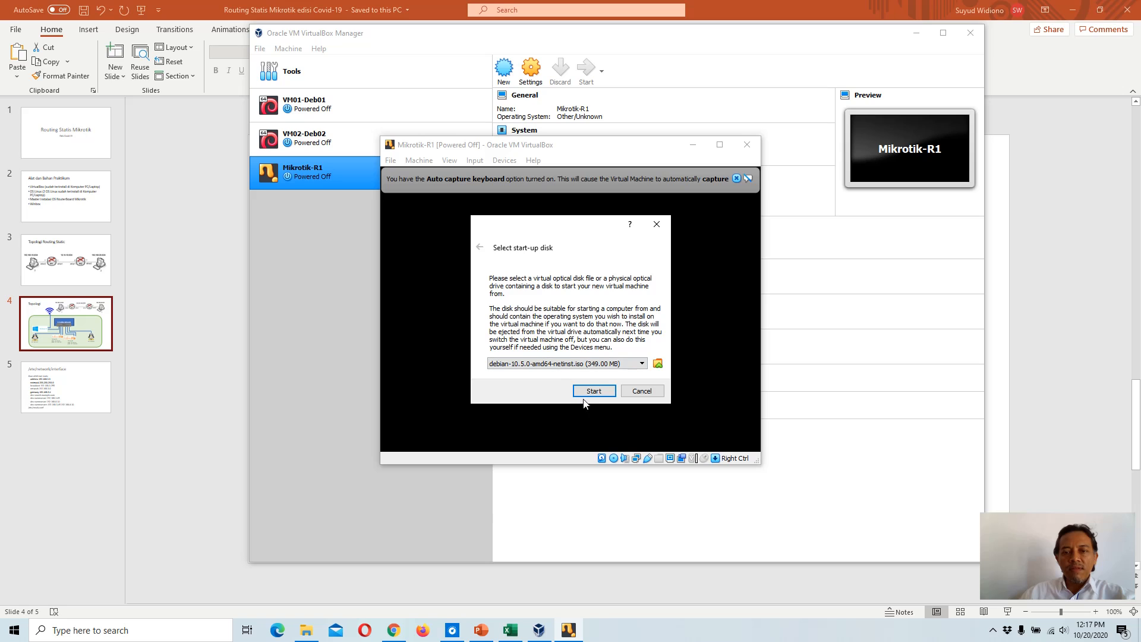
pyautogui.click(550, 363)
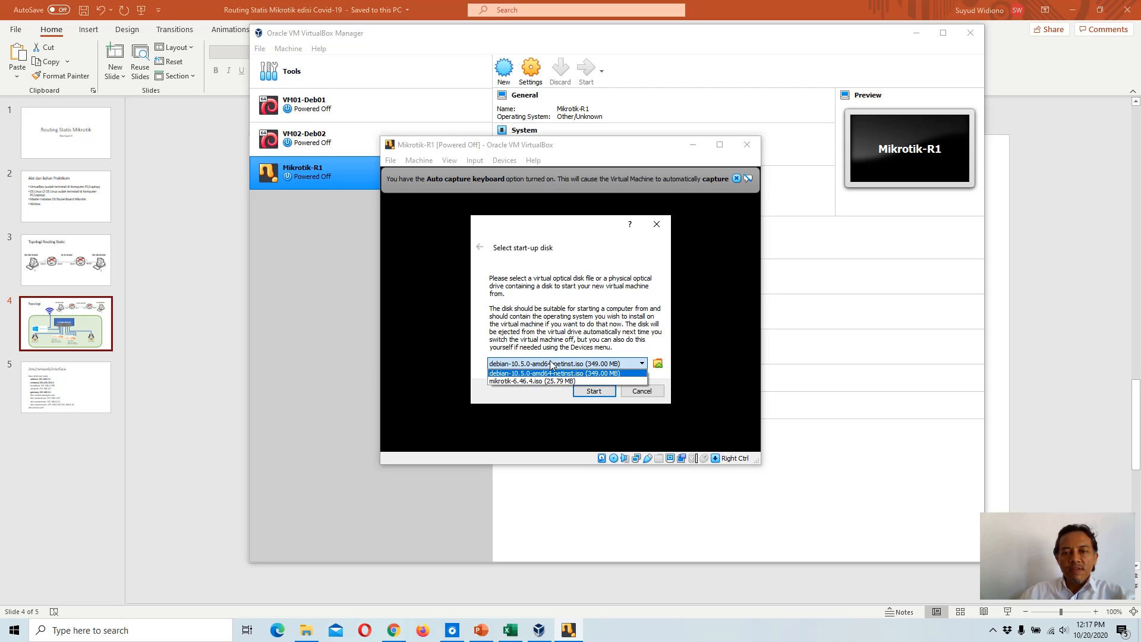
pyautogui.click(522, 380)
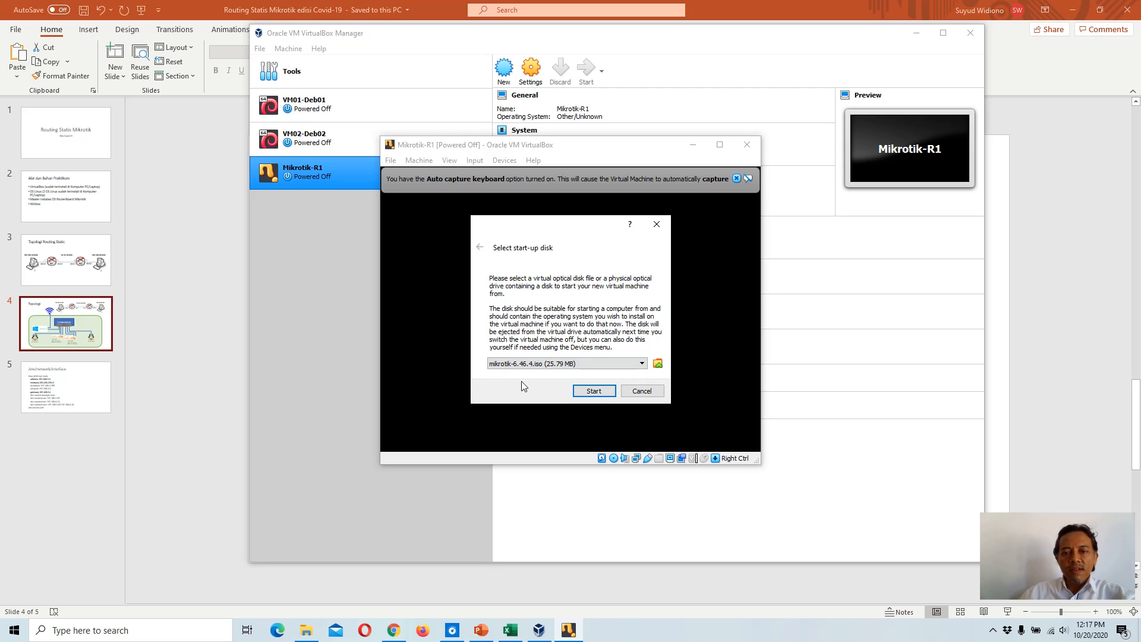
pyautogui.click(583, 394)
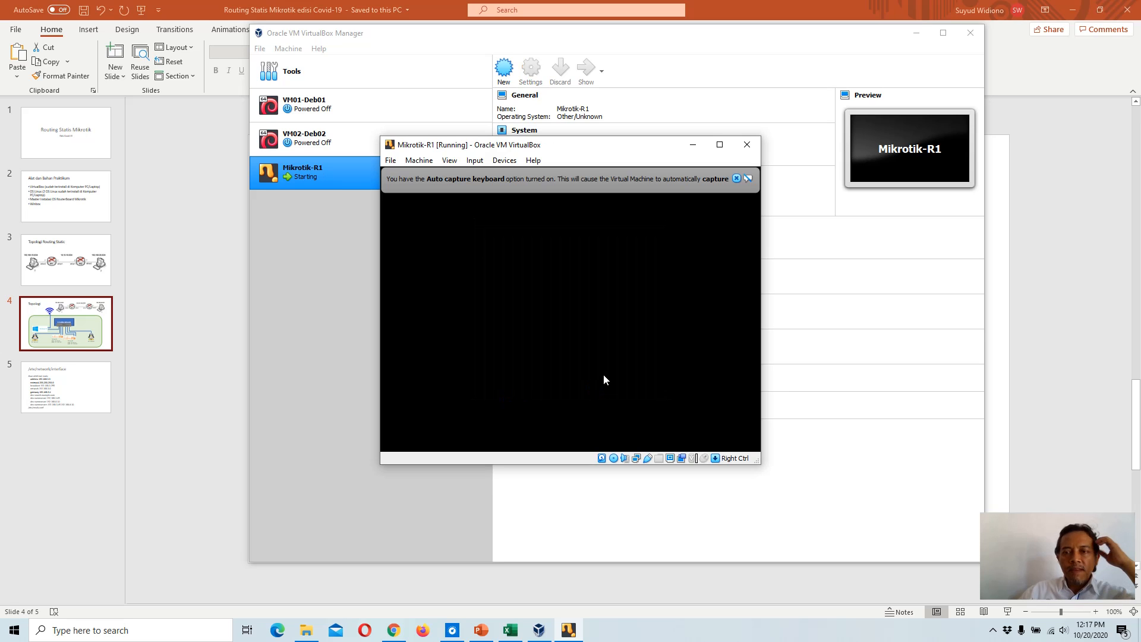
pyautogui.click(736, 179)
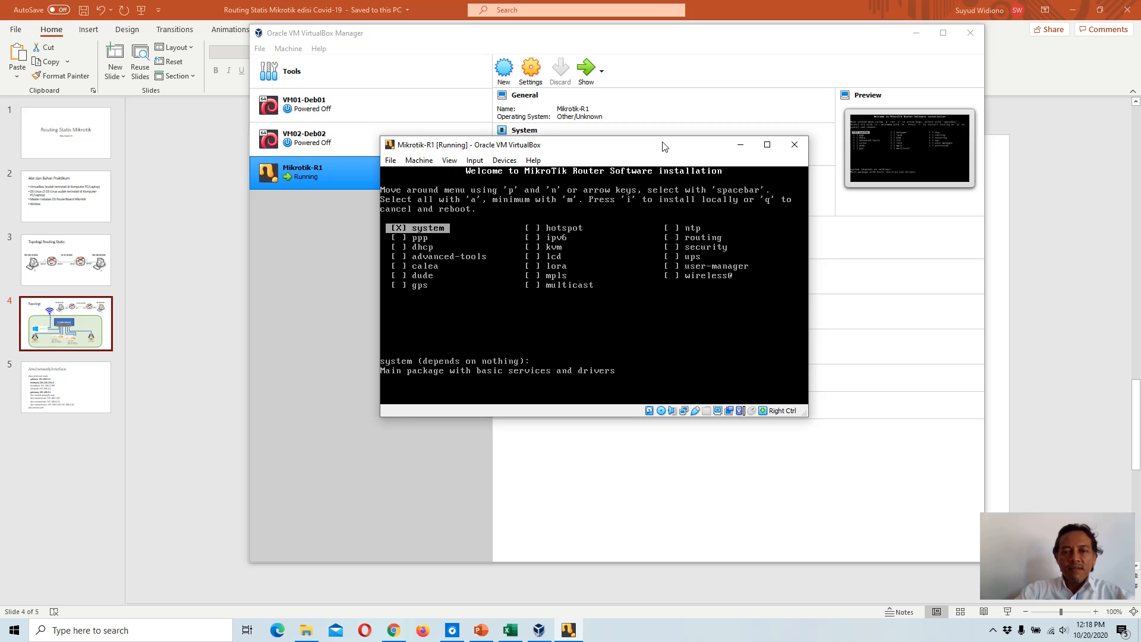
# Step: Install RouterOS with the system package, answering yes to keeping the old configuration and to continuing
pyautogui.press('i')
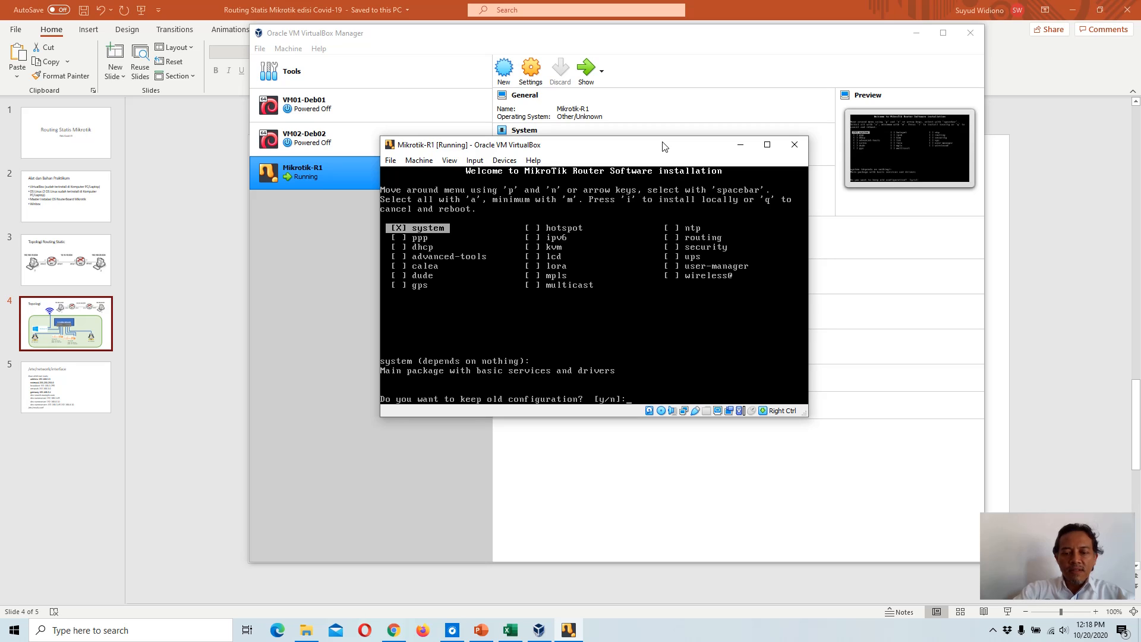
pyautogui.write('y')
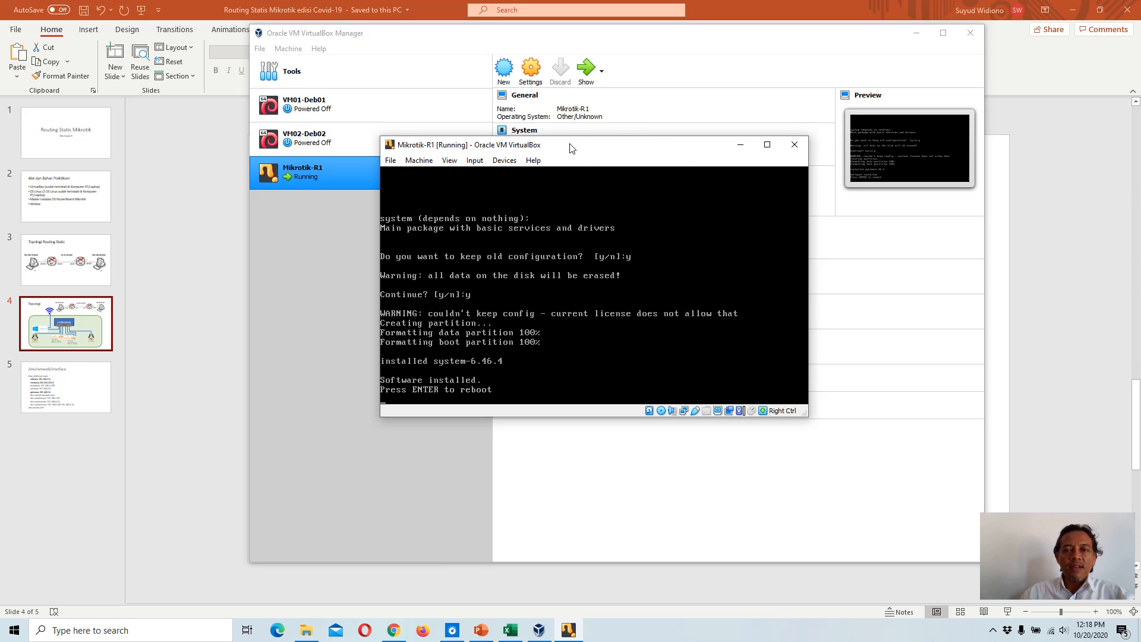
pyautogui.moveTo(560, 146); pyautogui.dragTo(509, 224)
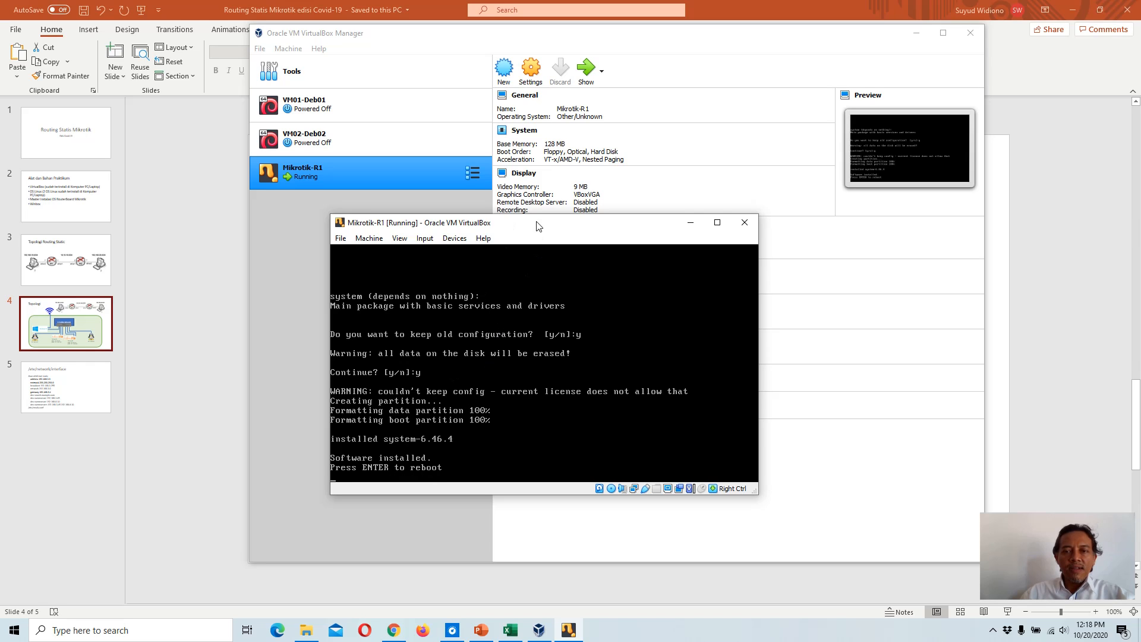
pyautogui.moveTo(538, 226); pyautogui.dragTo(476, 363)
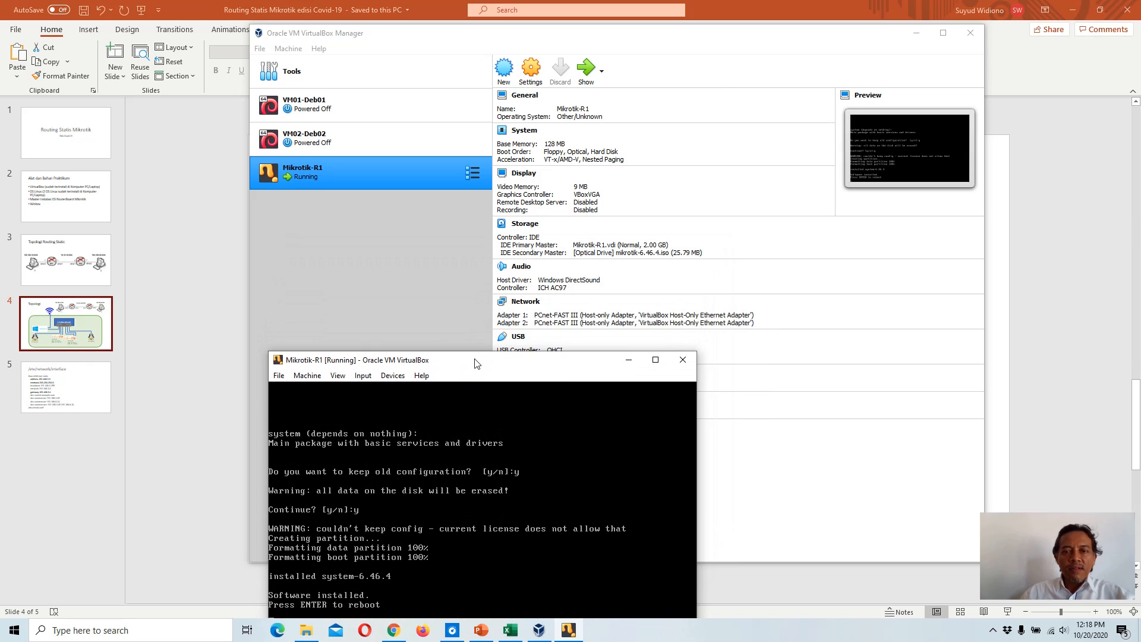
# Step: Remove the mikrotik-6.46.4 ISO from Mikrotik-R1's virtual optical drive, forcing the unmount
pyautogui.click(630, 259)
pyautogui.click(630, 255)
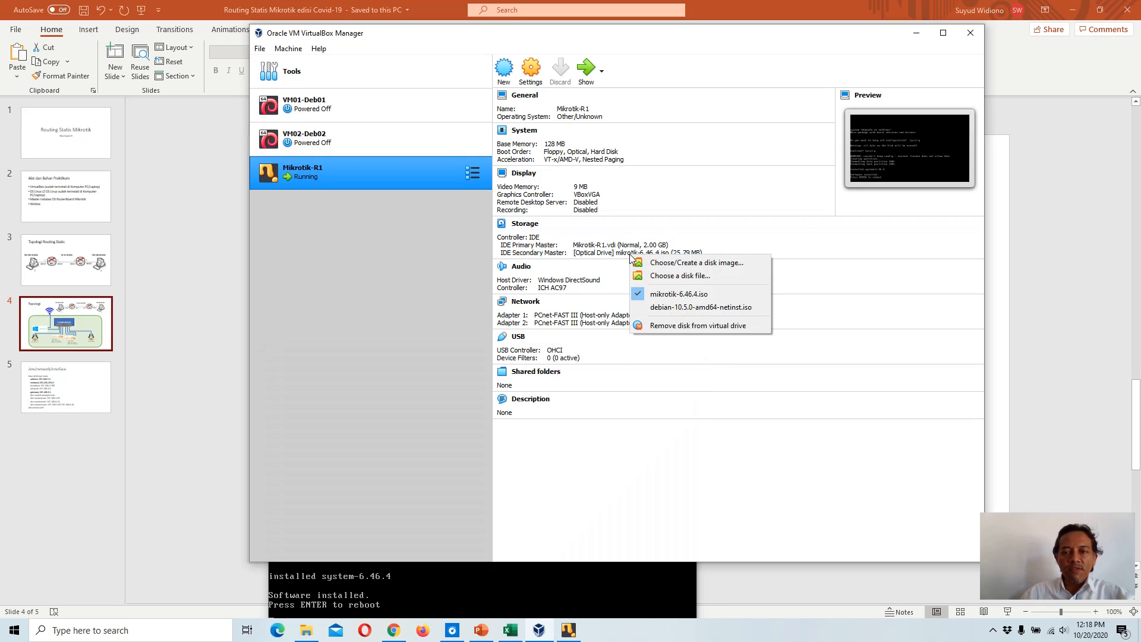
pyautogui.click(700, 327)
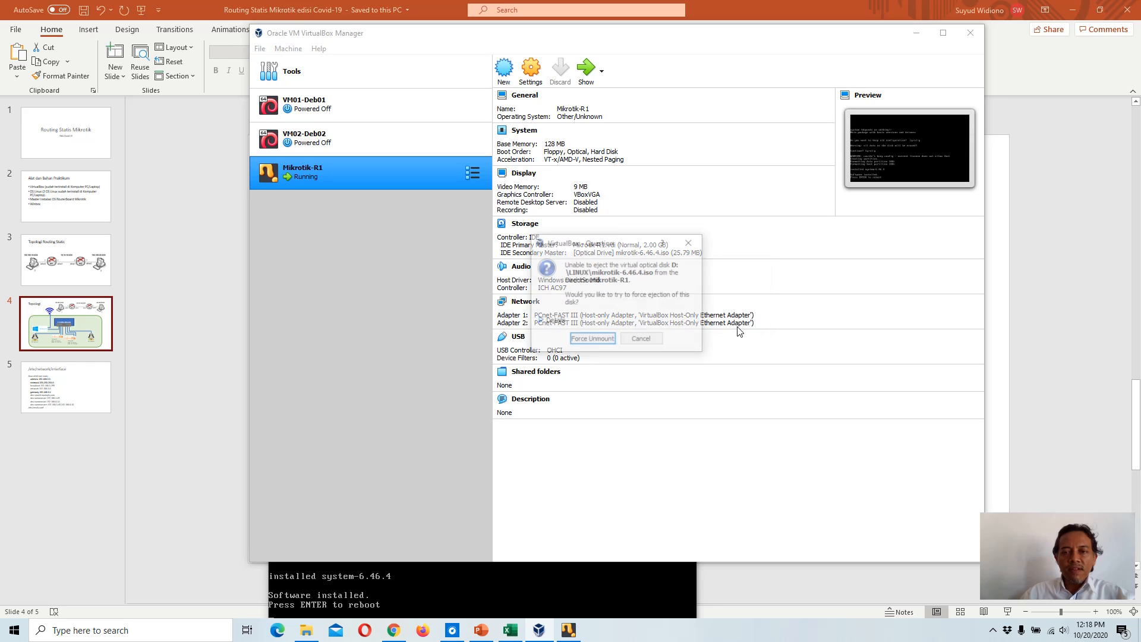
pyautogui.click(592, 340)
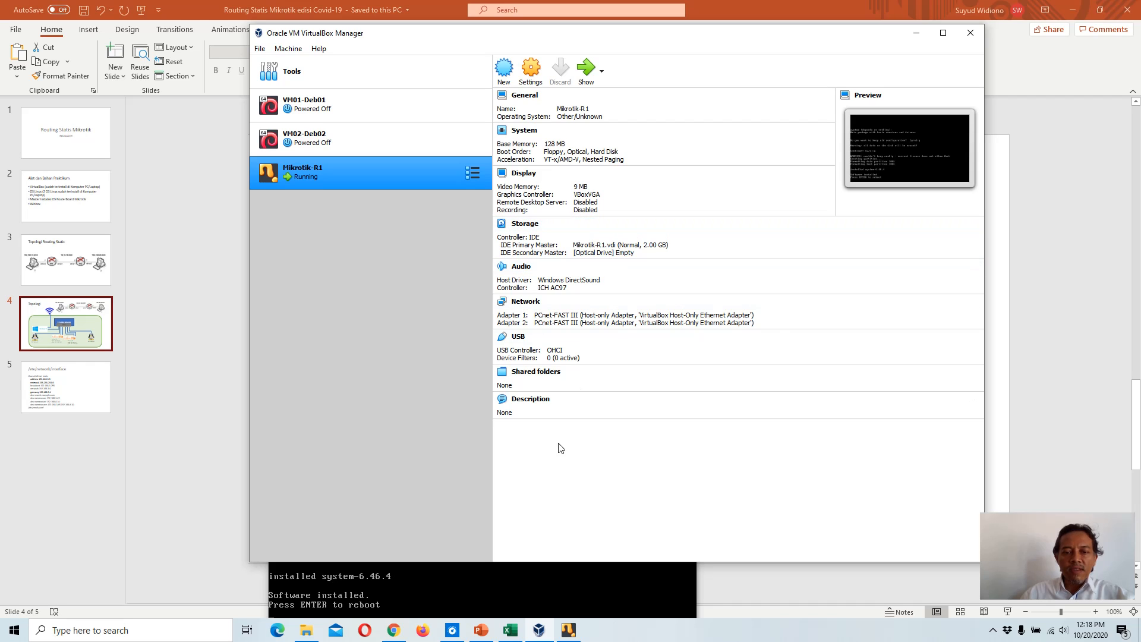
# Step: Return to the VM console and reboot the router after the installation
pyautogui.click(523, 576)
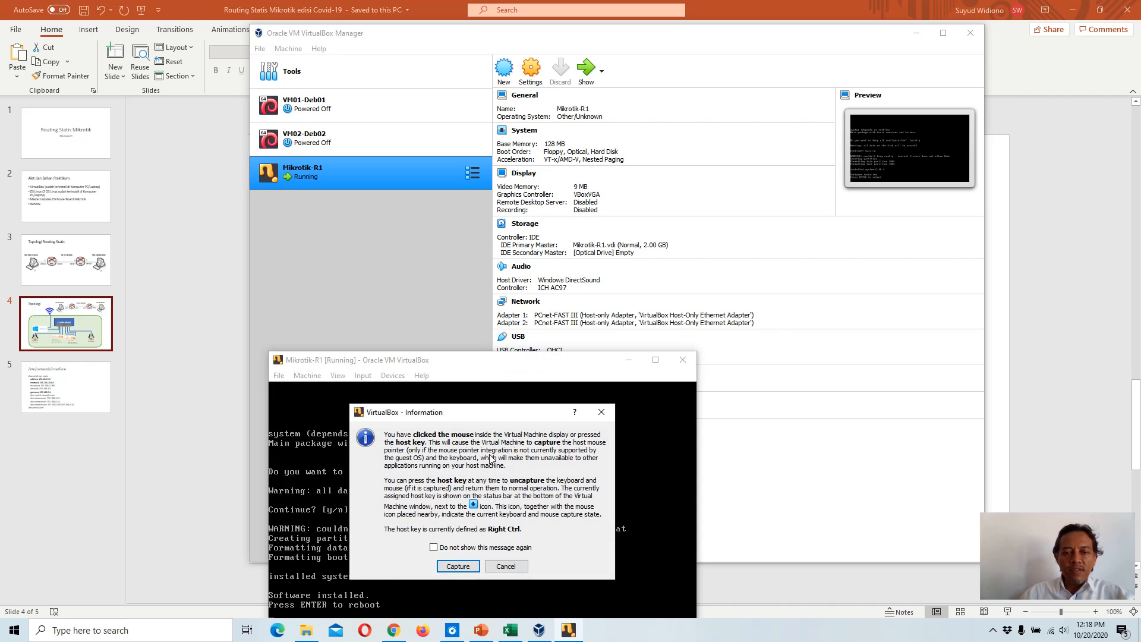
pyautogui.click(506, 566)
pyautogui.moveTo(491, 365); pyautogui.dragTo(587, 210)
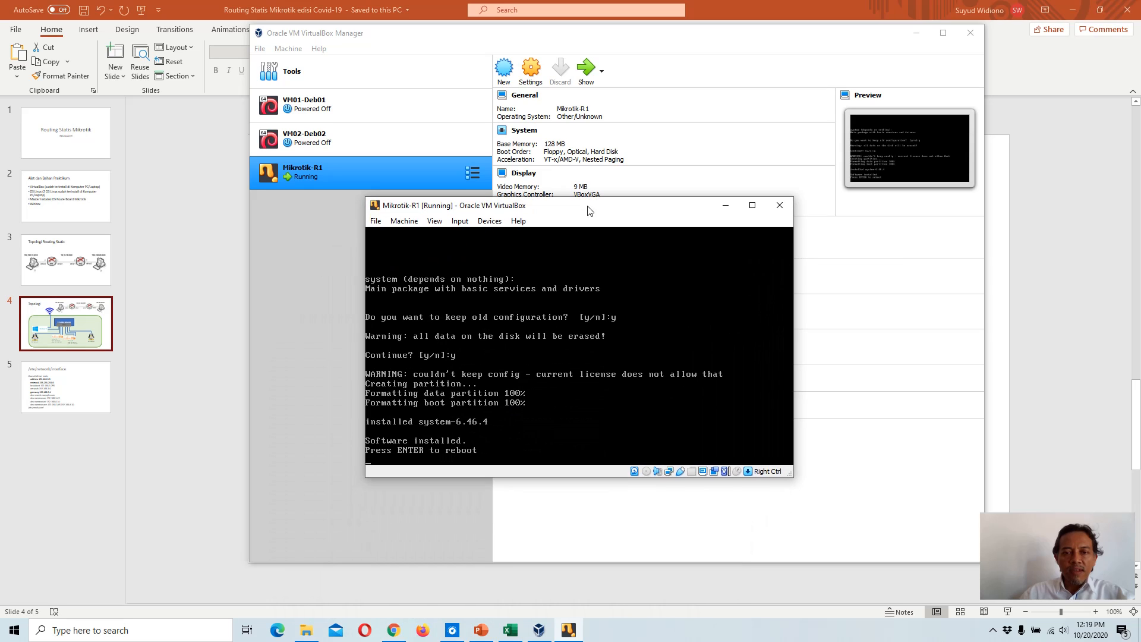
pyautogui.press('Return')
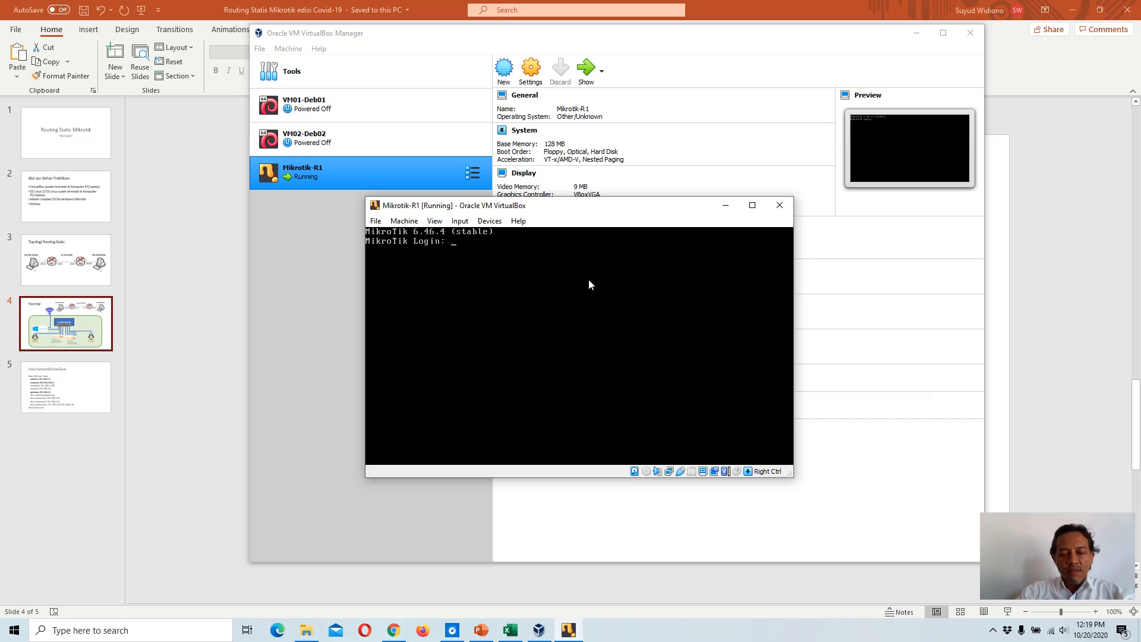
# Step: Log in to the router as admin with the password field left empty, decline the software license and continue
pyautogui.write('admin')
pyautogui.press('Return')
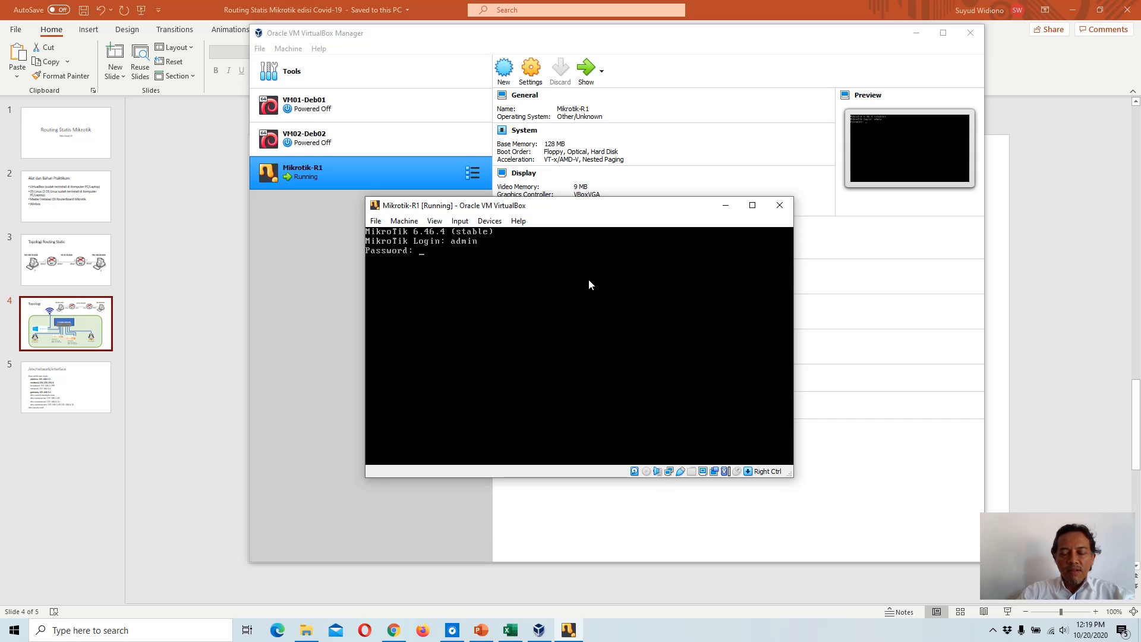
pyautogui.press('Return')
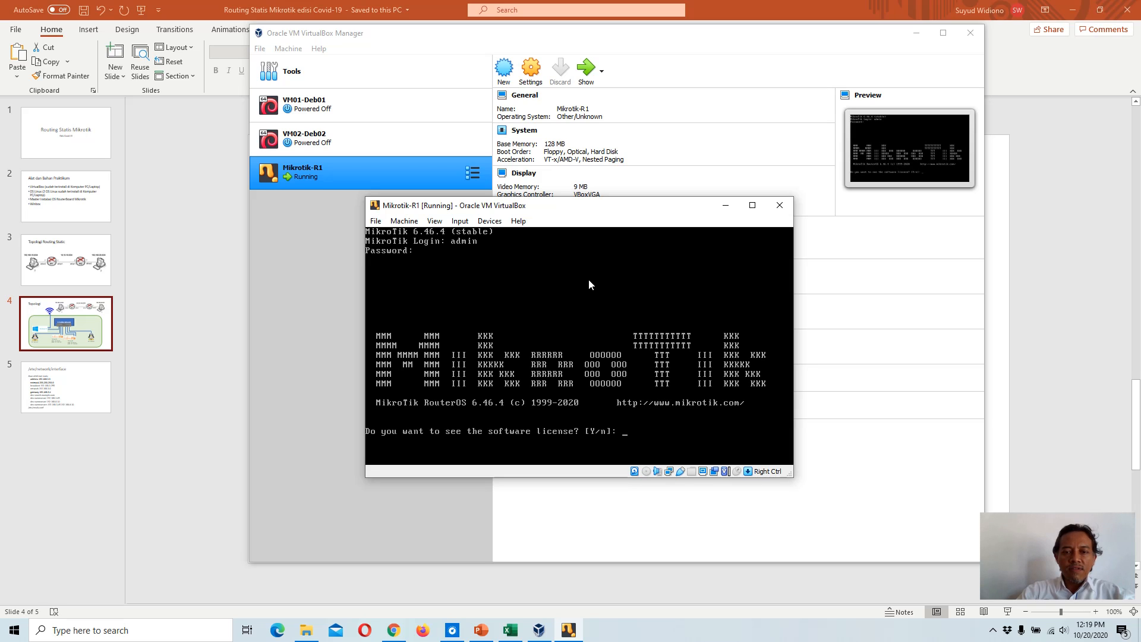
pyautogui.write('n')
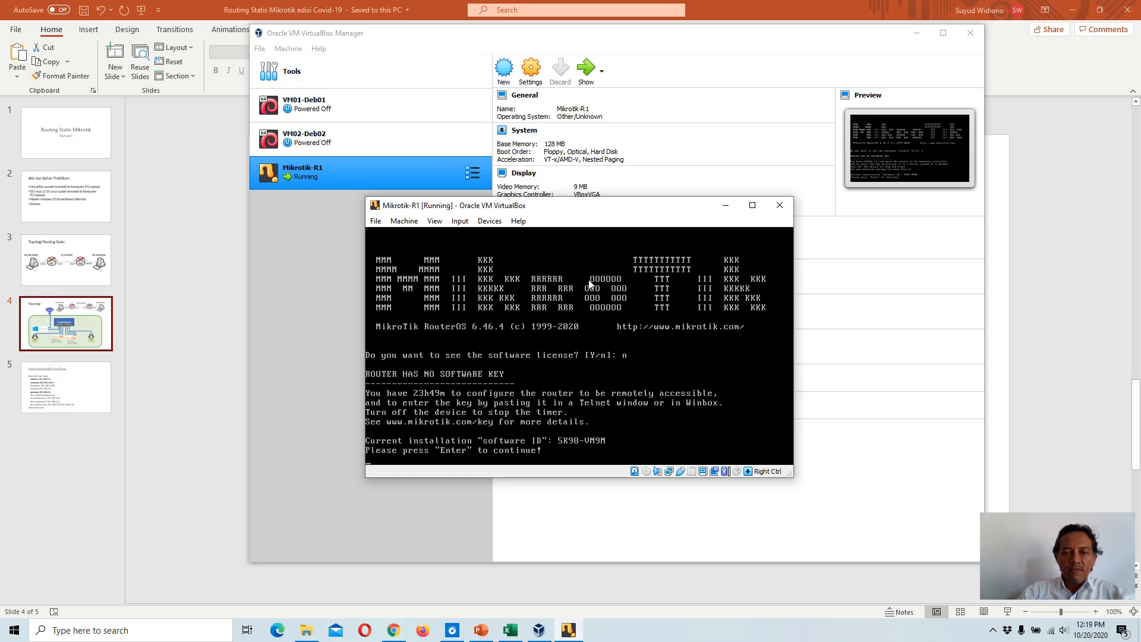
pyautogui.press('Return')
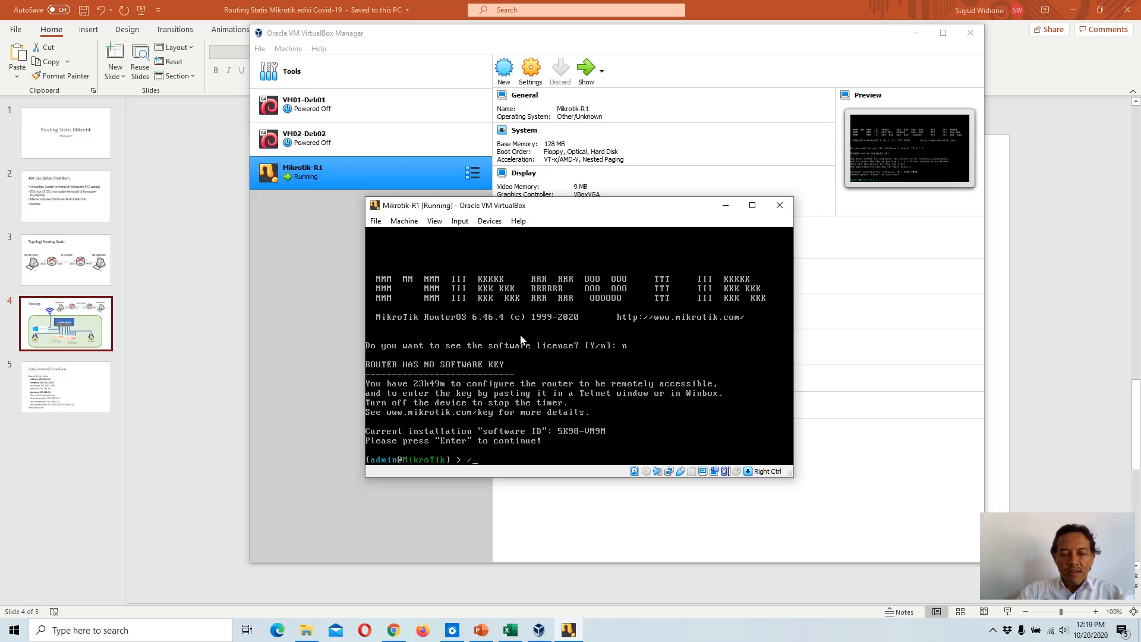
# Step: Set the router's system identity name to R1 from the console
pyautogui.write('sy')
pyautogui.press('Tab')
pyautogui.write('identity')
pyautogui.press('Tab')
pyautogui.press('Tab')
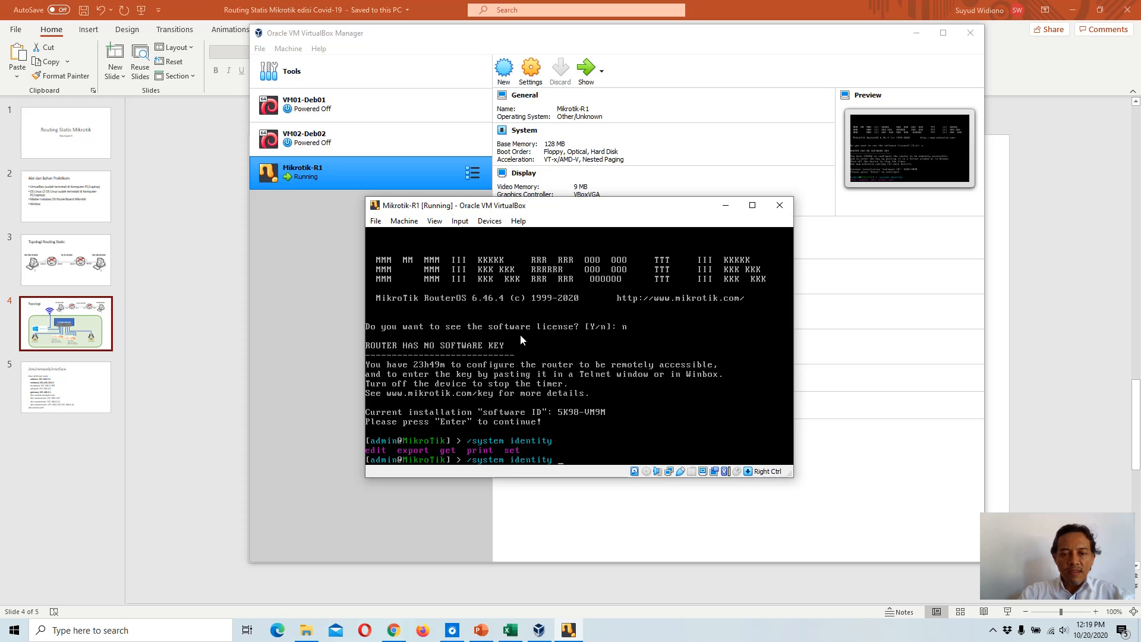
pyautogui.write('set ')
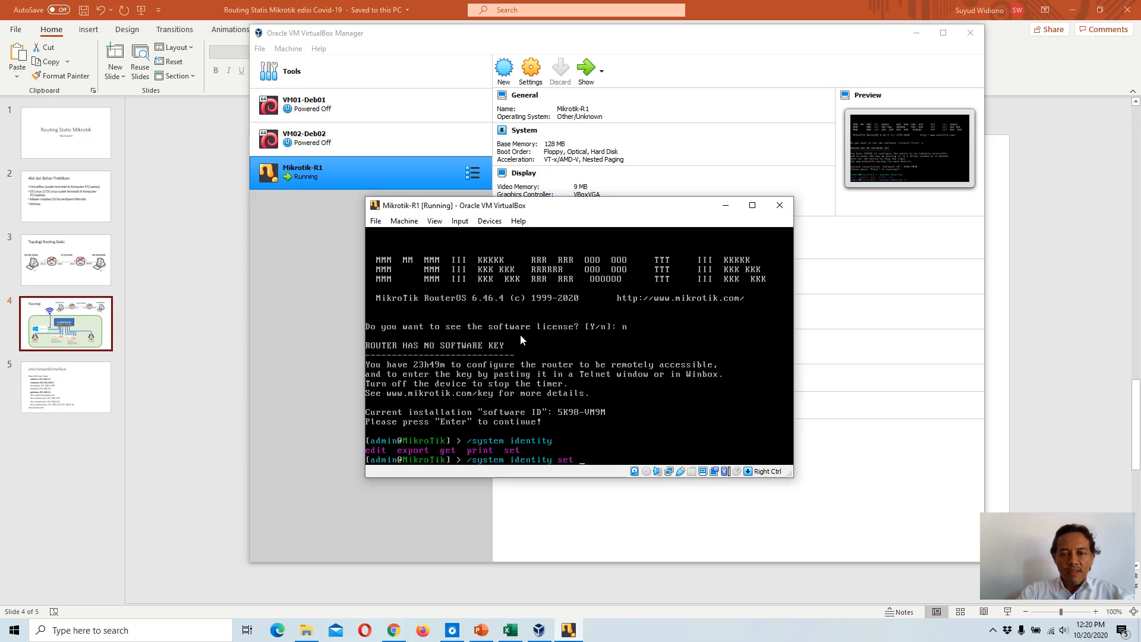
pyautogui.write('name=R')
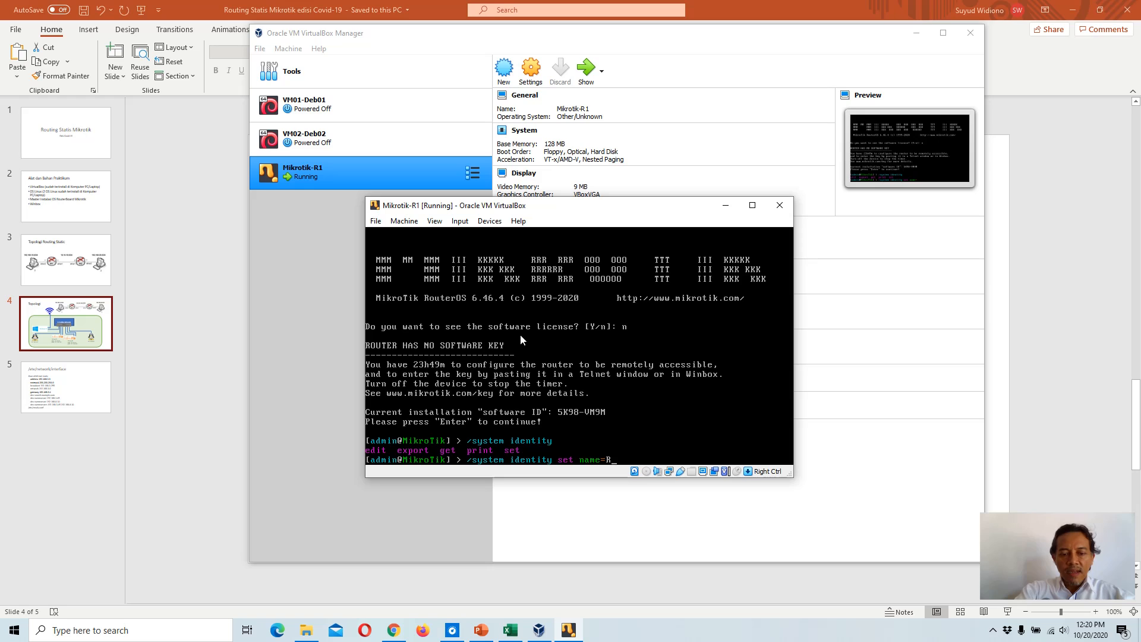
pyautogui.write('1')
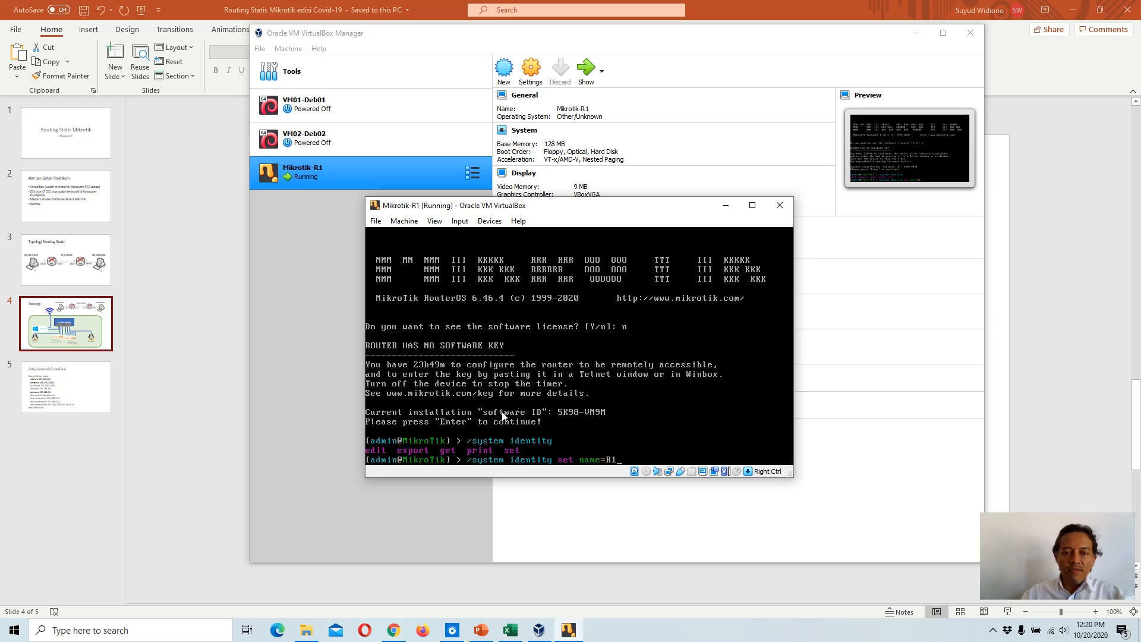
pyautogui.press('Return')
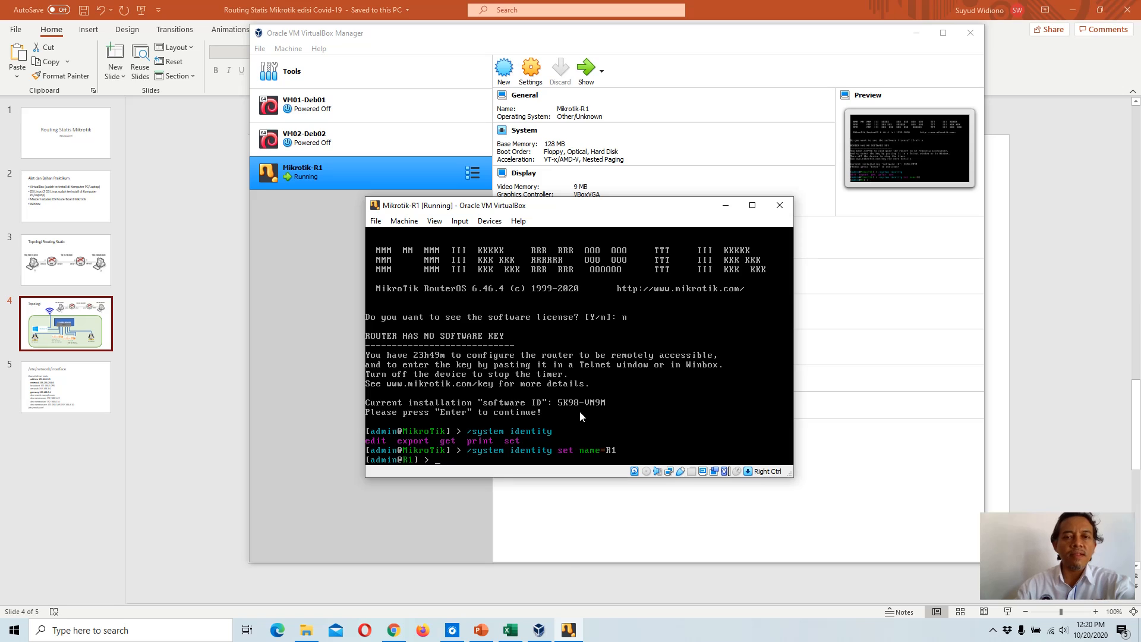
pyautogui.click(307, 259)
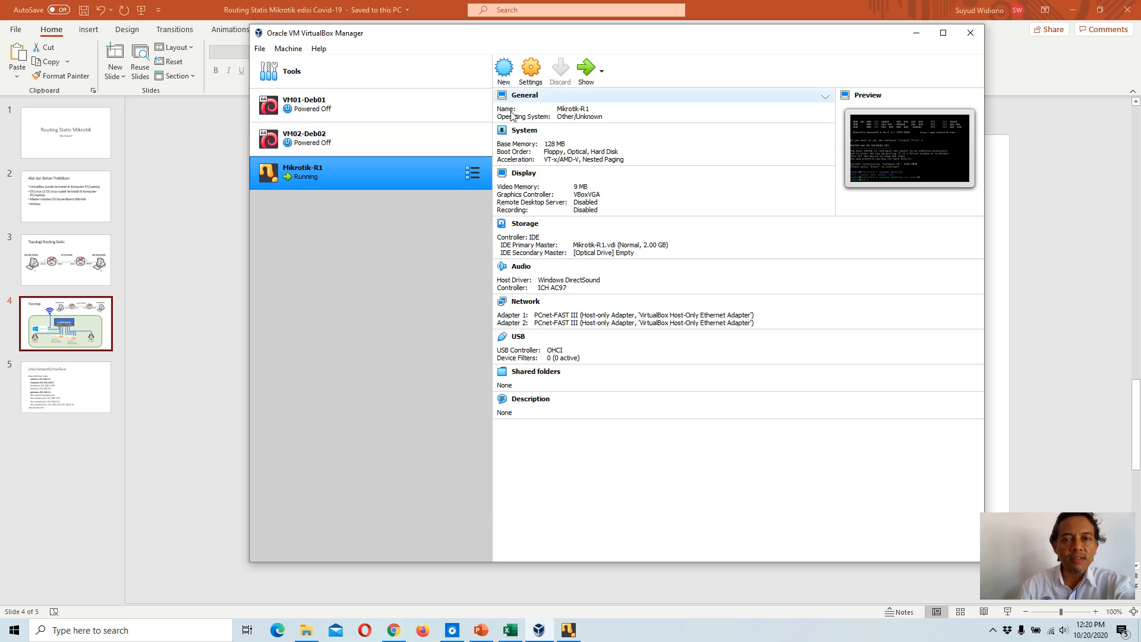
pyautogui.click(532, 71)
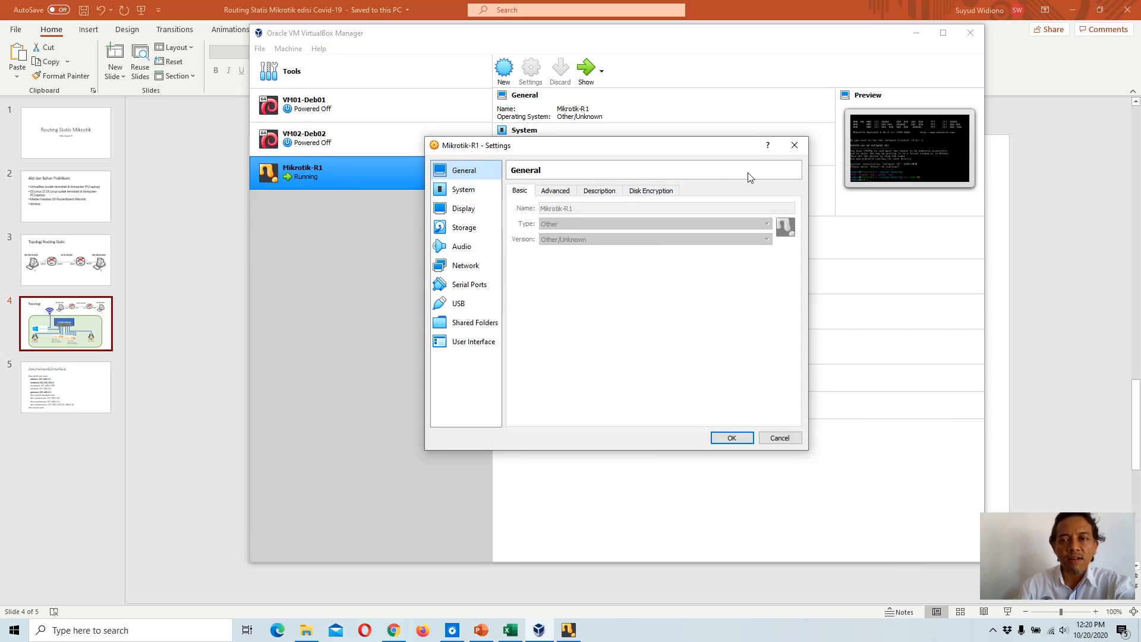
pyautogui.click(794, 145)
pyautogui.rightClick(307, 178)
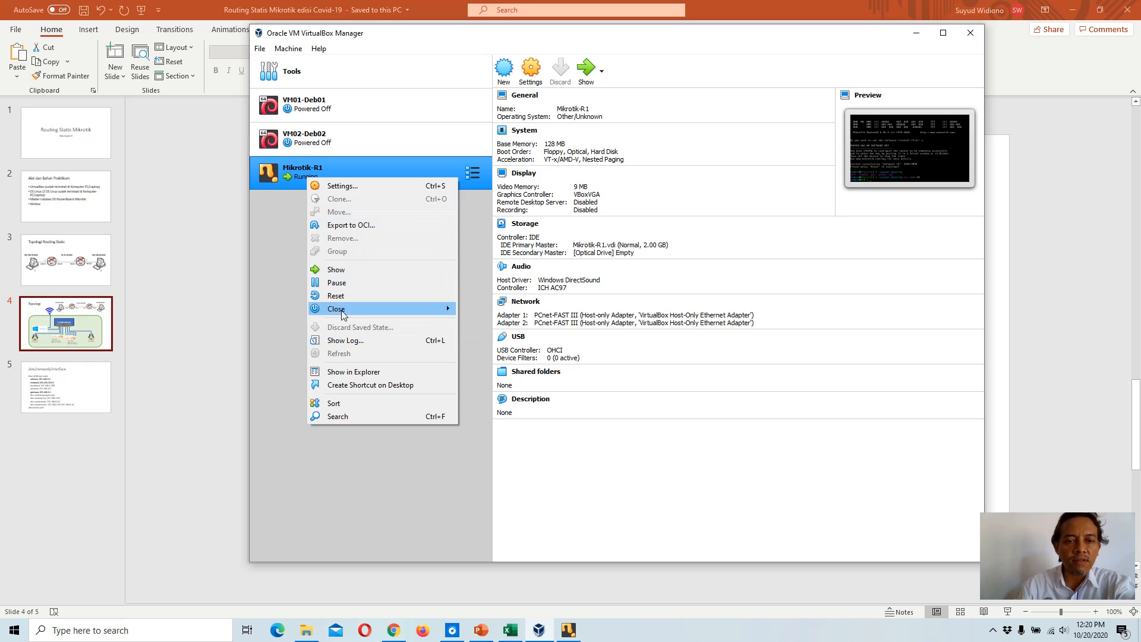
pyautogui.click(284, 238)
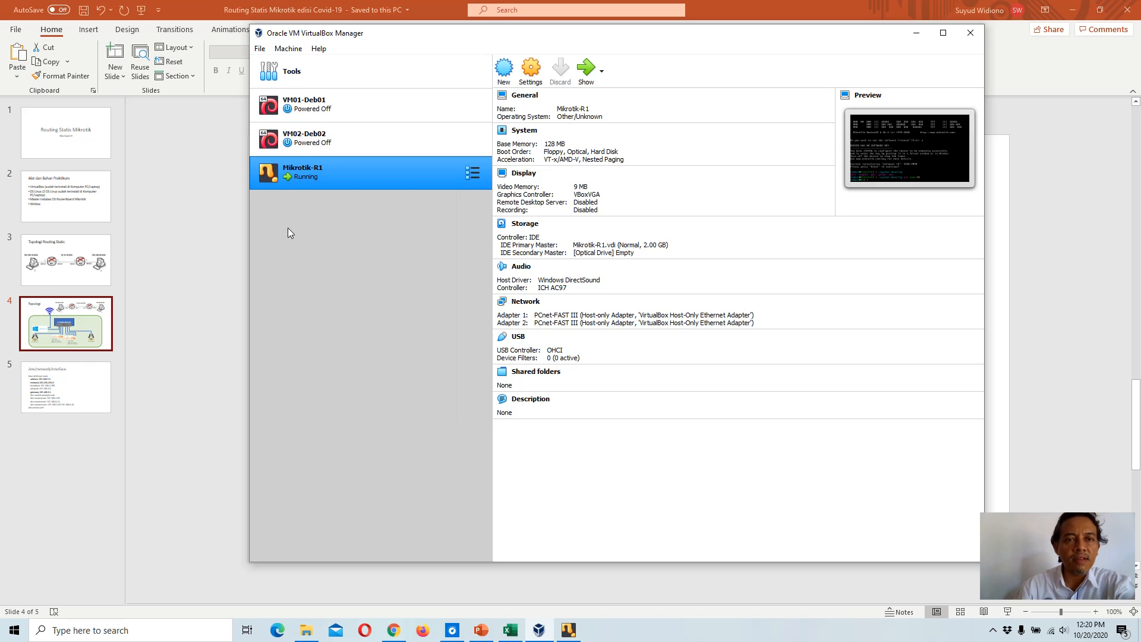
pyautogui.click(288, 48)
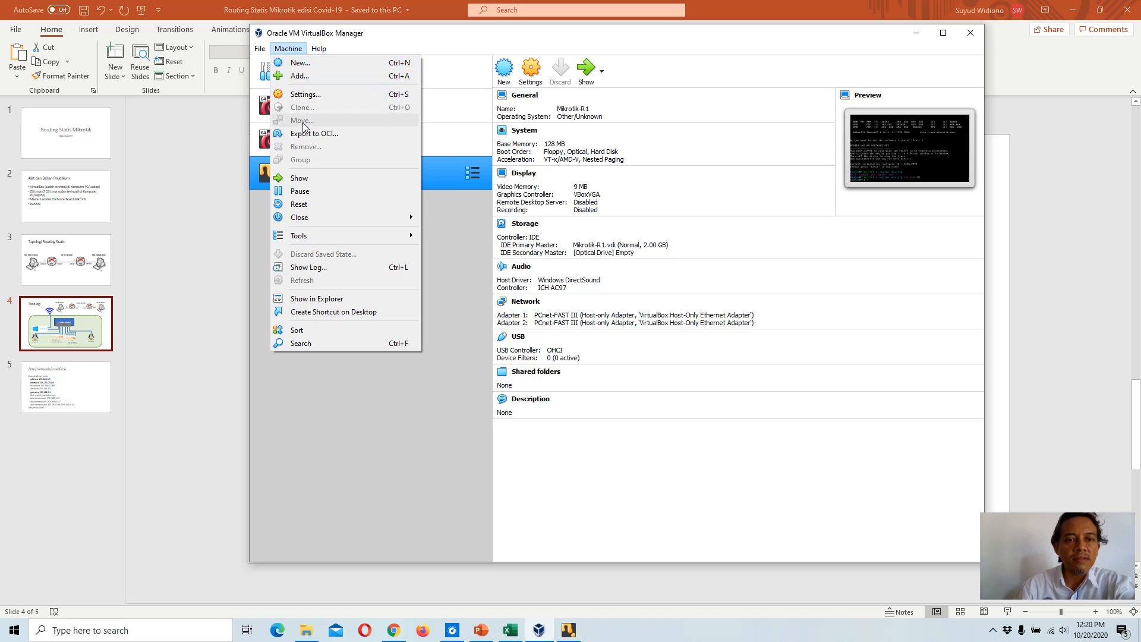
pyautogui.click(359, 394)
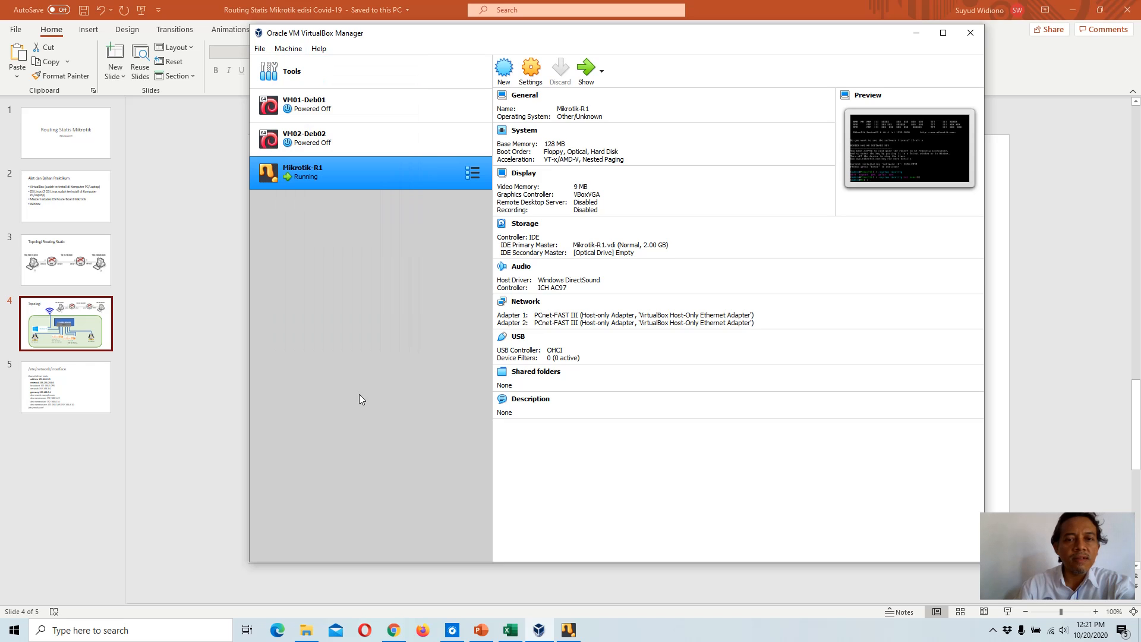
pyautogui.rightClick(326, 177)
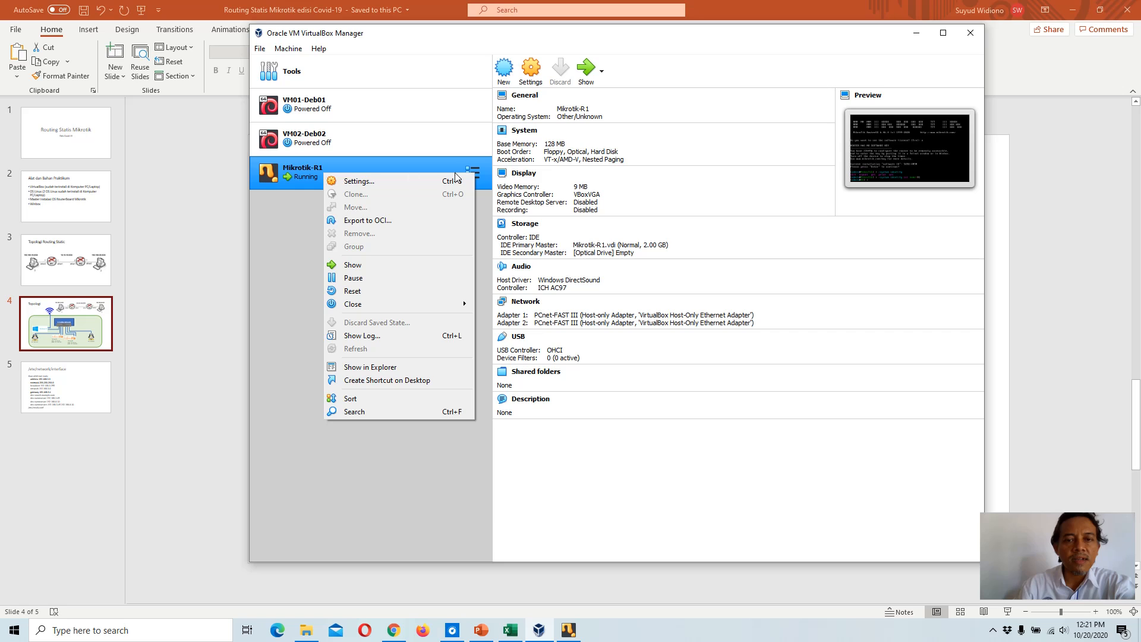
pyautogui.click(486, 173)
pyautogui.click(480, 173)
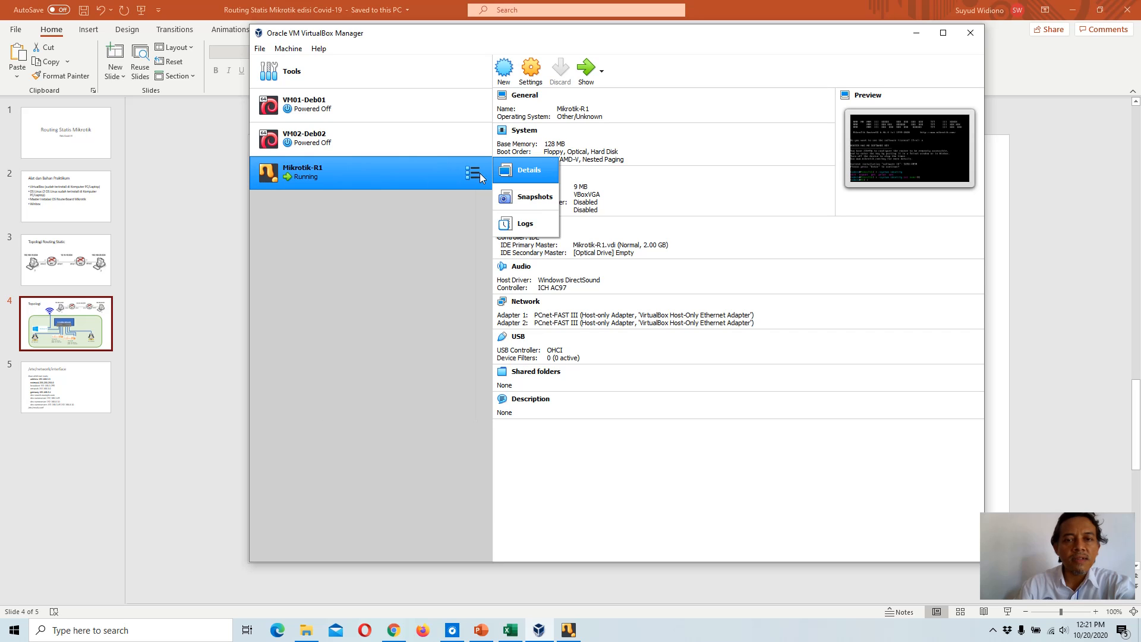
pyautogui.click(356, 215)
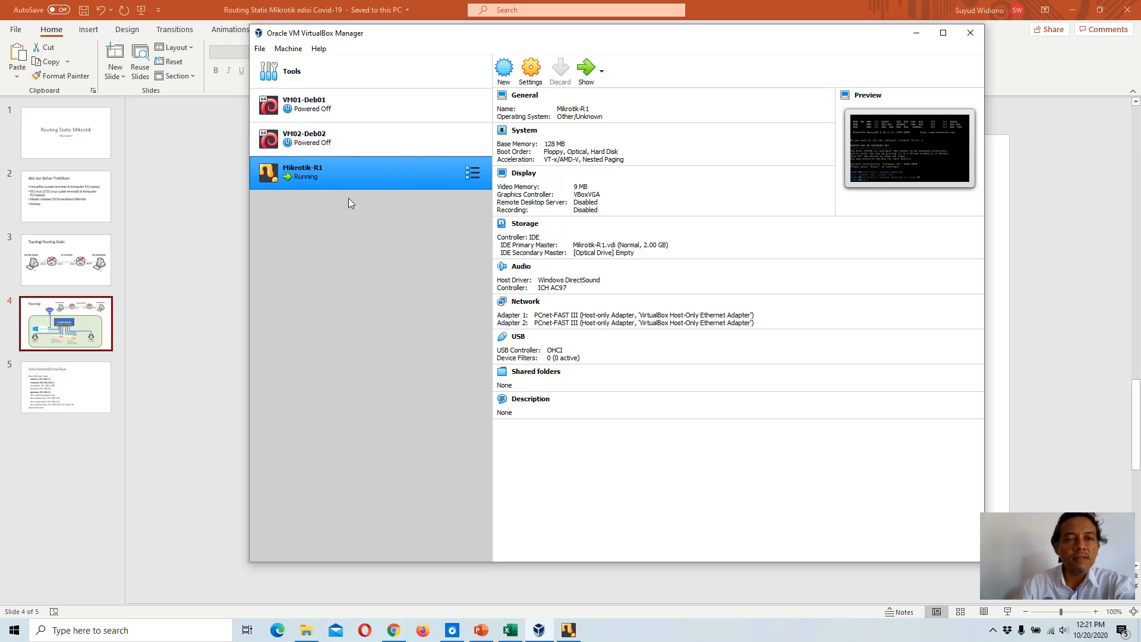
pyautogui.click(260, 50)
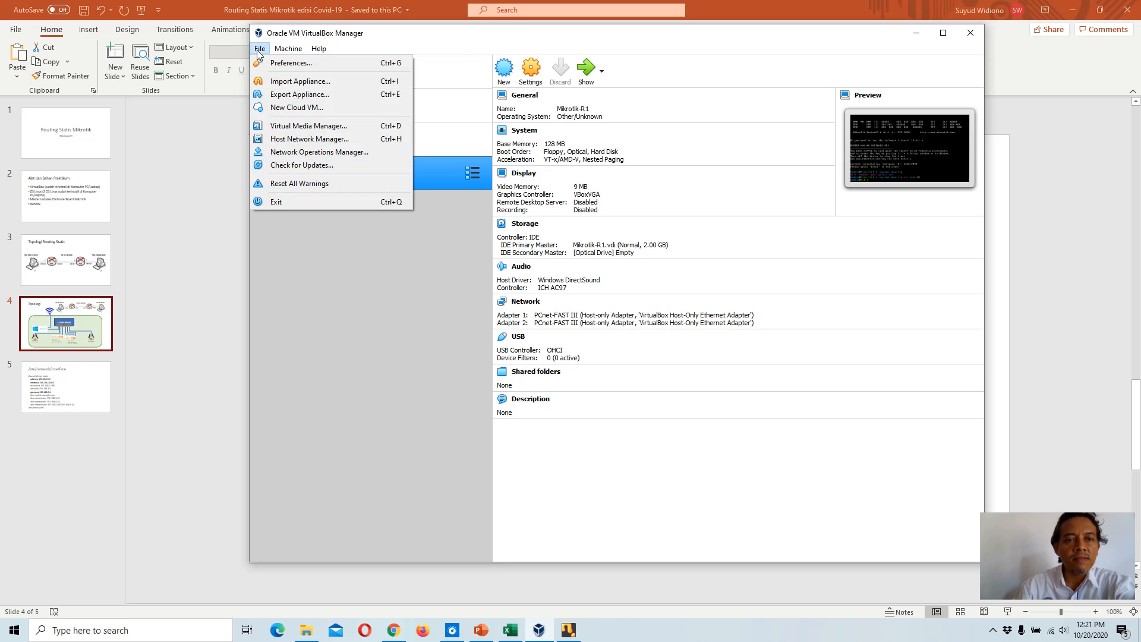
# Step: Start a new virtual machine named Mikrotik-R2 with type Other and version Other/Unknown
pyautogui.click(331, 257)
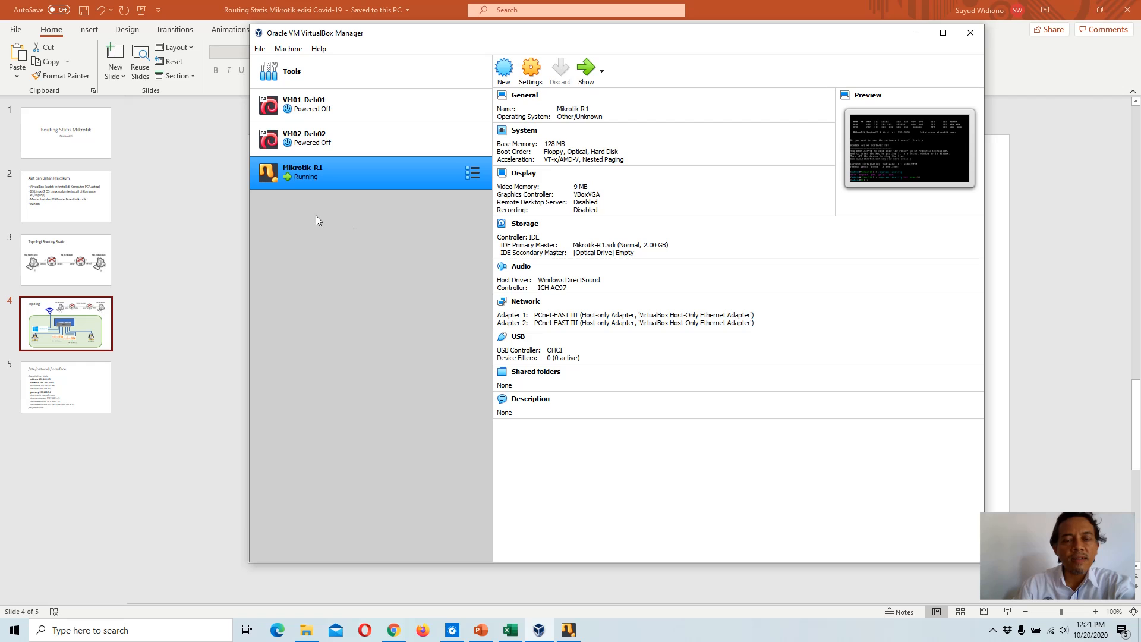
pyautogui.click(503, 70)
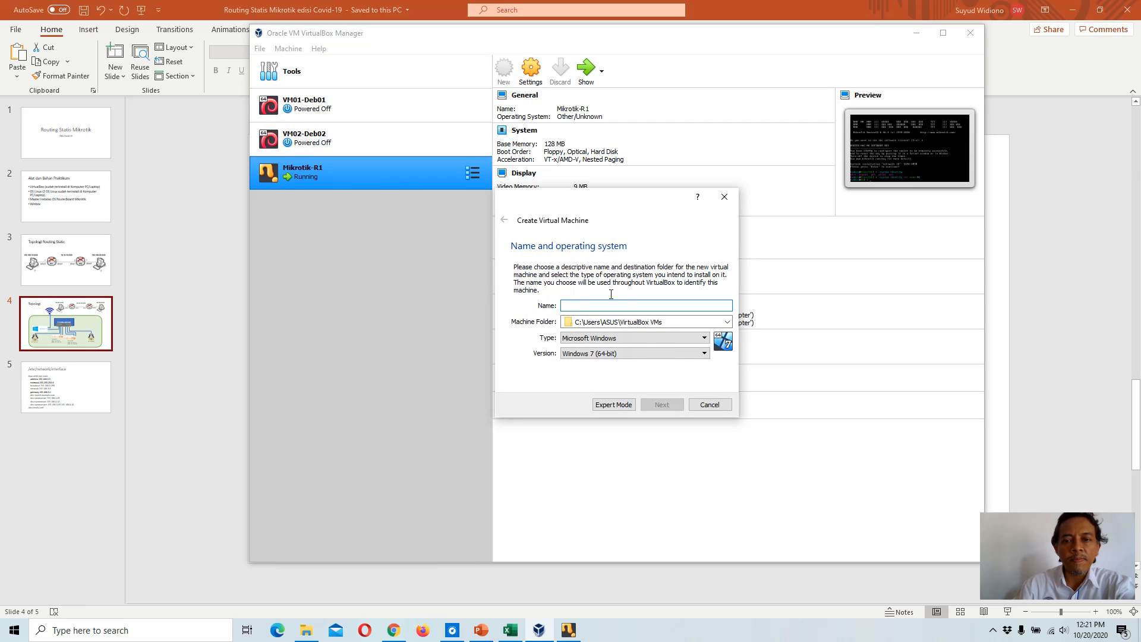
pyautogui.click(636, 337)
pyautogui.click(593, 394)
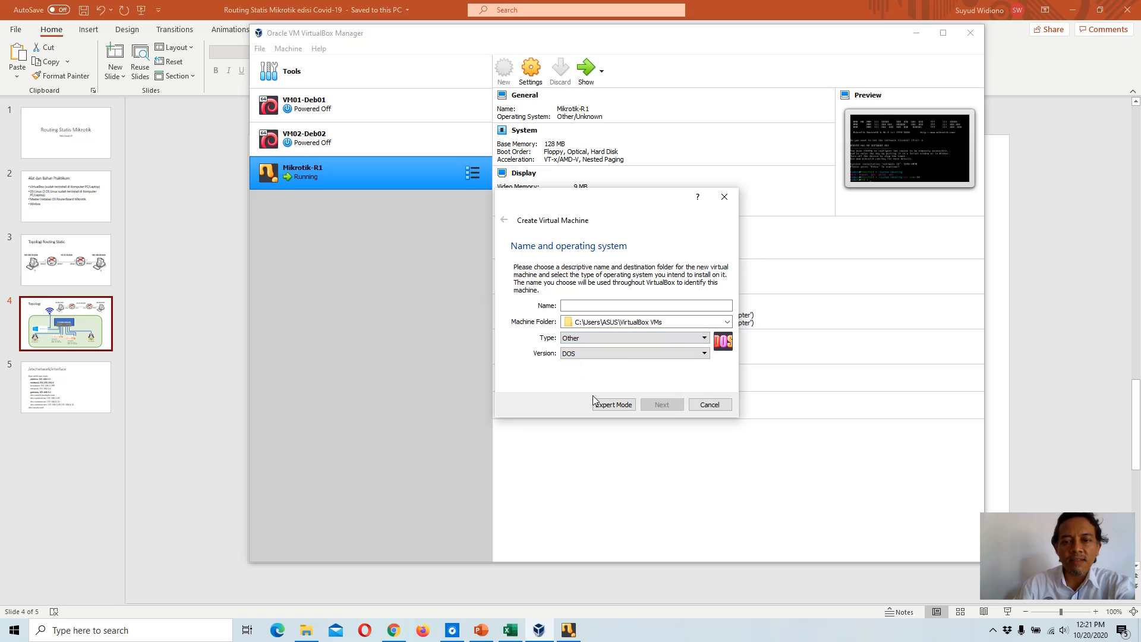
pyautogui.click(625, 354)
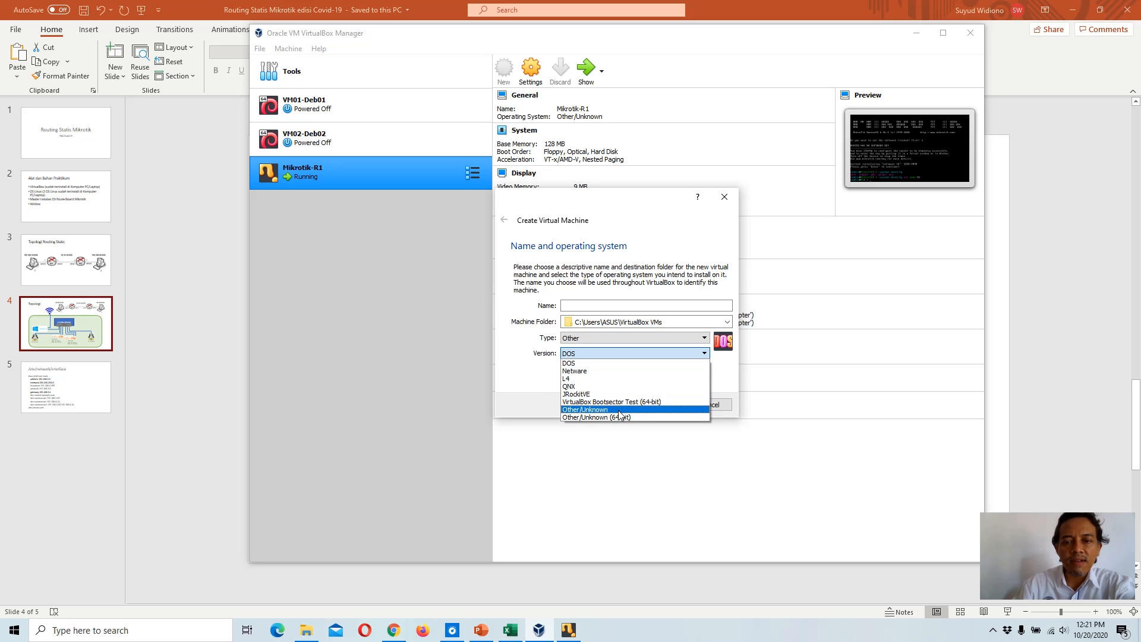
pyautogui.click(619, 411)
pyautogui.click(615, 309)
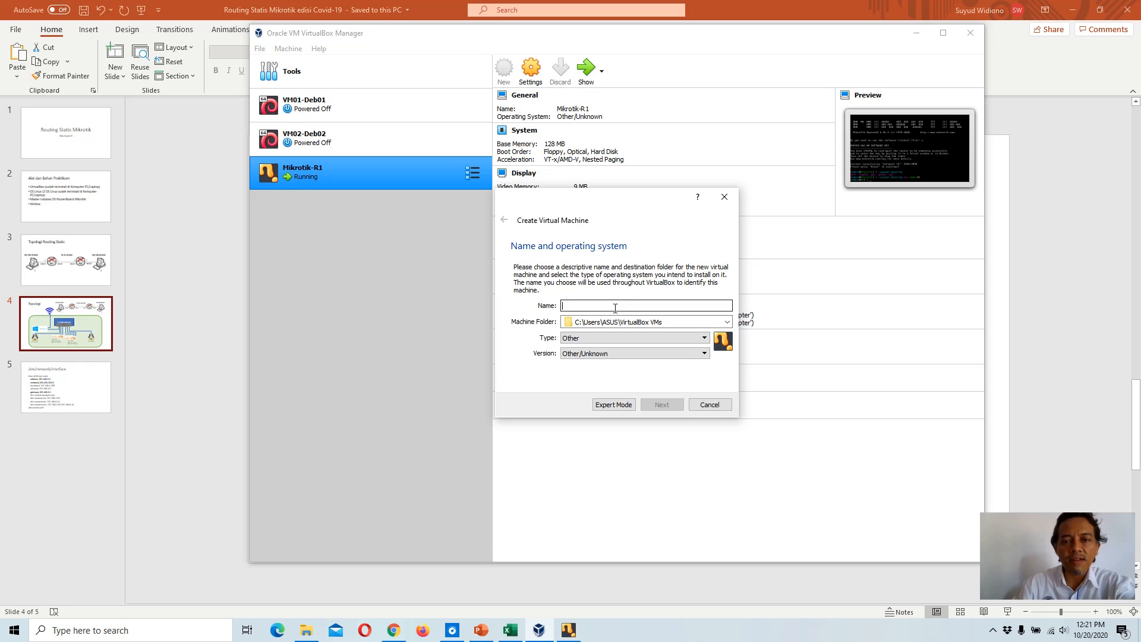
pyautogui.write('Mik')
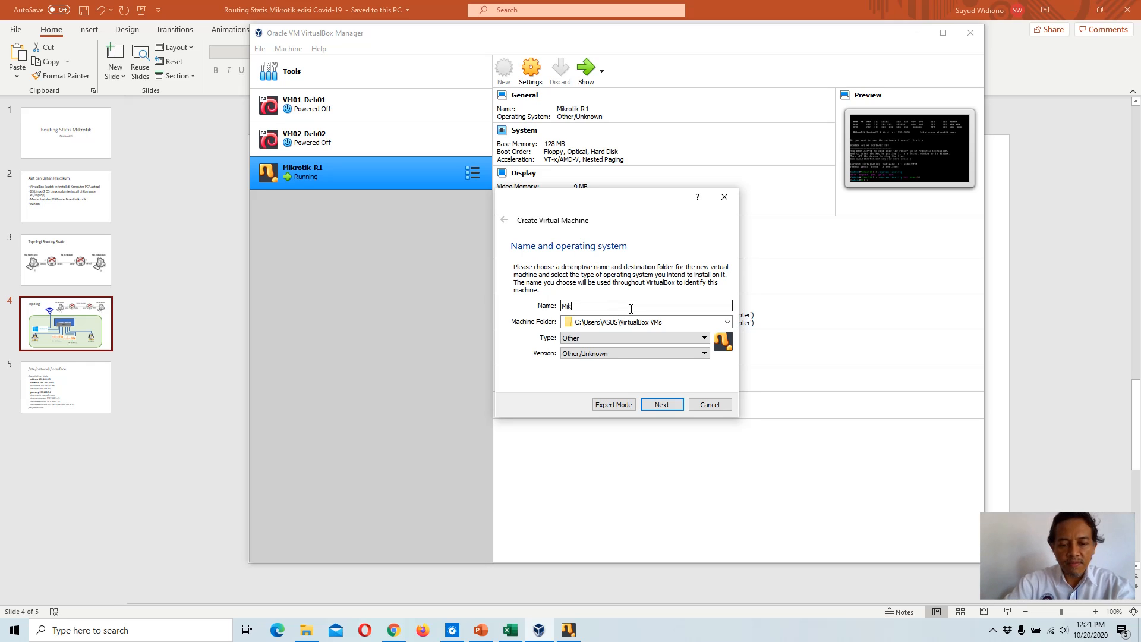
pyautogui.write('rotik')
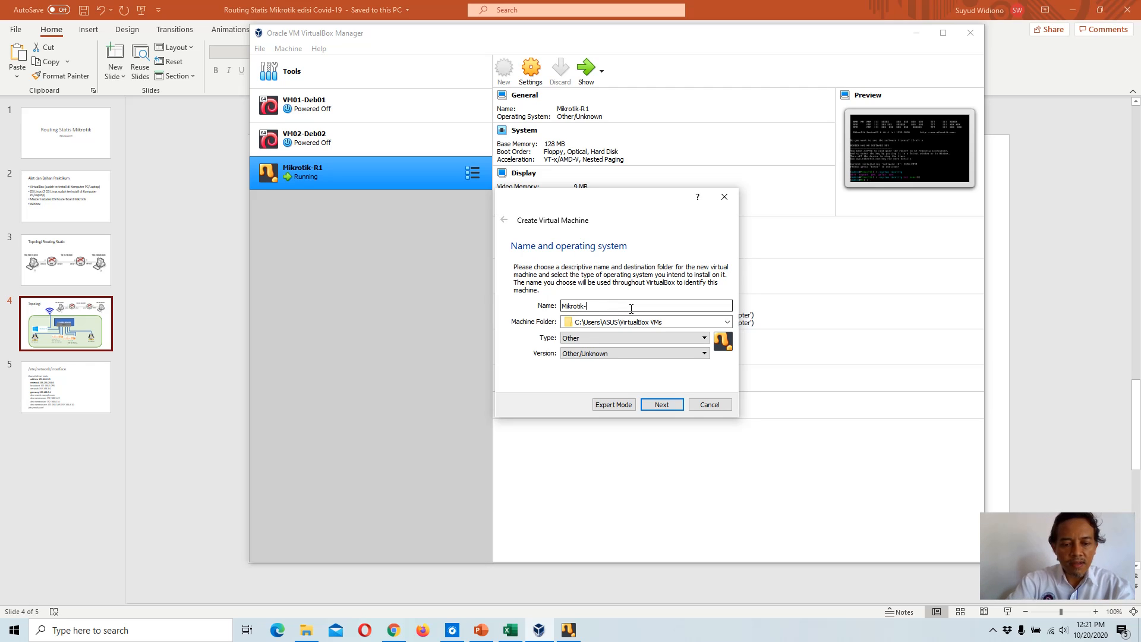
pyautogui.write('-R2')
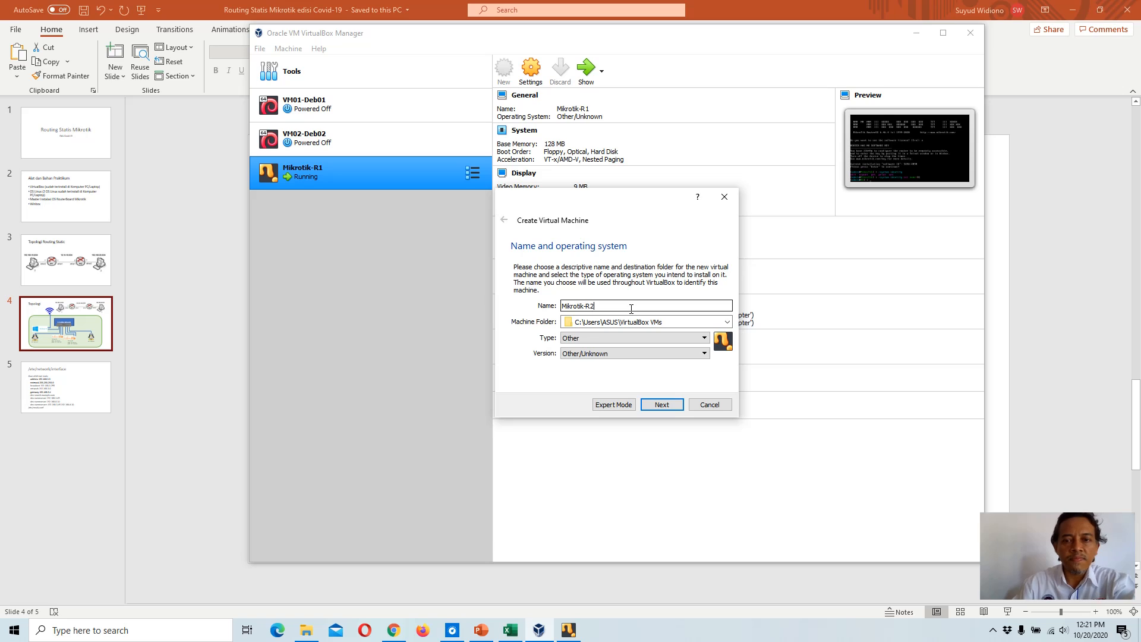
pyautogui.click(663, 408)
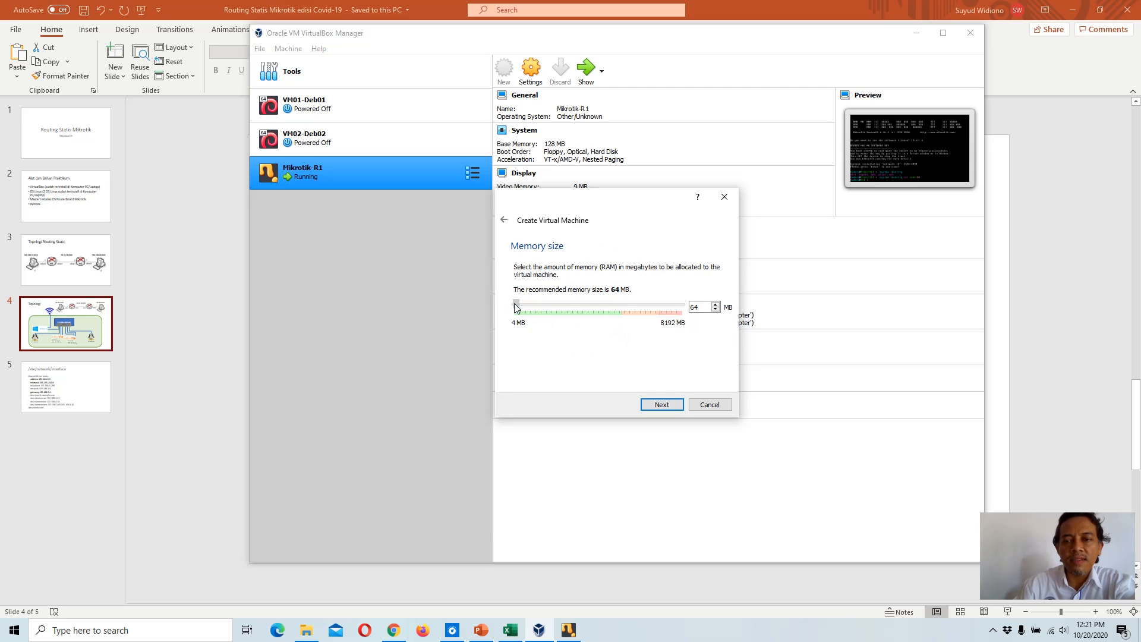
# Step: Keep 64 MB of memory and create a new dynamically allocated 2.00 GB VDI hard disk for it
pyautogui.moveTo(516, 306); pyautogui.dragTo(518, 305)
pyautogui.click(660, 404)
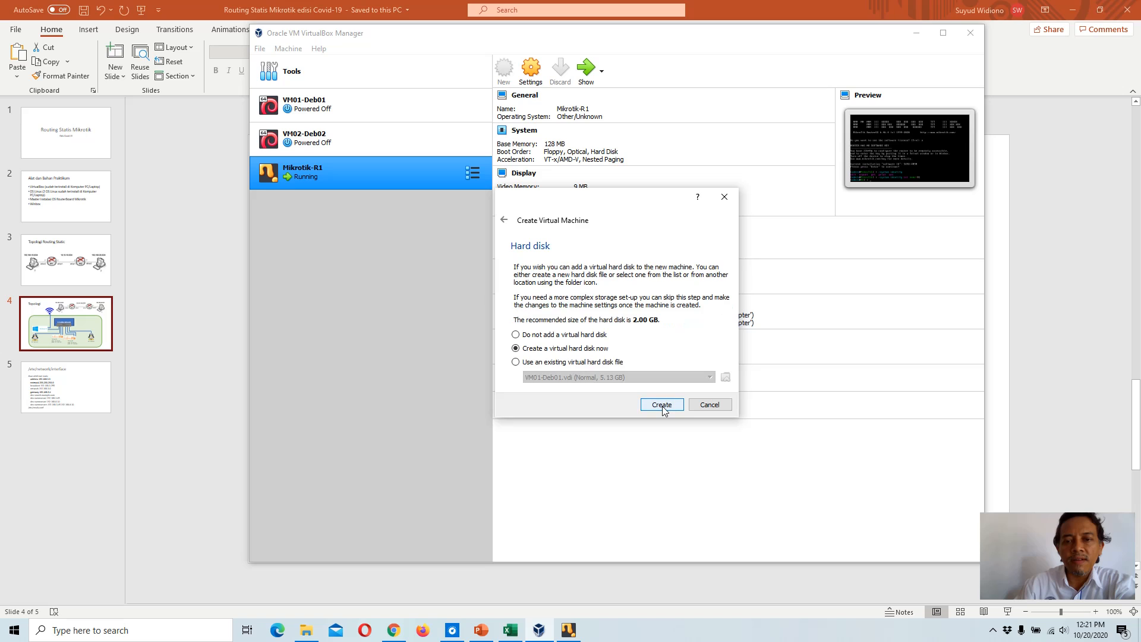
pyautogui.click(662, 404)
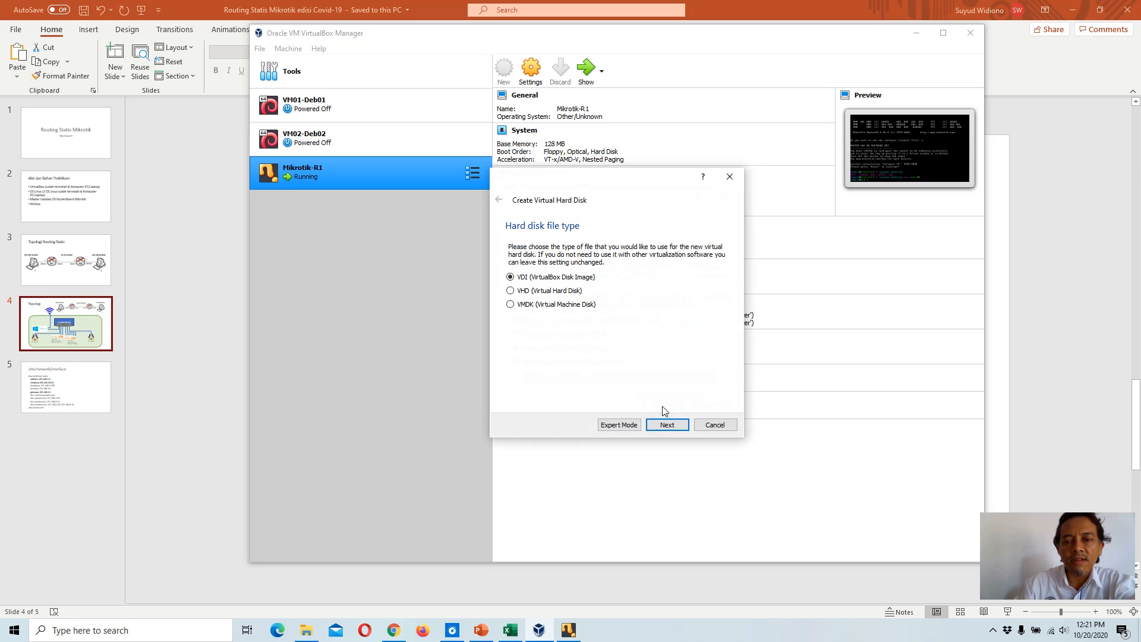
pyautogui.click(666, 425)
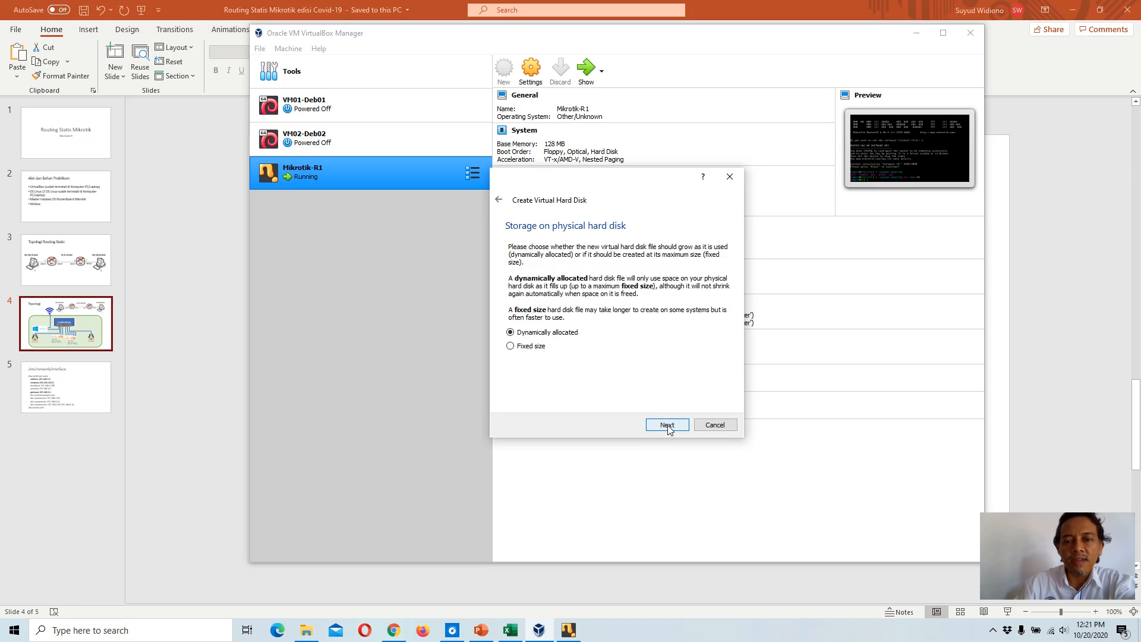
pyautogui.click(667, 426)
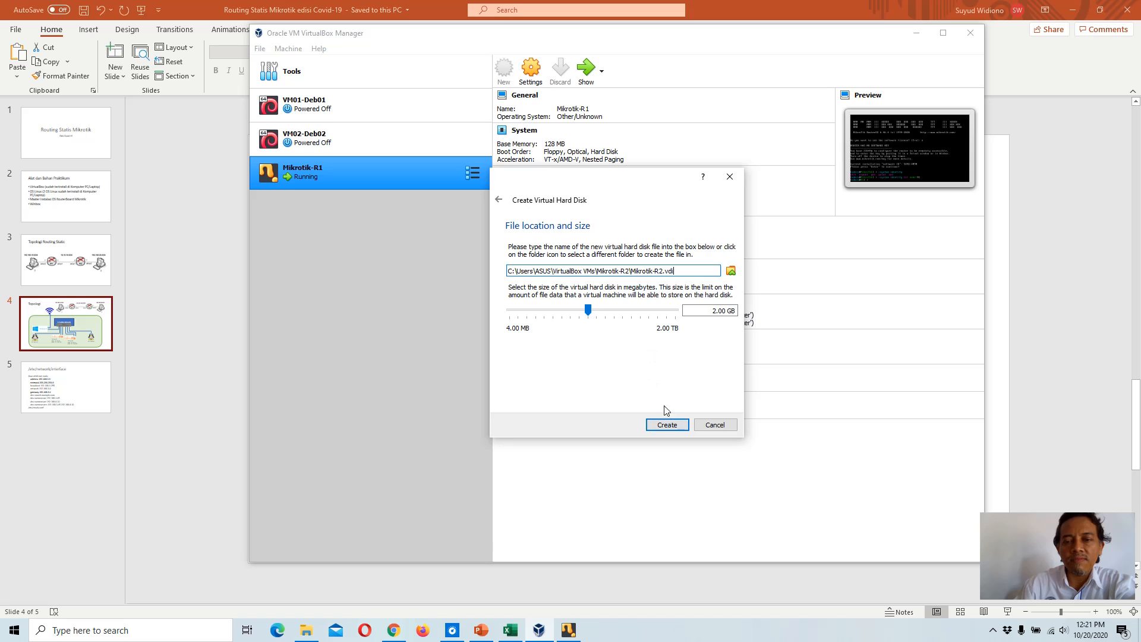
pyautogui.click(666, 425)
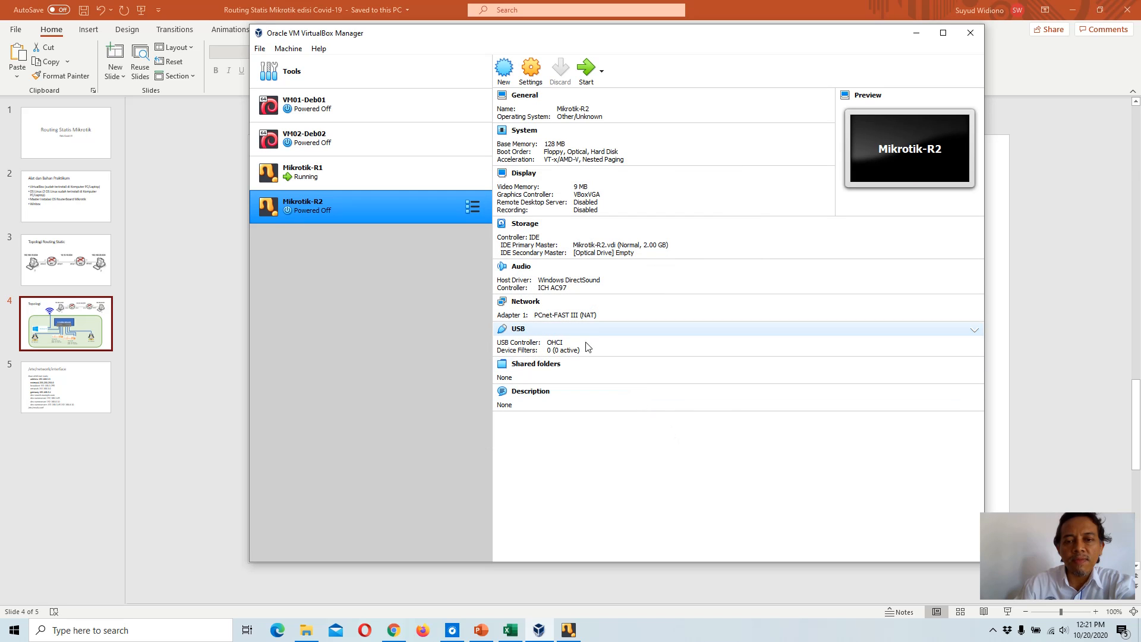
# Step: Attach Mikrotik-R2's Adapter 1 and Adapter 2 to the Host-only Adapter and save the settings
pyautogui.click(526, 303)
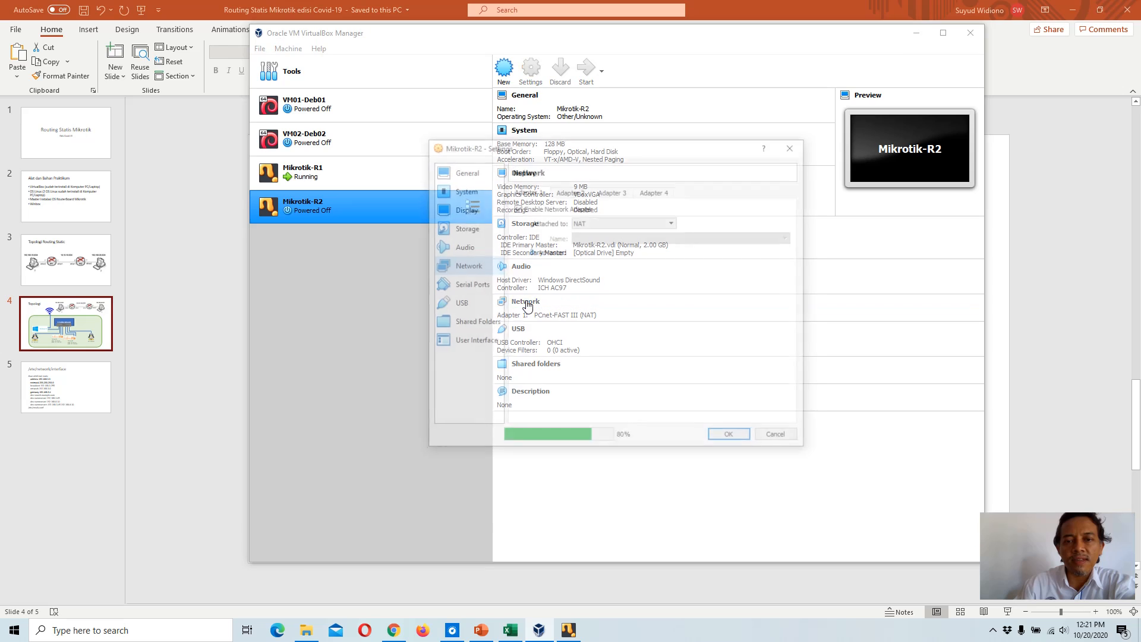
pyautogui.click(608, 223)
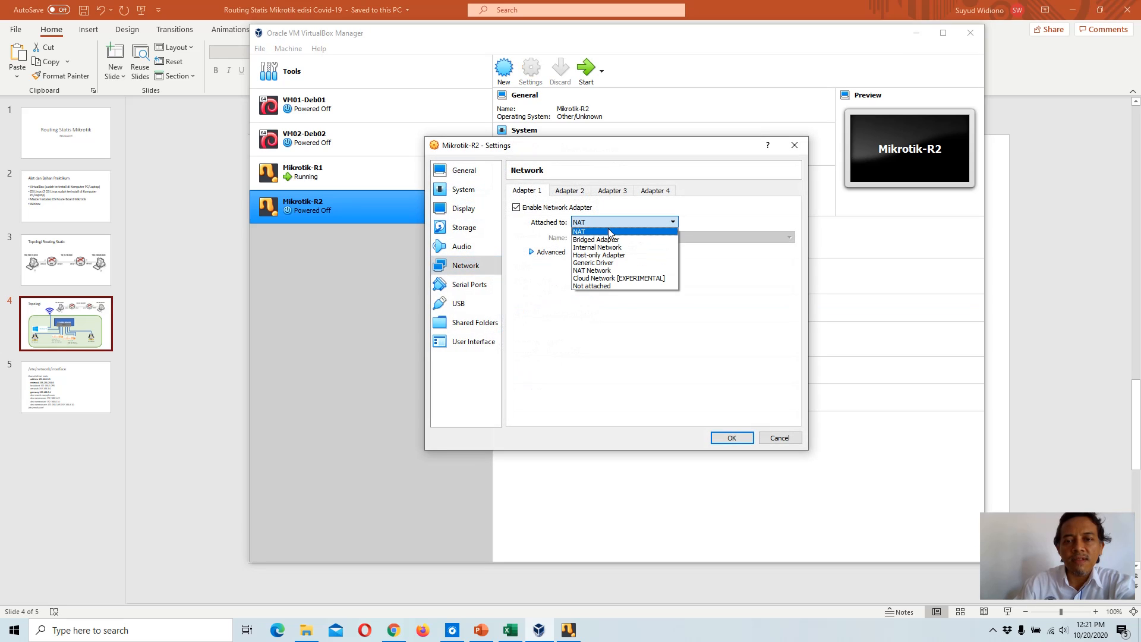
pyautogui.click(602, 252)
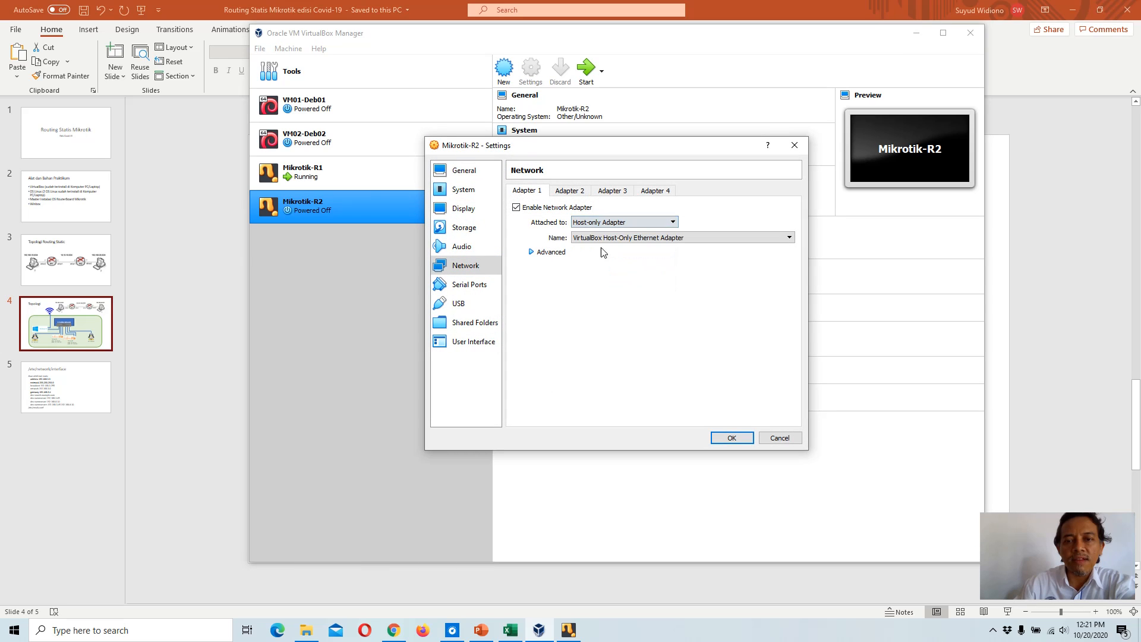
pyautogui.click(570, 191)
pyautogui.click(578, 220)
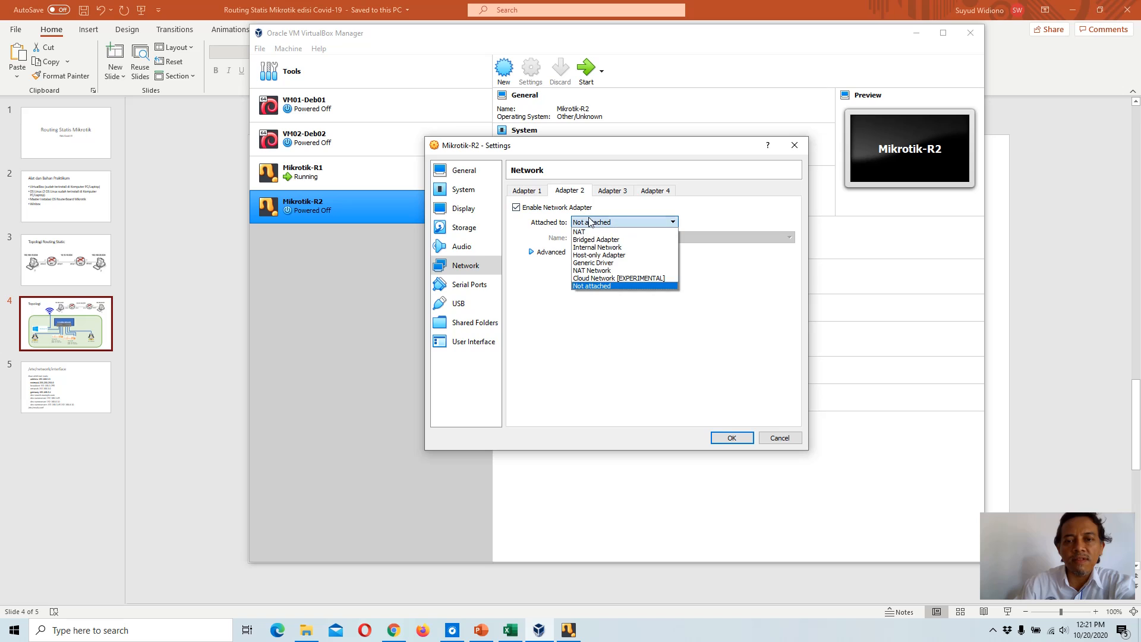
pyautogui.click(616, 255)
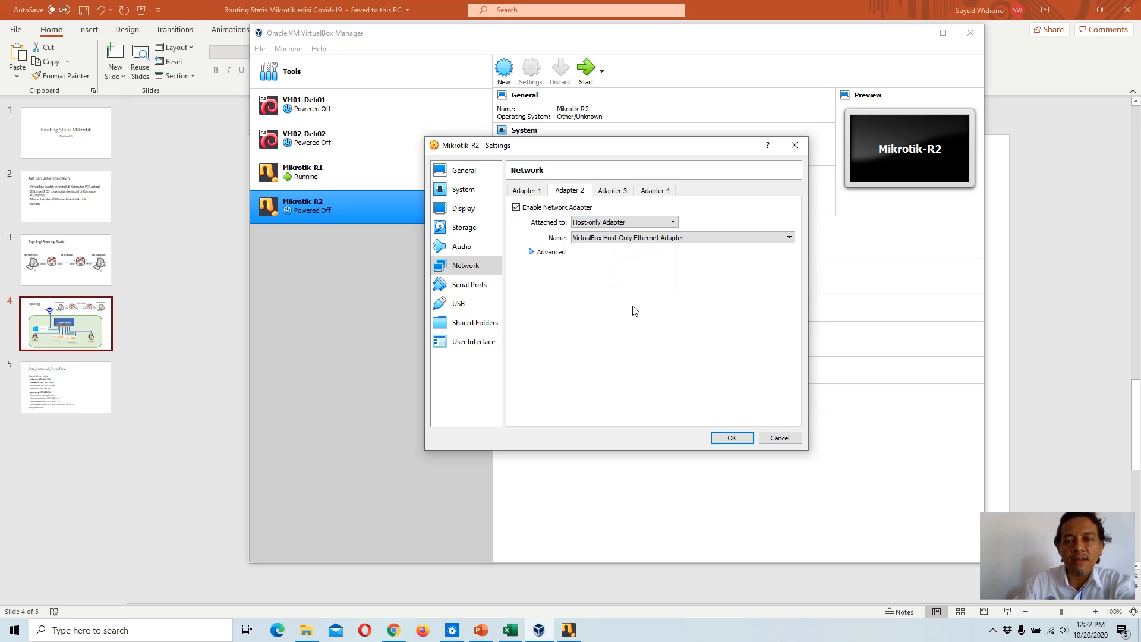
pyautogui.click(731, 437)
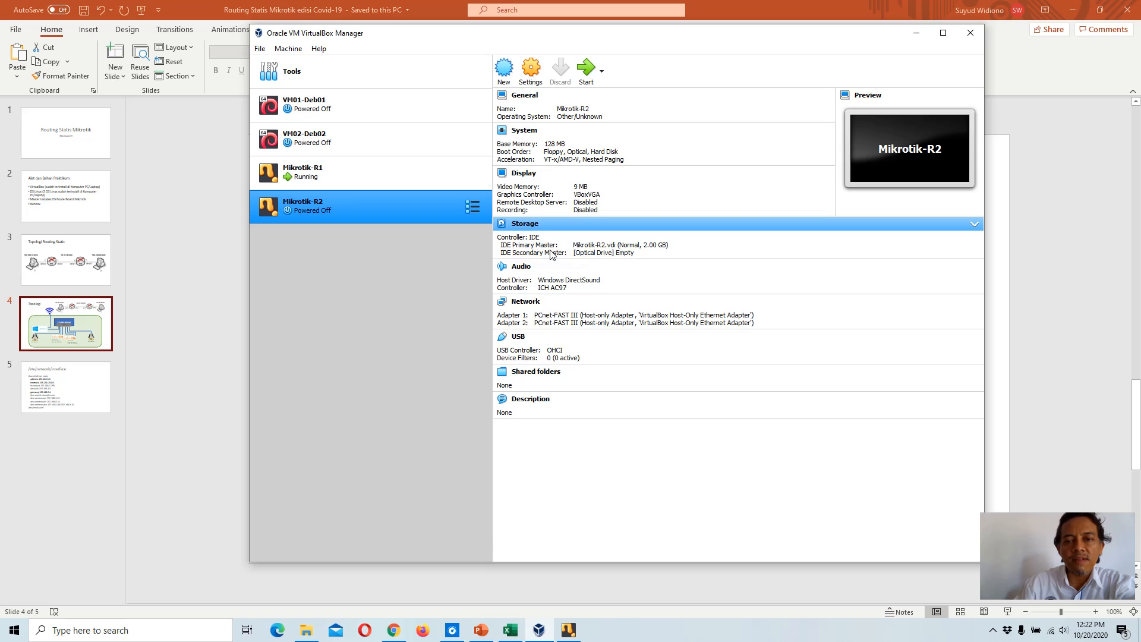
# Step: Mount the mikrotik-6.46.4.iso in Mikrotik-R2's optical drive, start the VM and dismiss the keyboard capture notice
pyautogui.click(619, 255)
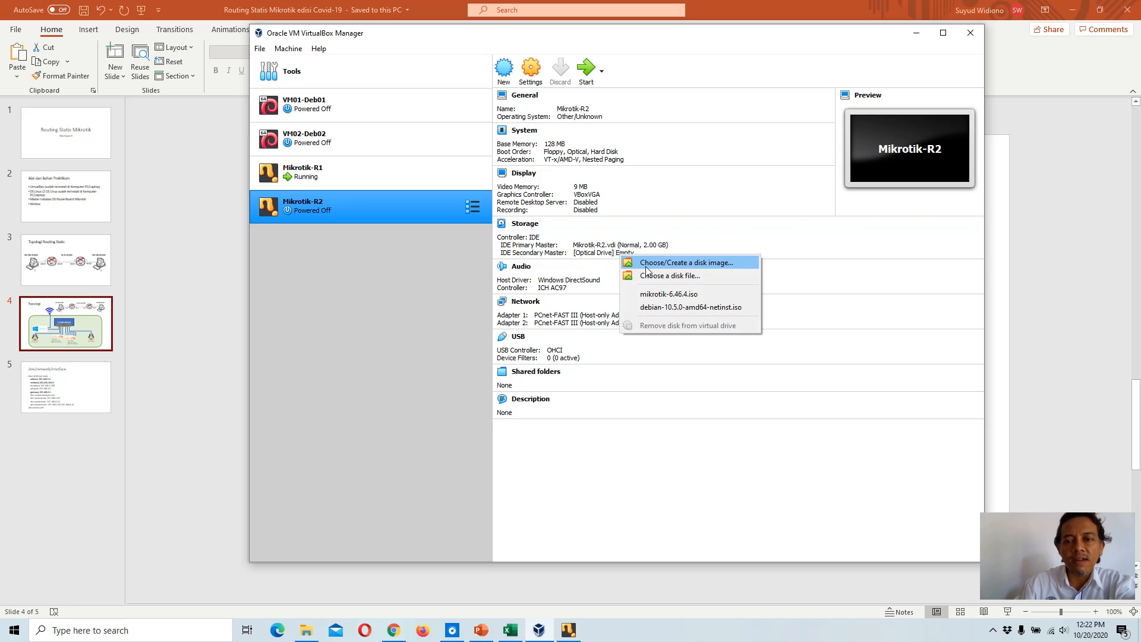
pyautogui.click(671, 294)
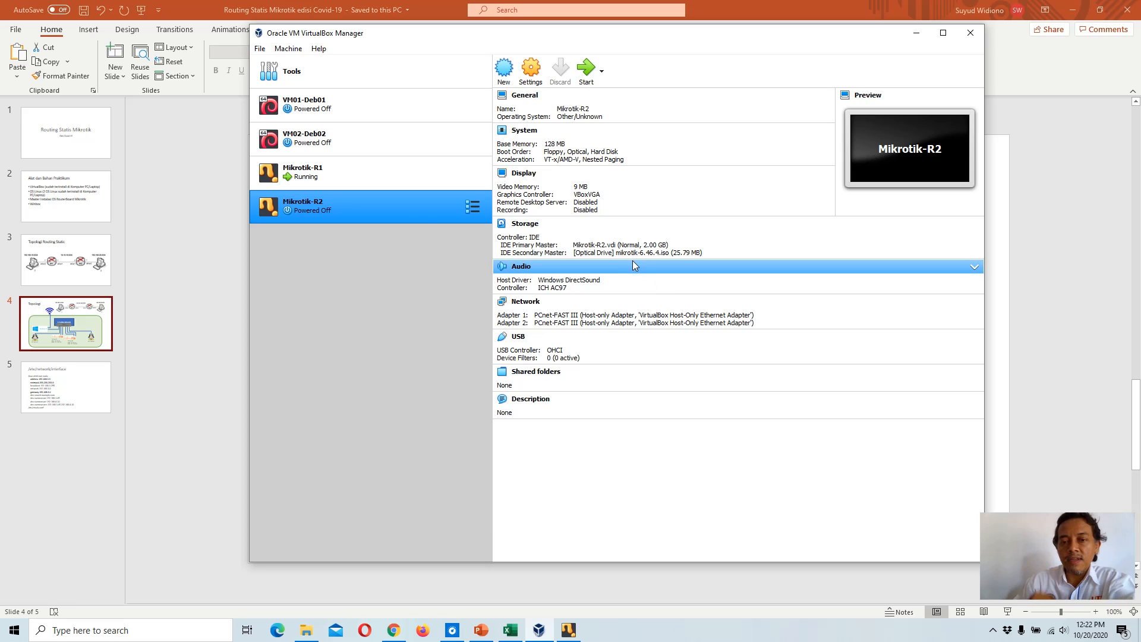
pyautogui.click(587, 68)
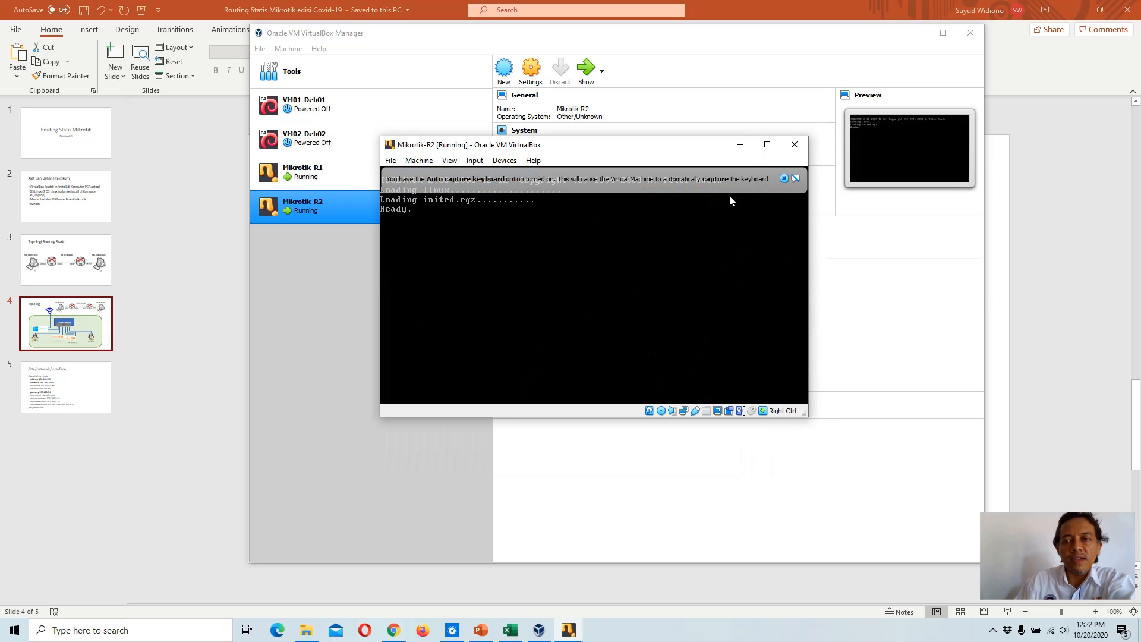
pyautogui.click(784, 178)
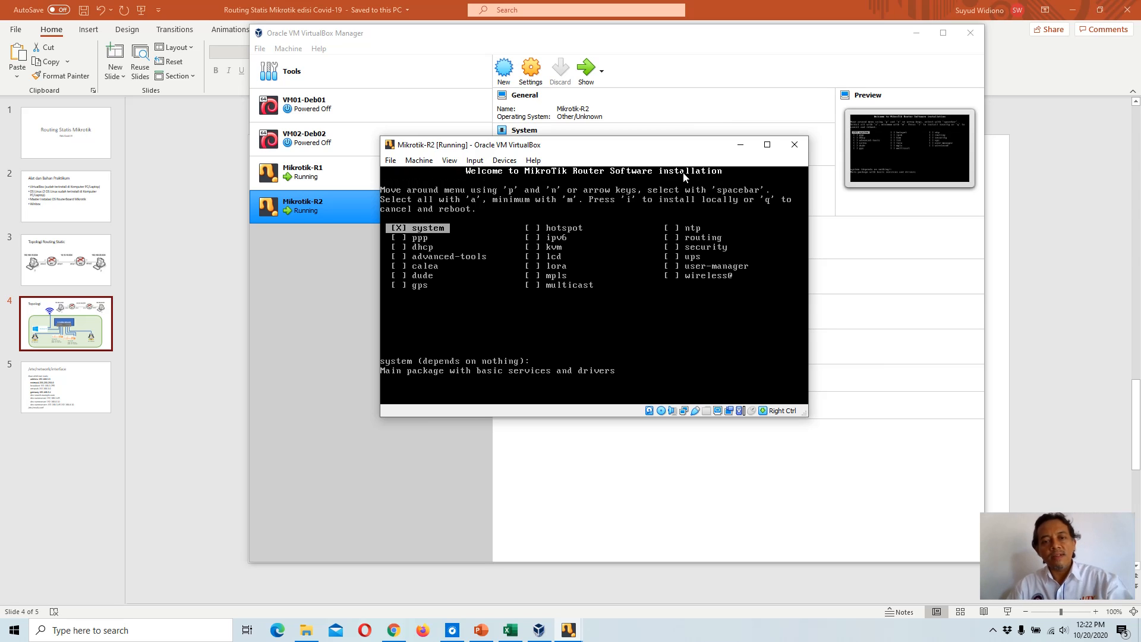
# Step: Install RouterOS with the system package, answering yes to keeping the old configuration and to continuing
pyautogui.press('i')
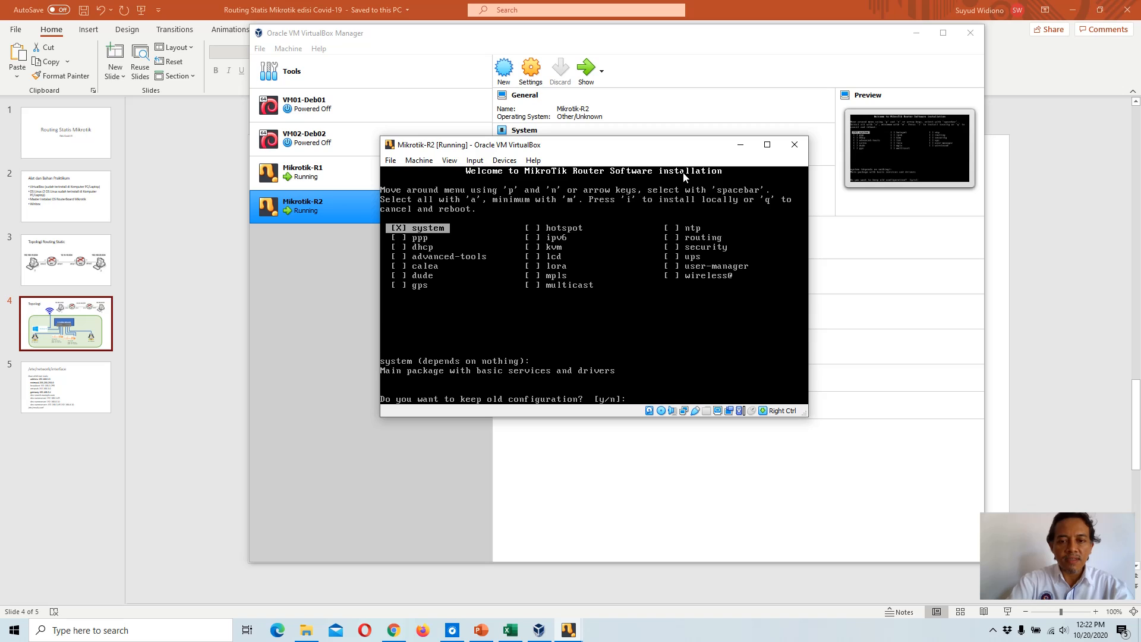
pyautogui.write('y/n]:')
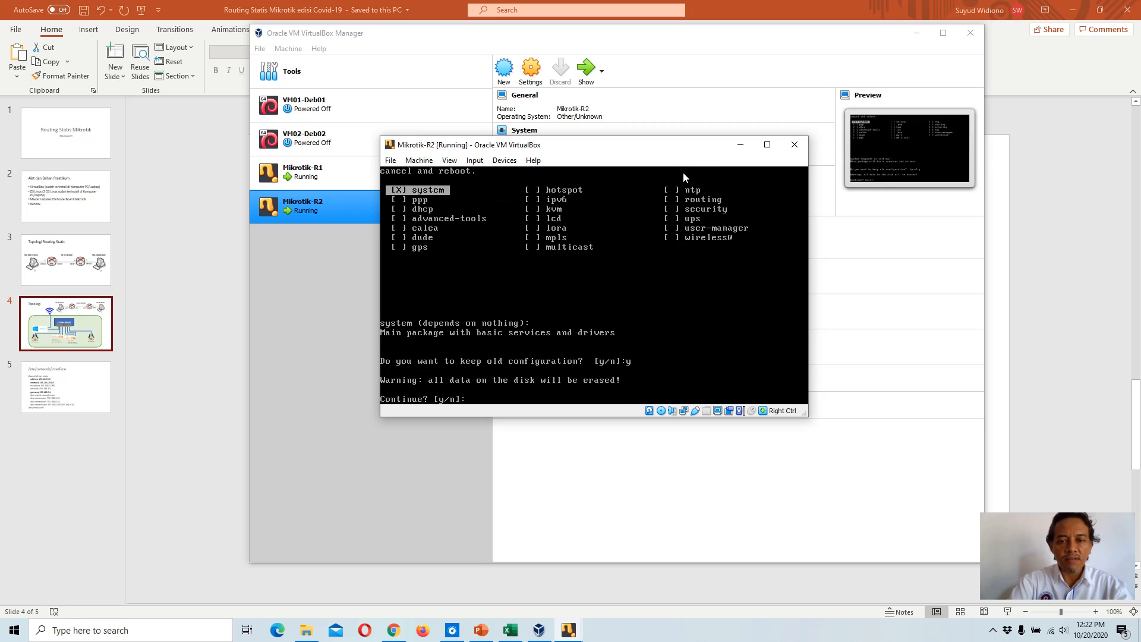
pyautogui.write('y')
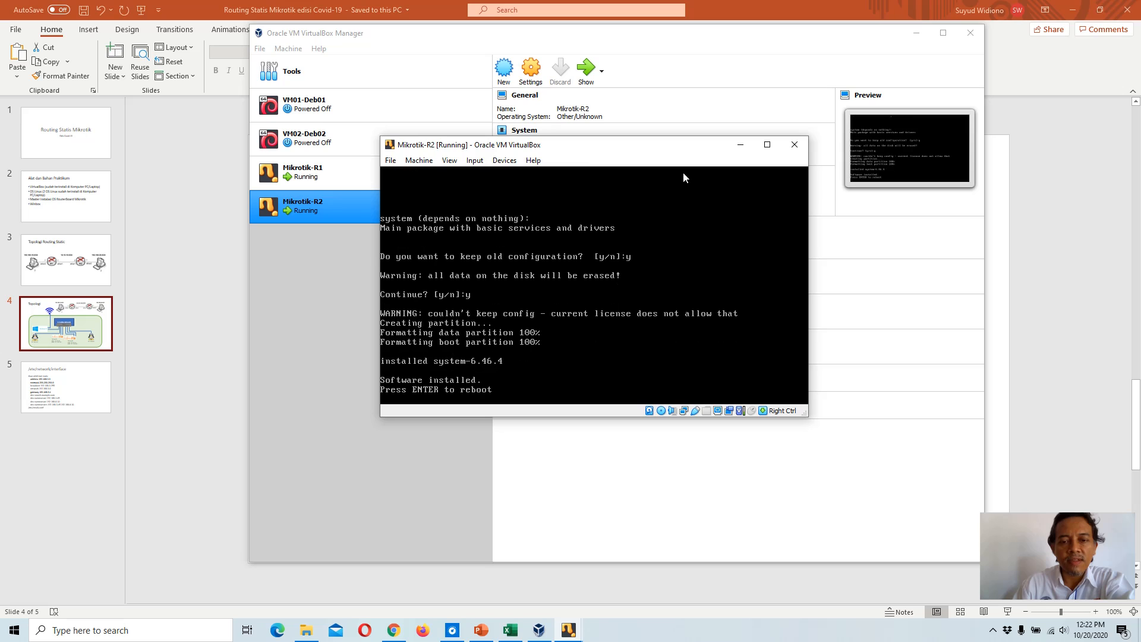
# Step: Remove the mikrotik-6.46.4 ISO from Mikrotik-R2's virtual optical drive, forcing the unmount
pyautogui.moveTo(617, 147); pyautogui.dragTo(426, 296)
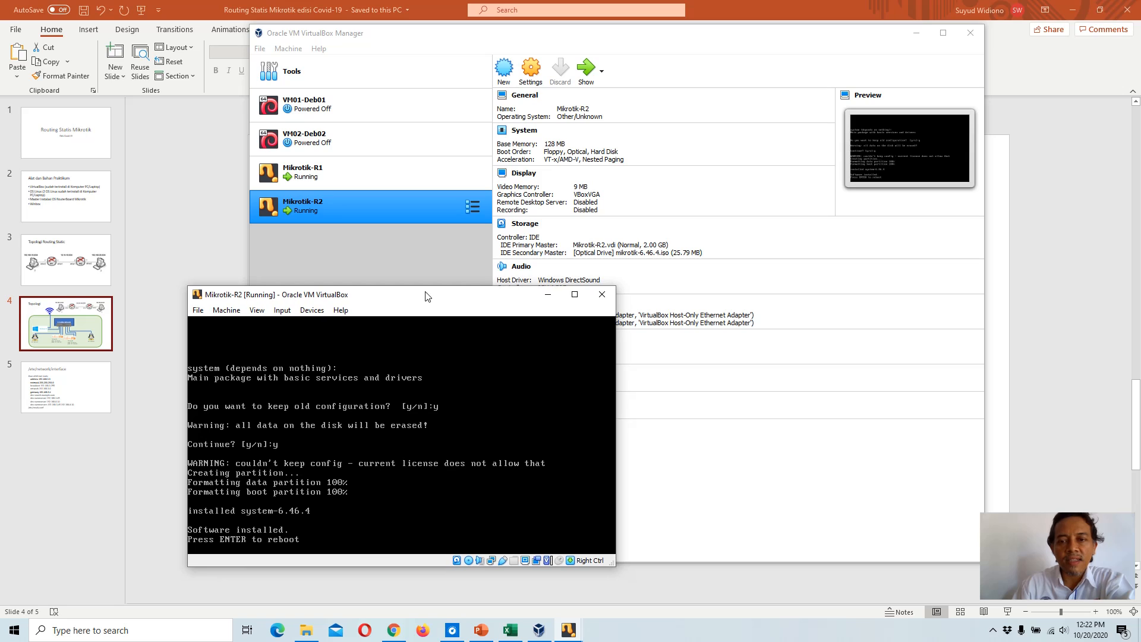
pyautogui.click(674, 255)
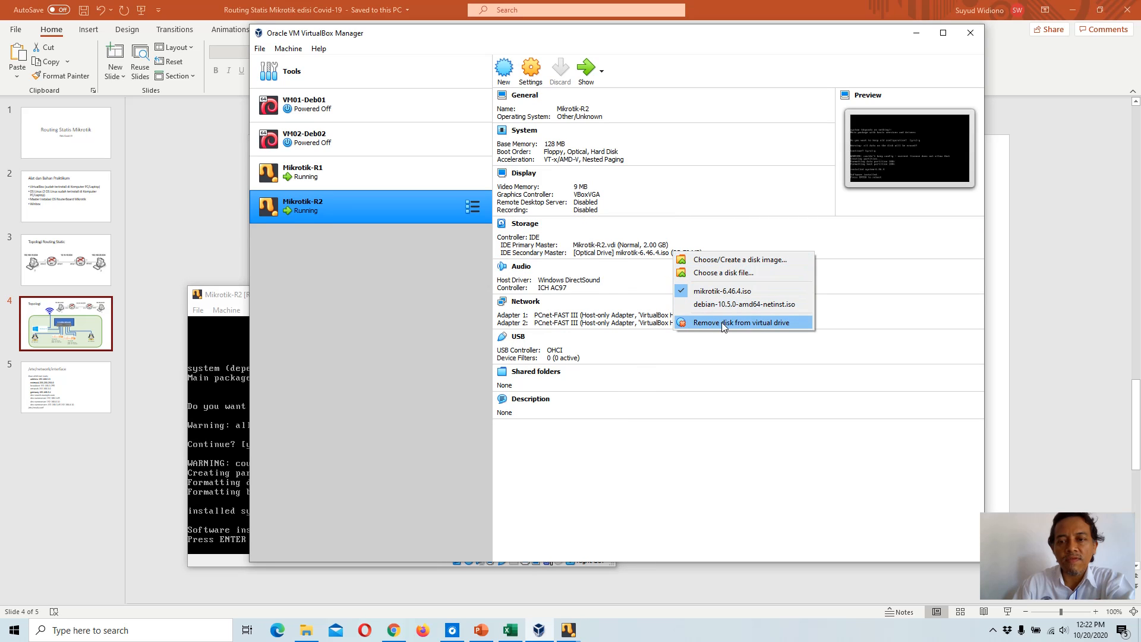
pyautogui.click(756, 322)
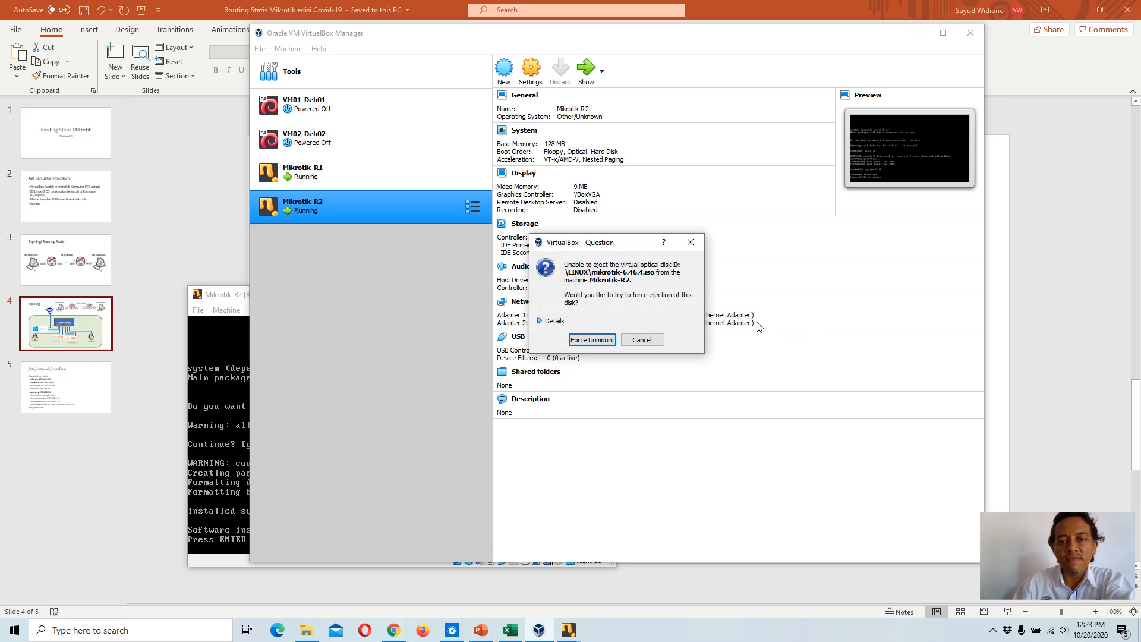
pyautogui.click(597, 343)
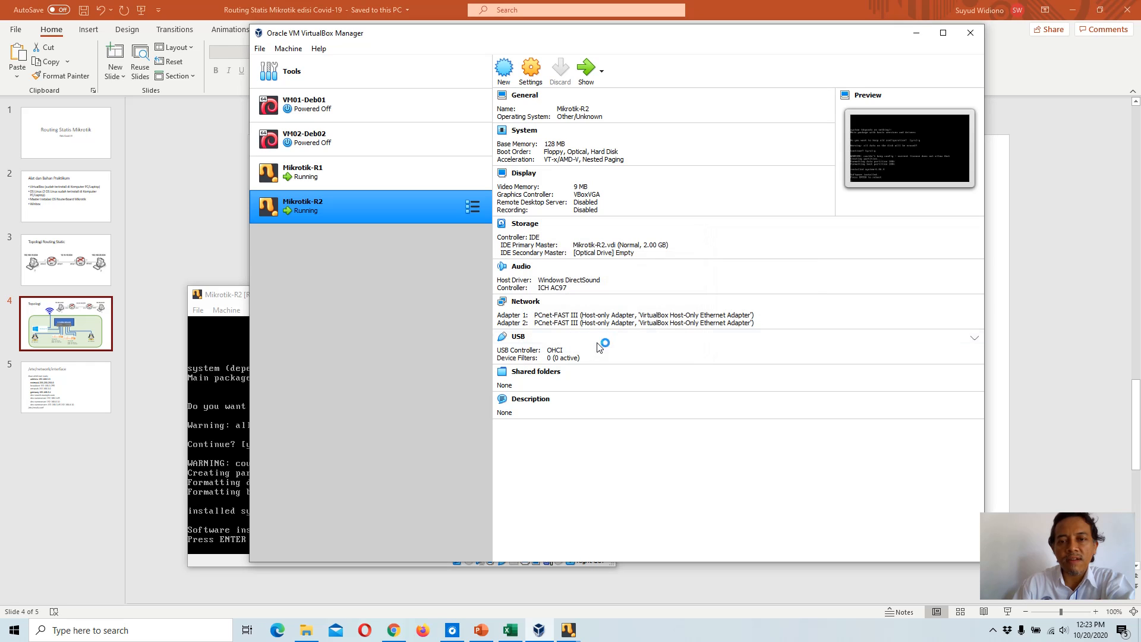
# Step: Return to the Mikrotik-R2 console and reboot the router after the installation
pyautogui.click(225, 295)
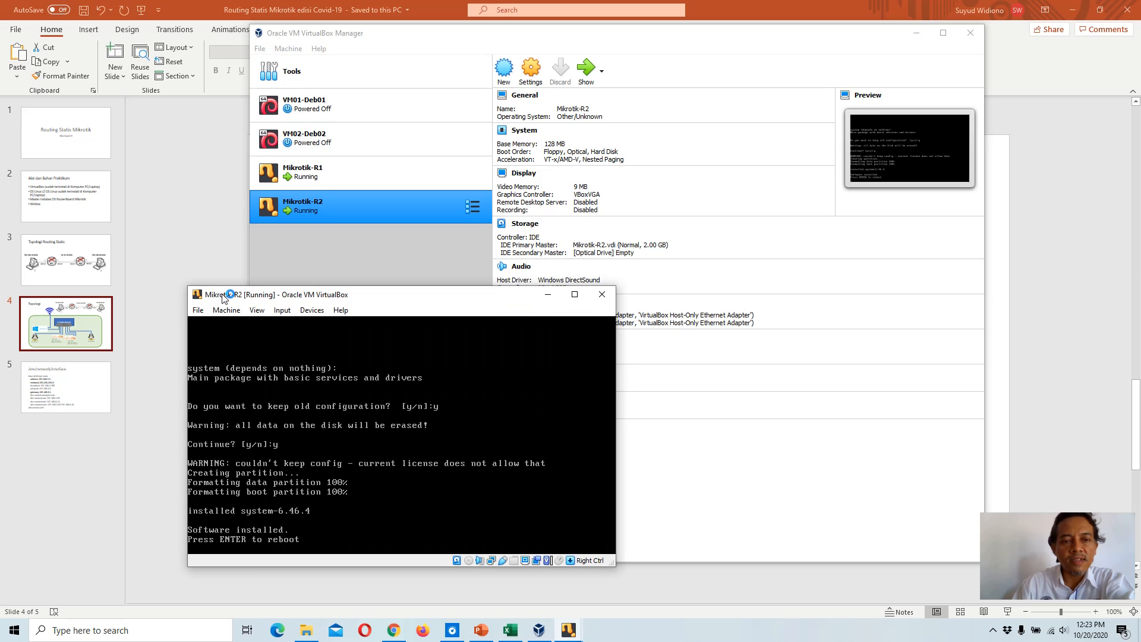
pyautogui.moveTo(331, 296); pyautogui.dragTo(367, 264)
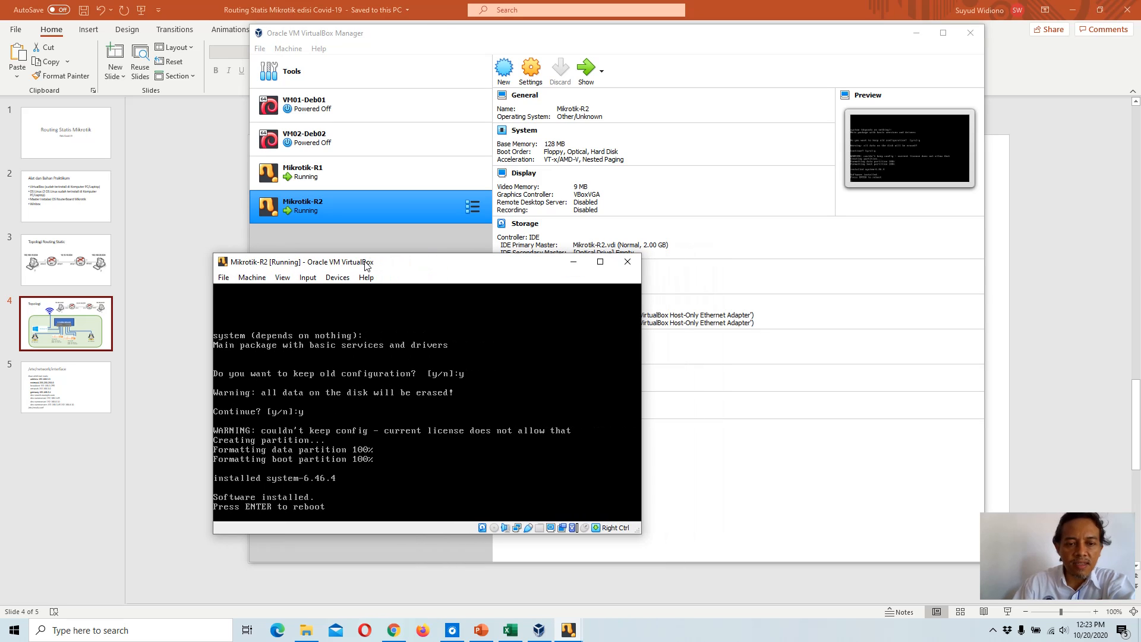
pyautogui.press('Return')
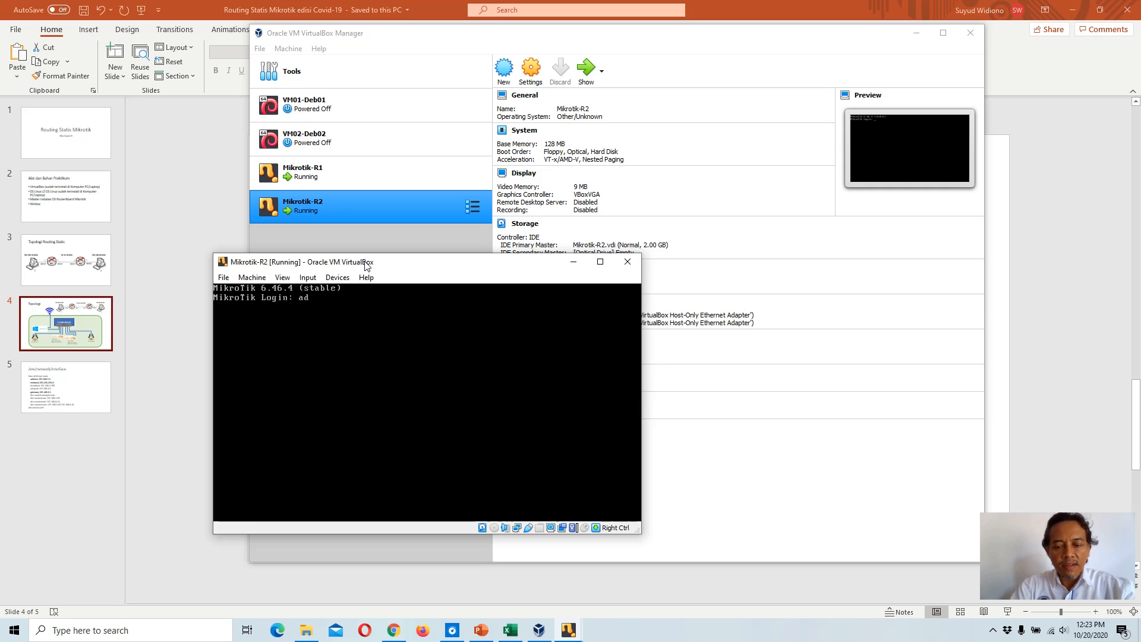
# Step: Log in to Mikrotik-R2 as admin with an empty password, decline viewing the software license, and continue
pyautogui.press('Return')
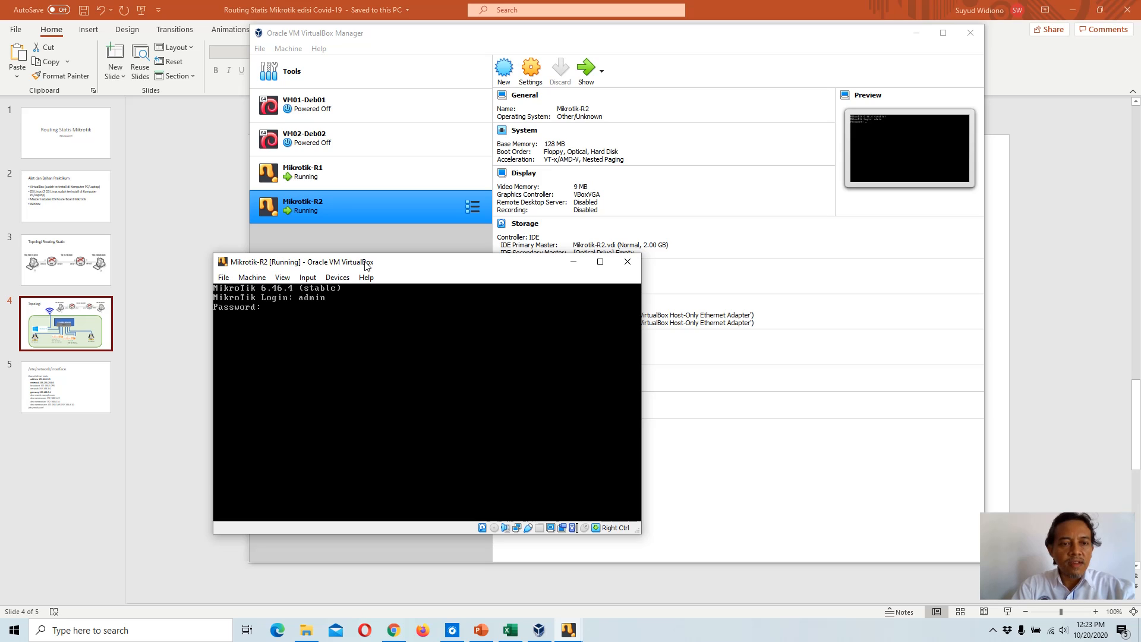
pyautogui.press('Return')
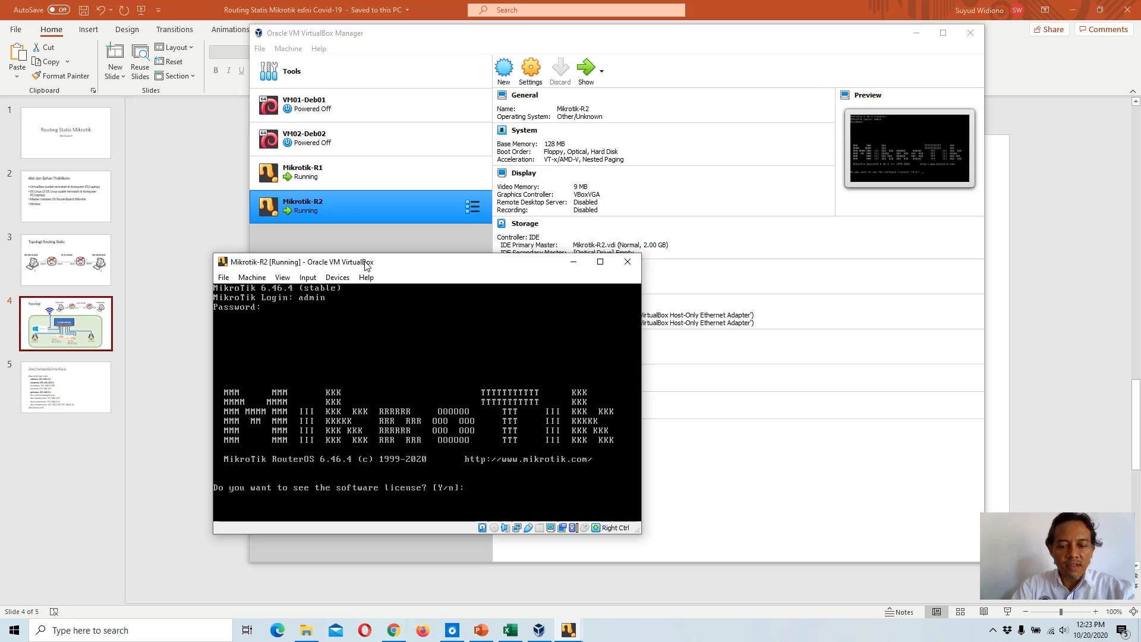
pyautogui.write('n')
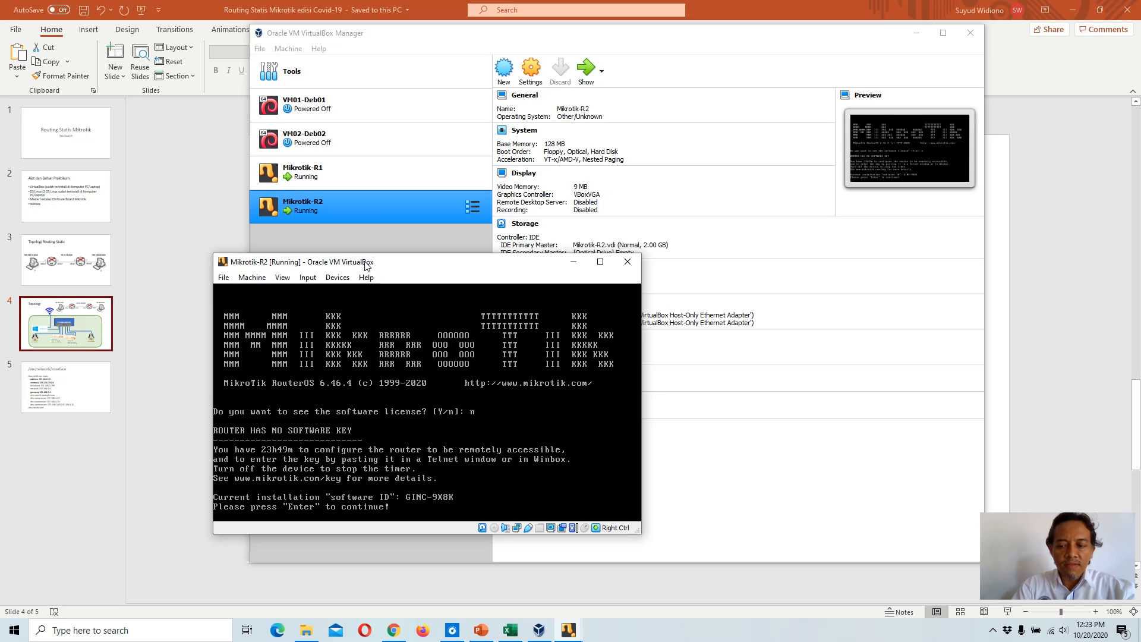
pyautogui.press('Return')
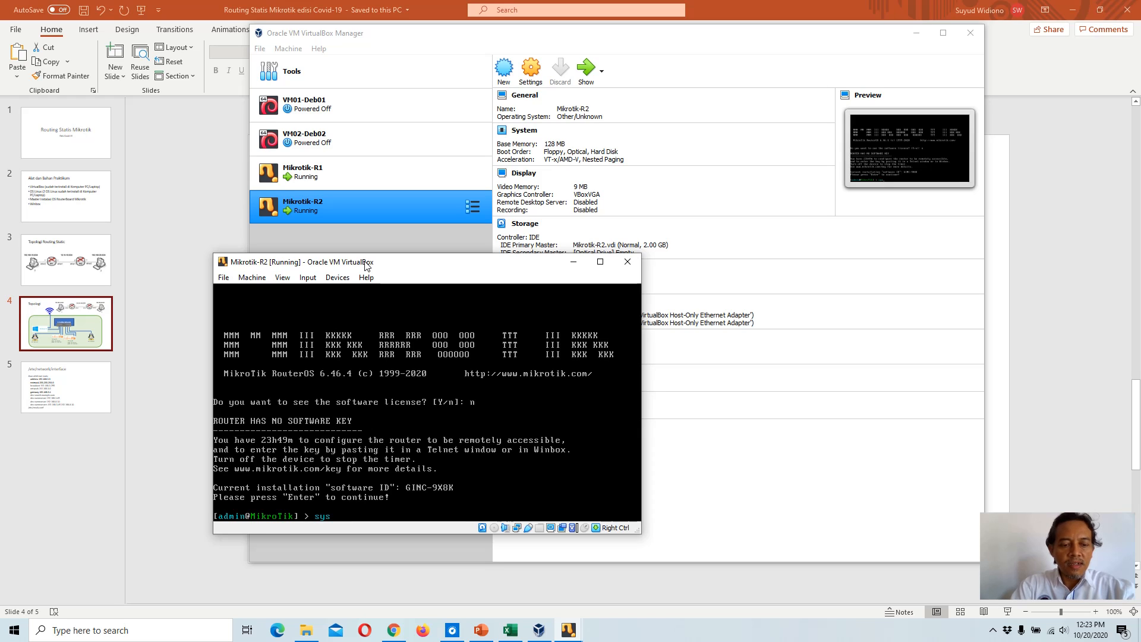
# Step: Set the router's system identity name to R2 from the console
pyautogui.write('sys')
pyautogui.press('BackSpace')
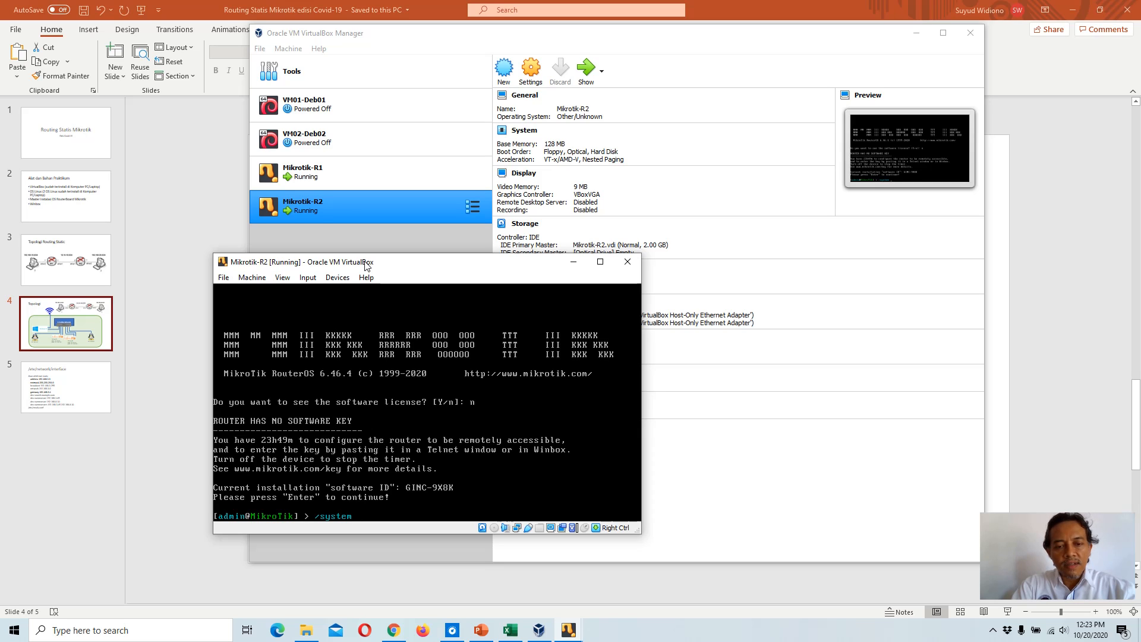
pyautogui.write('identity set ')
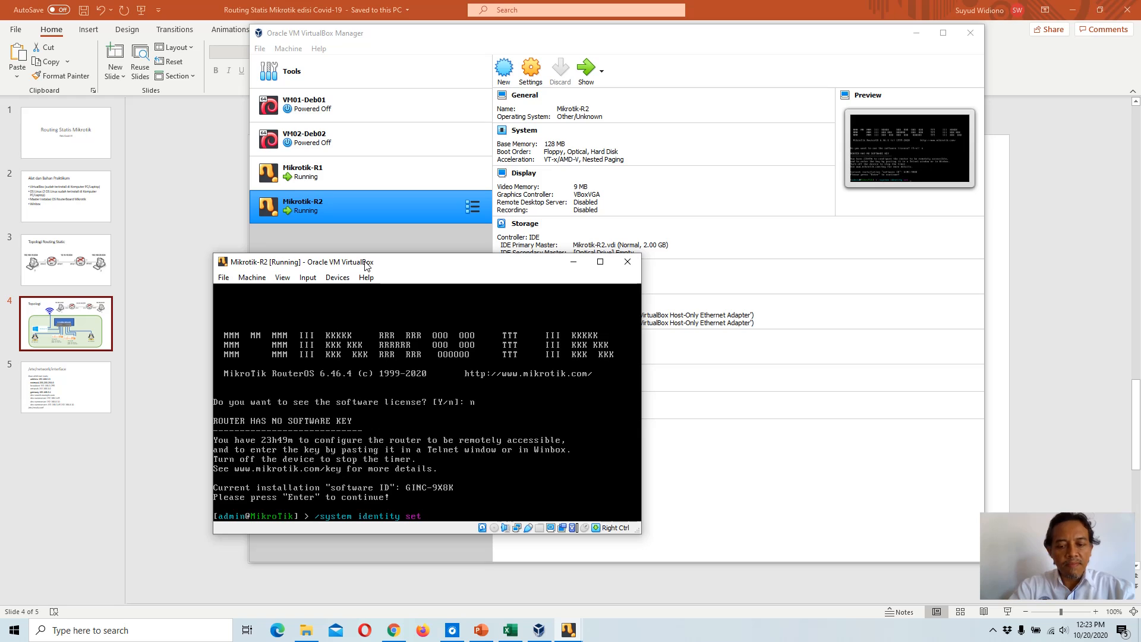
pyautogui.write('name=')
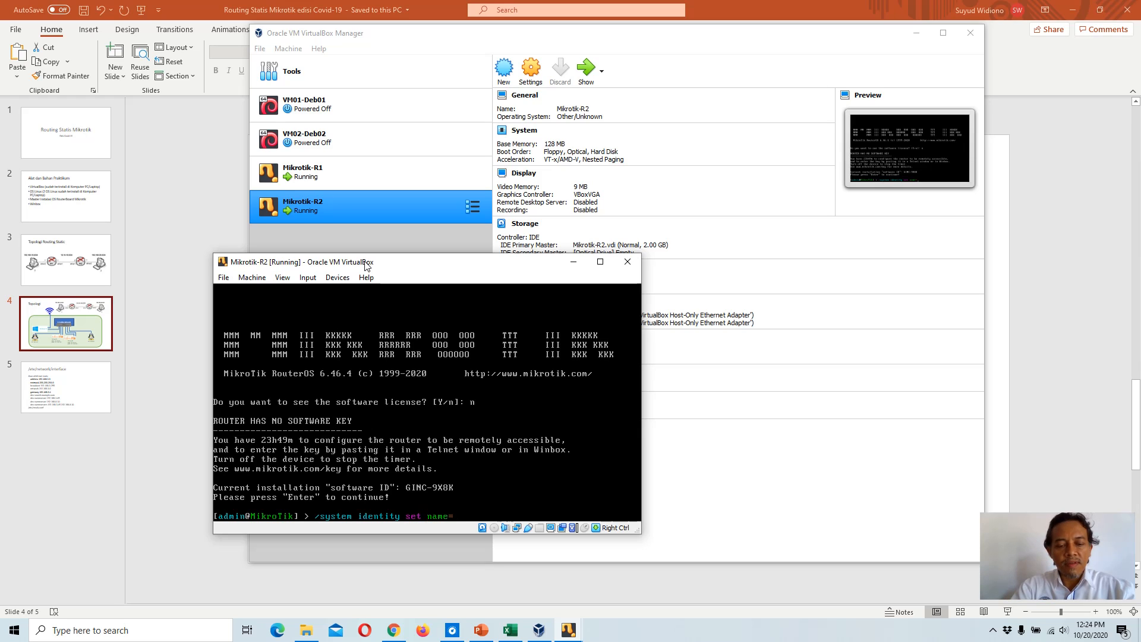
pyautogui.write('R2')
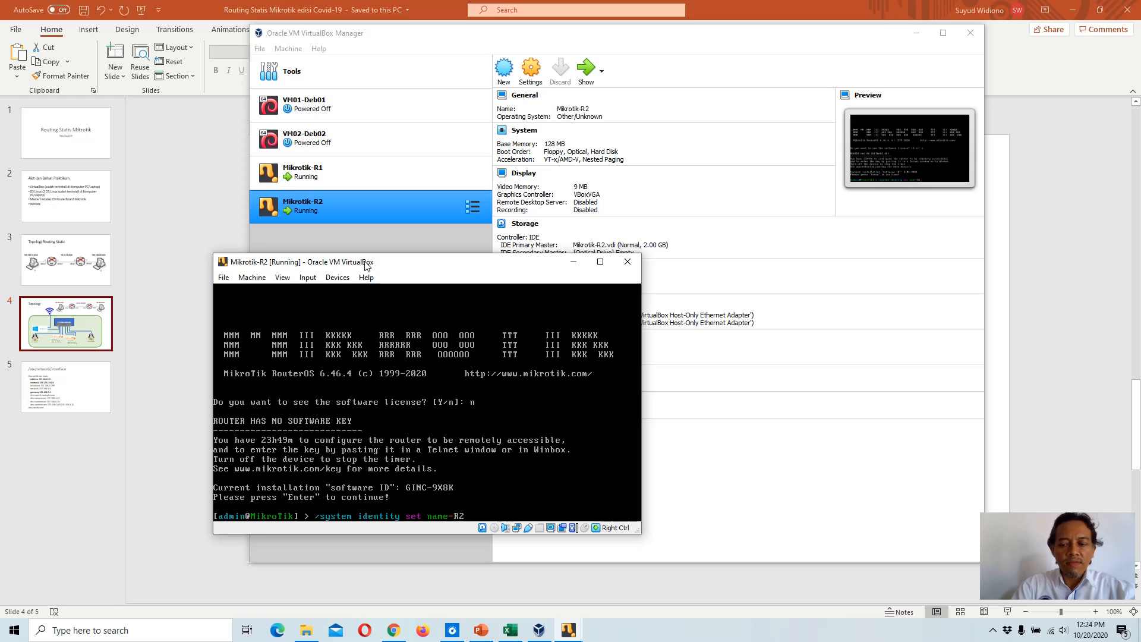
pyautogui.press('Return')
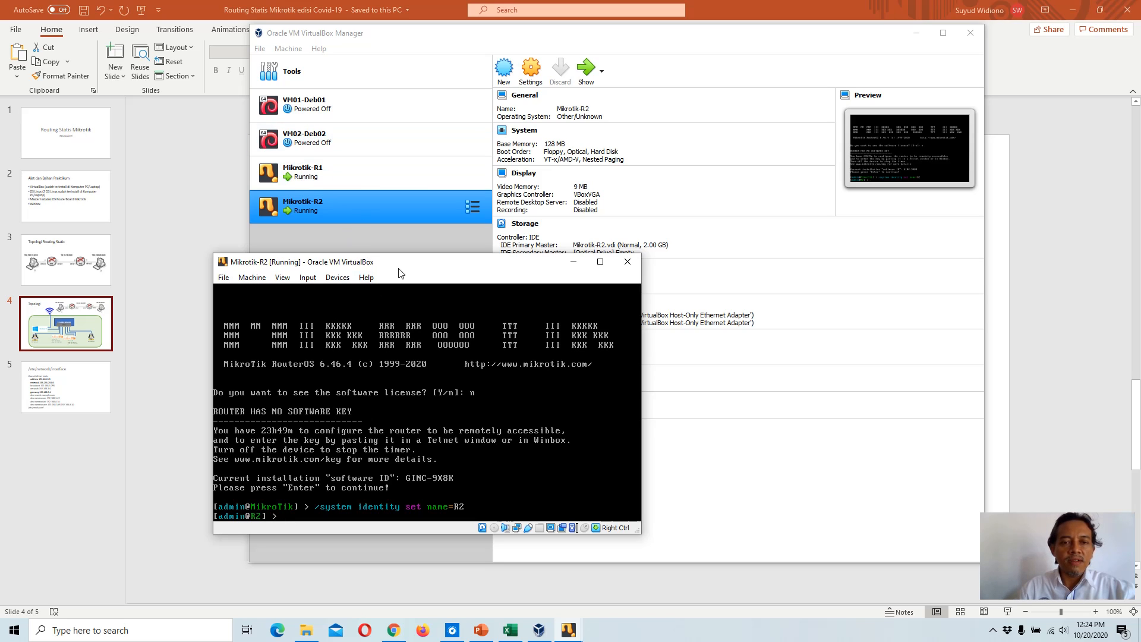
# Step: Arrange the Mikrotik-R2 and Mikrotik-R1 console windows side by side
pyautogui.moveTo(399, 269); pyautogui.dragTo(364, 257)
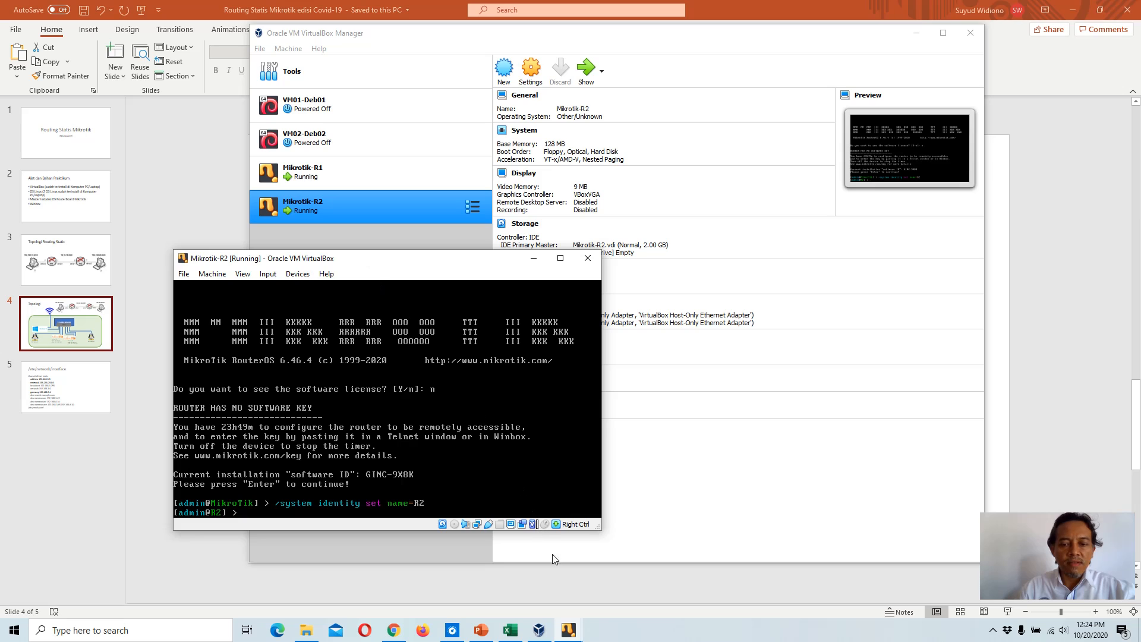
pyautogui.moveTo(568, 635)
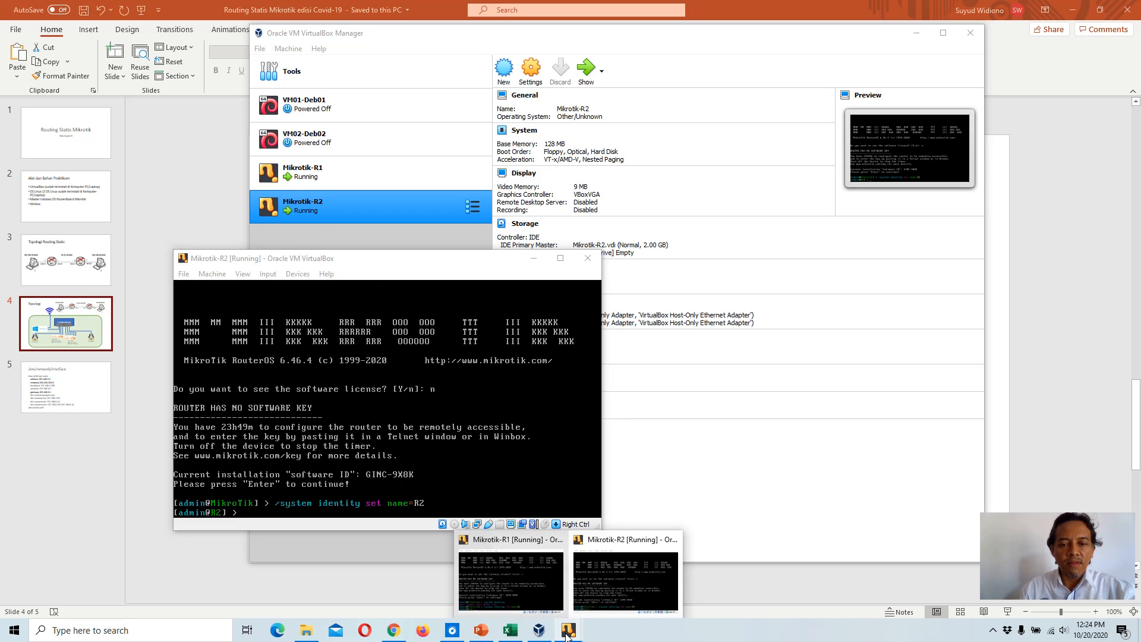
pyautogui.click(525, 591)
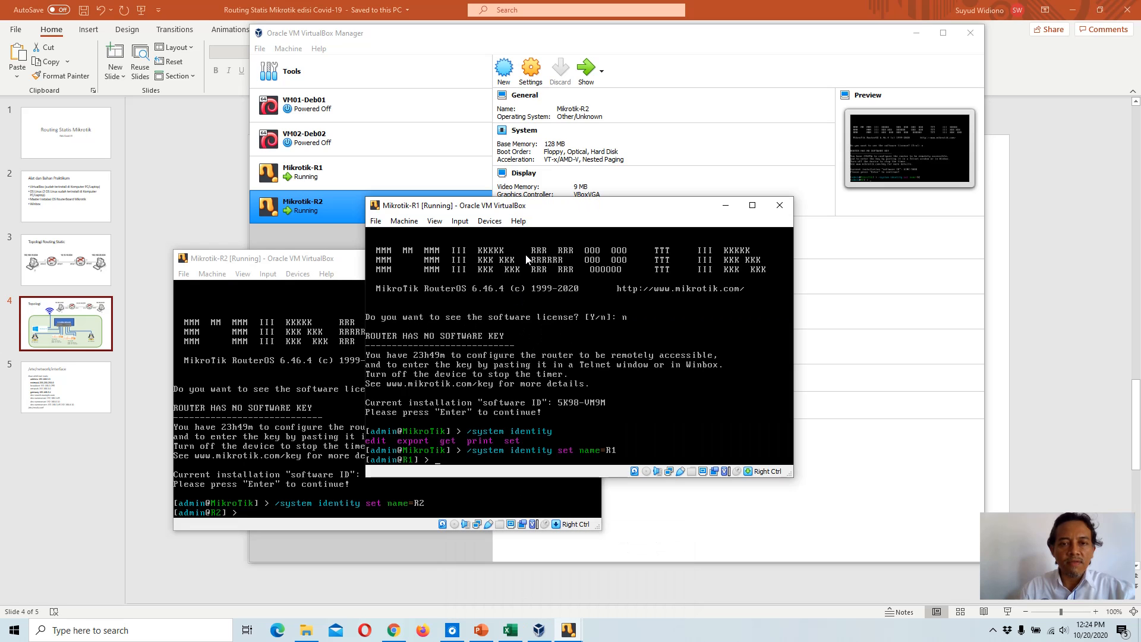
pyautogui.moveTo(527, 209); pyautogui.dragTo(781, 261)
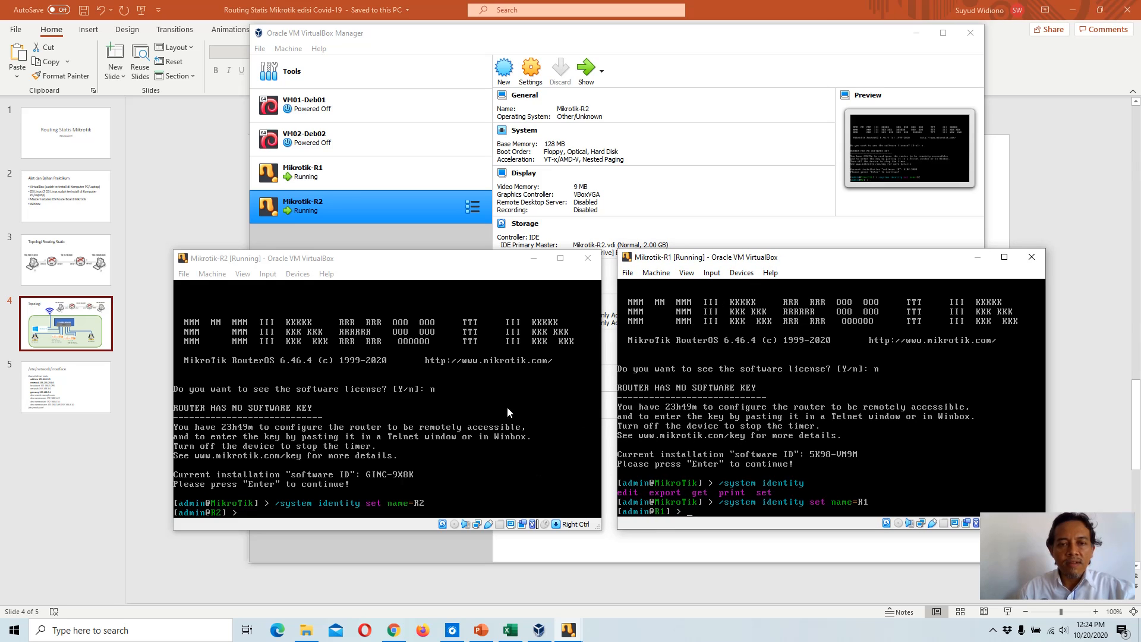
# Step: Open the host's network adapter settings and disable the Wi-Fi connection
pyautogui.moveTo(305, 634)
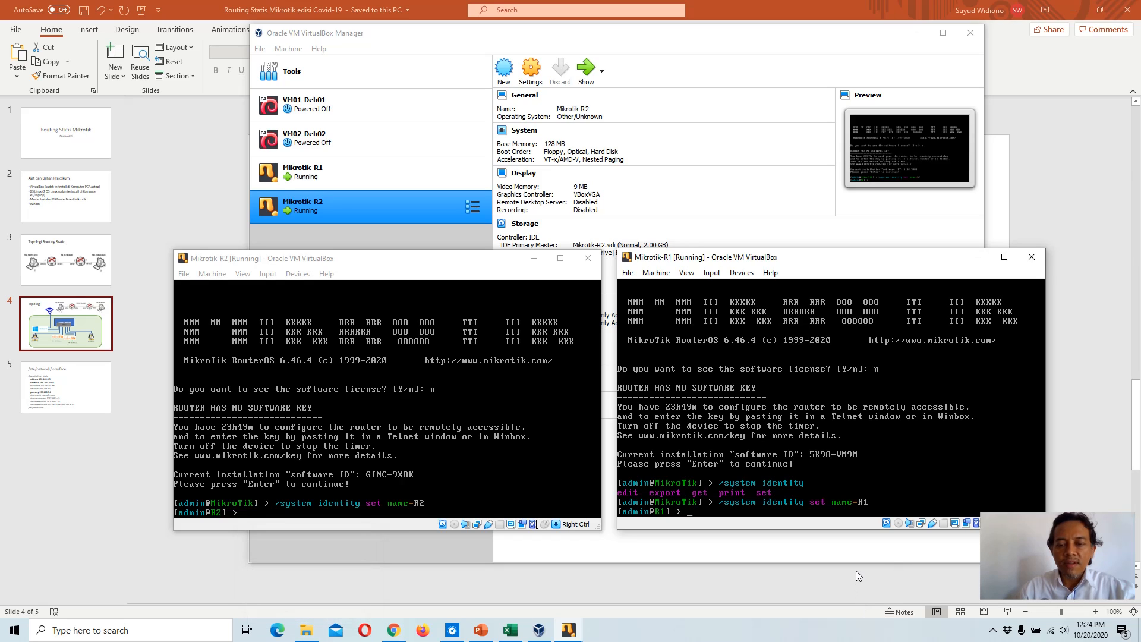
pyautogui.rightClick(1051, 632)
pyautogui.click(1055, 617)
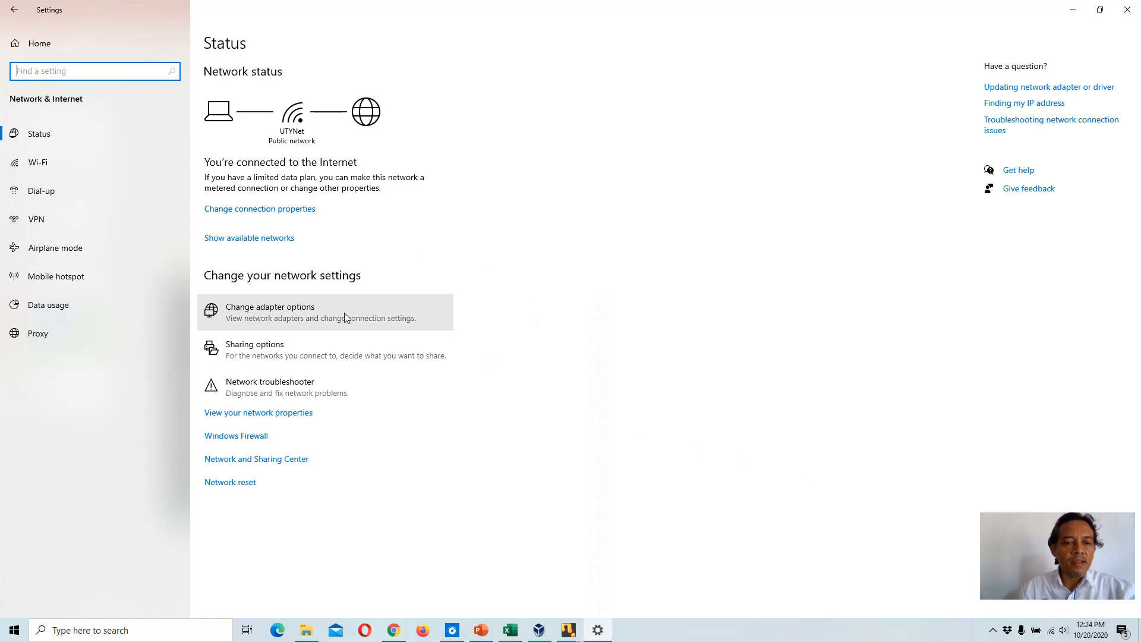
pyautogui.click(264, 463)
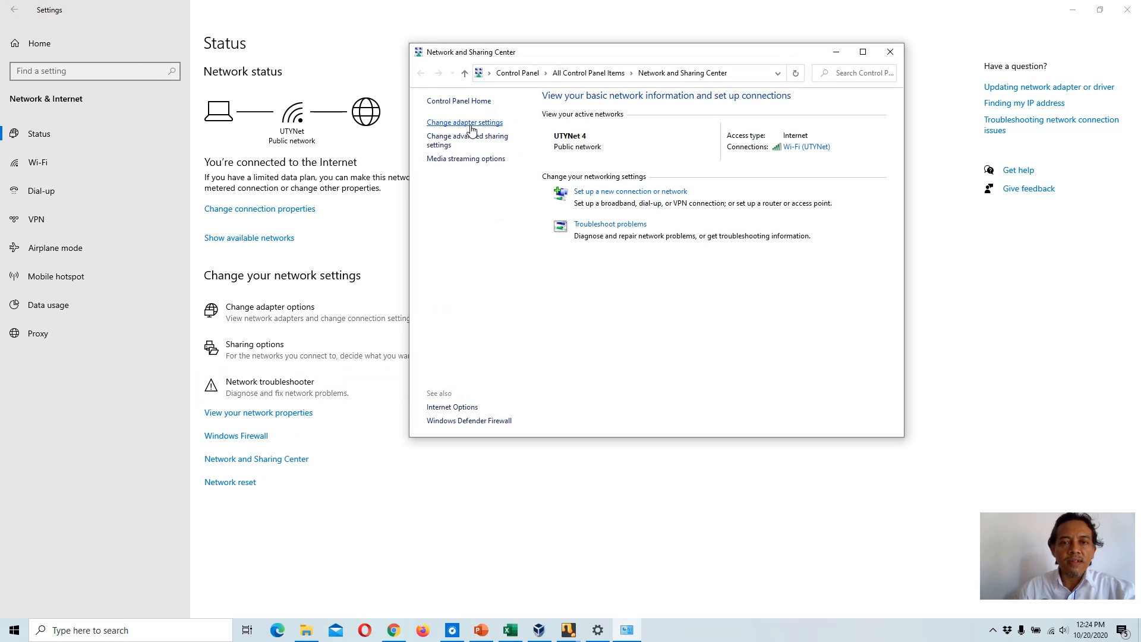
pyautogui.click(469, 124)
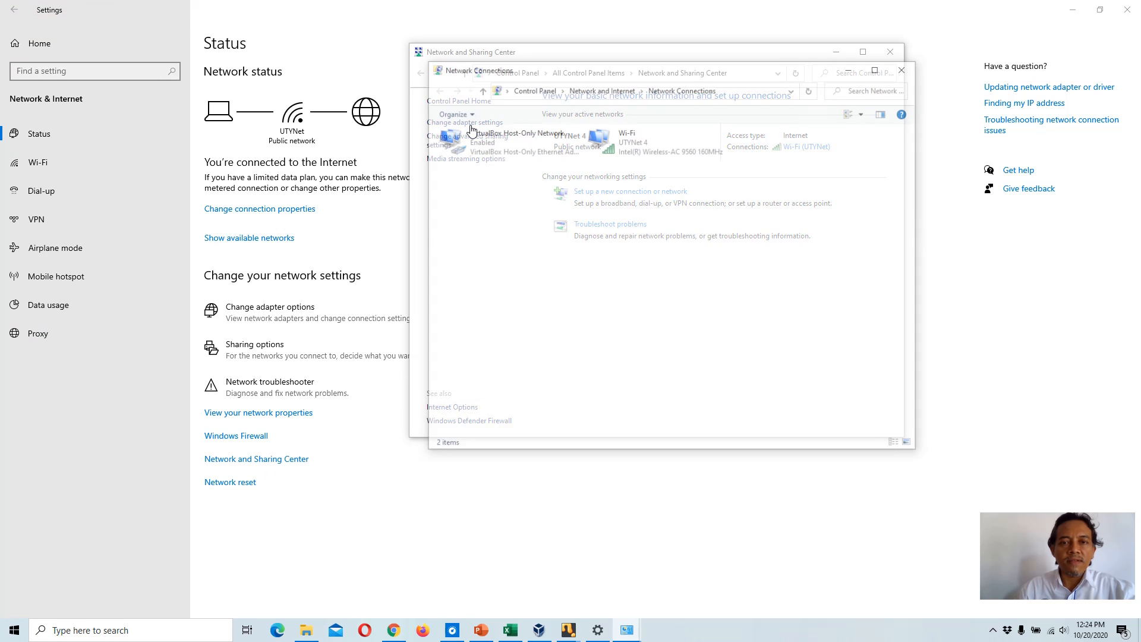
pyautogui.rightClick(630, 144)
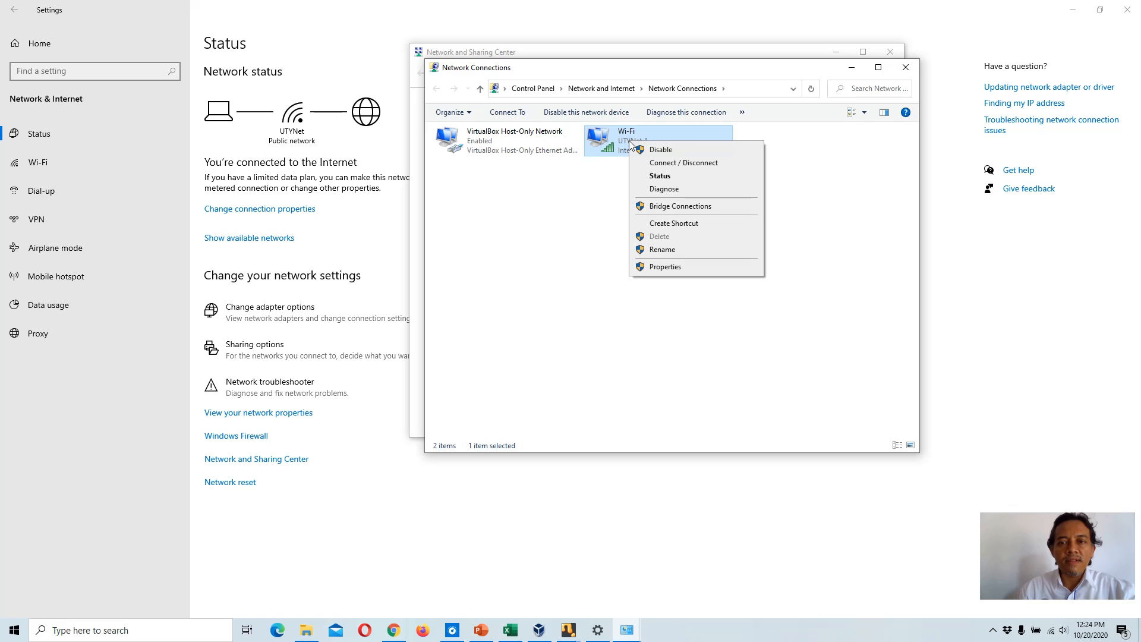
pyautogui.click(673, 150)
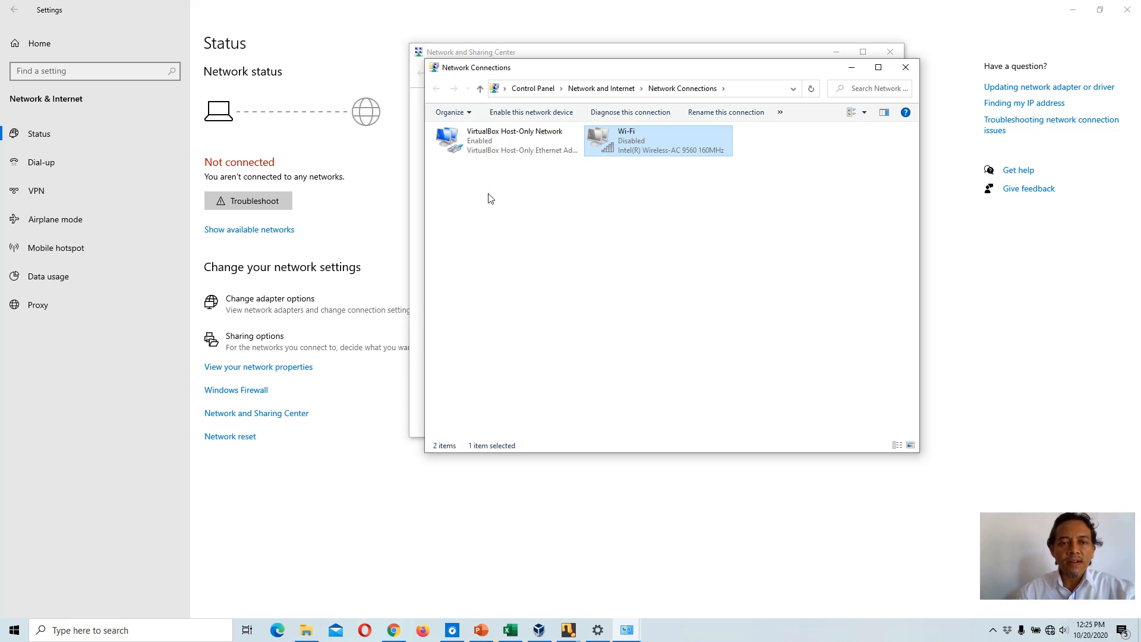
# Step: Launch winbox64 from the D:\tools folder and move its window to the screen centre
pyautogui.click(314, 633)
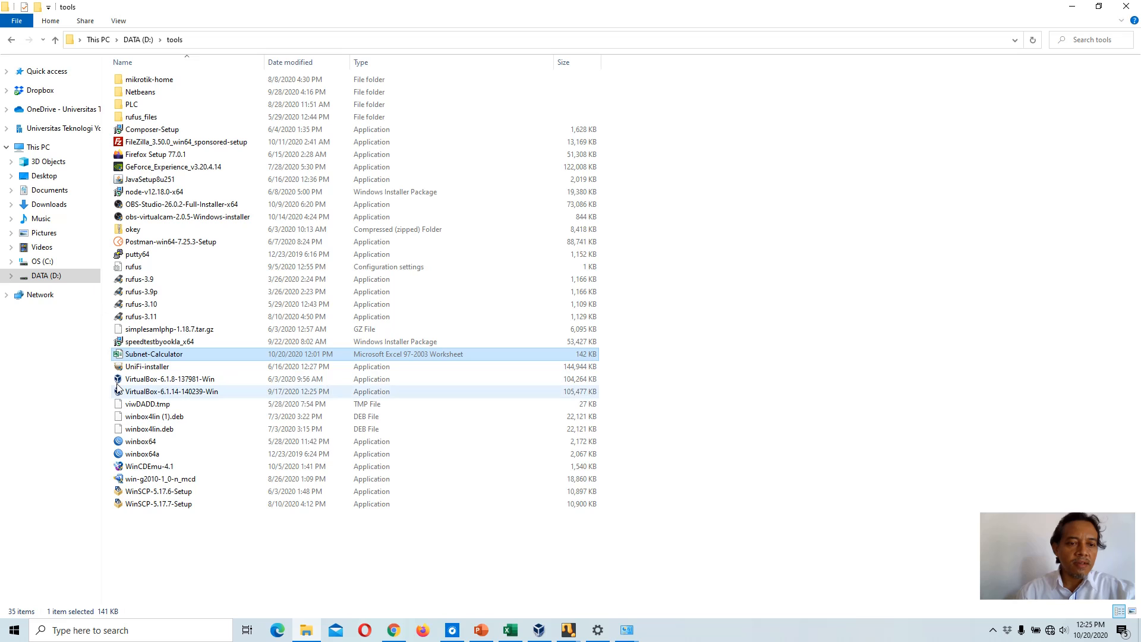
pyautogui.click(147, 444)
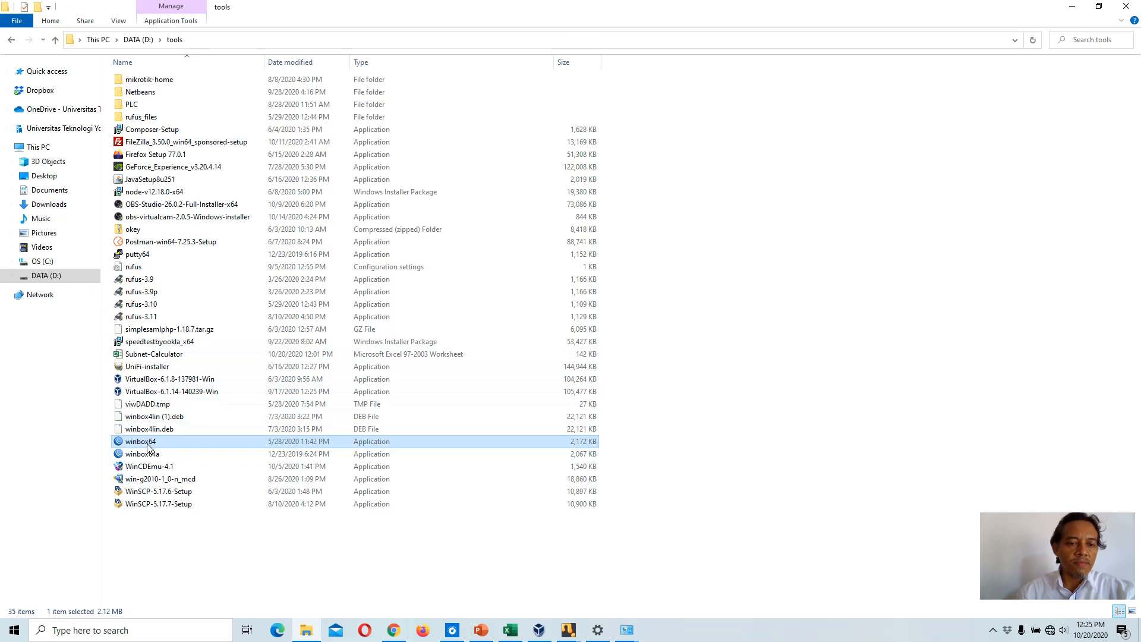
pyautogui.doubleClick(147, 444)
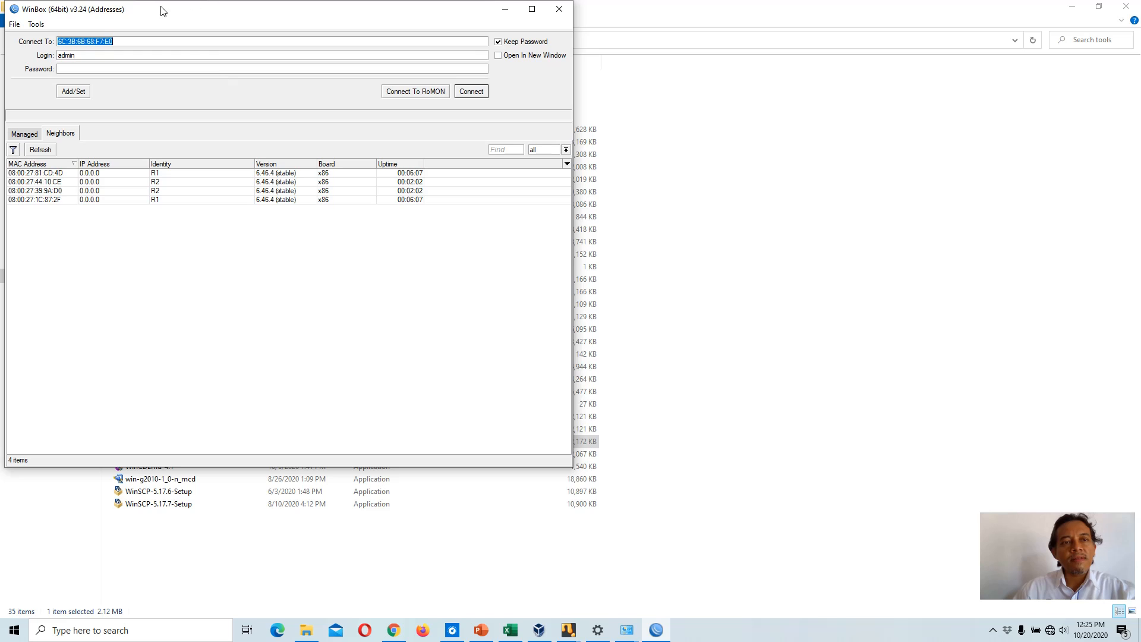
pyautogui.moveTo(161, 10); pyautogui.dragTo(340, 97)
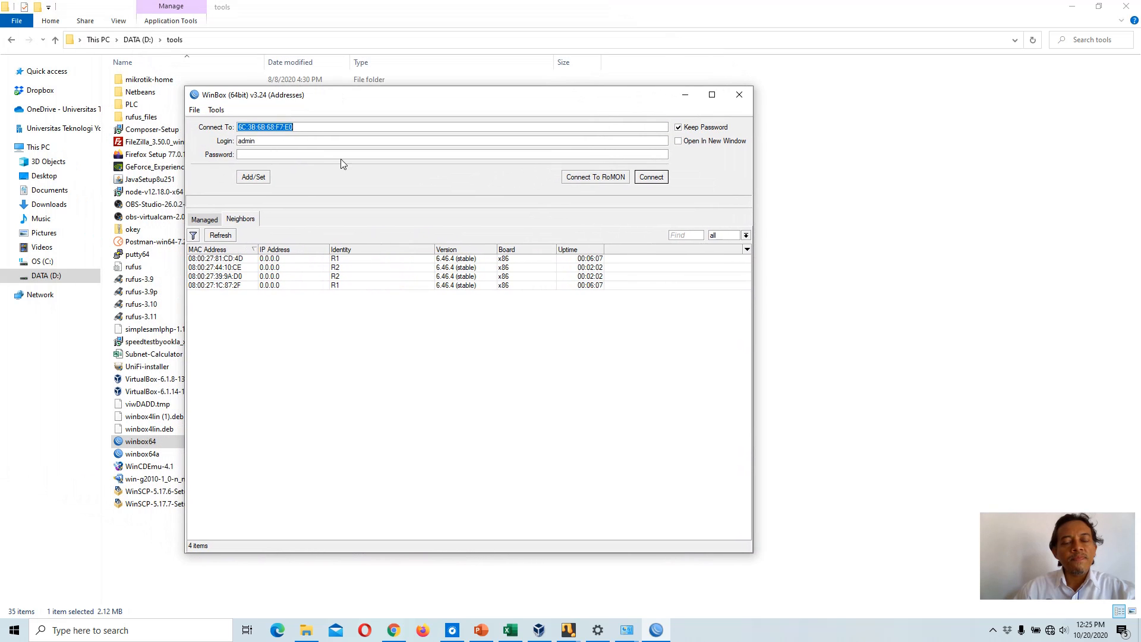
# Step: Connect WinBox to R1 at 08:00:27:81:CD:4D as admin with an empty password and dismiss the welcome notice
pyautogui.click(354, 261)
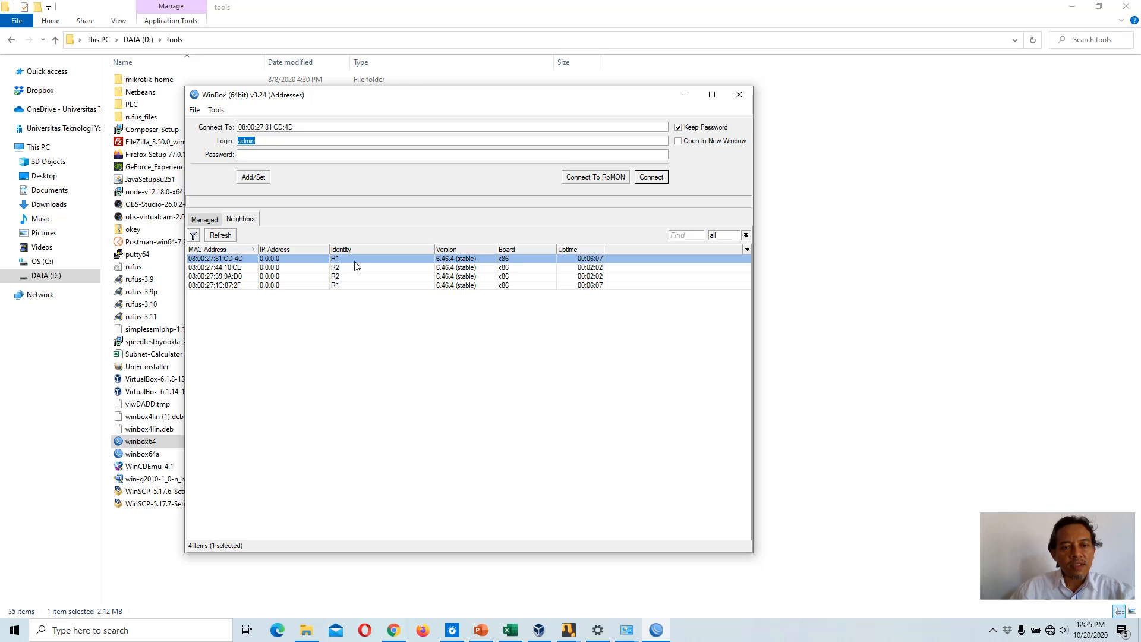
pyautogui.click(344, 285)
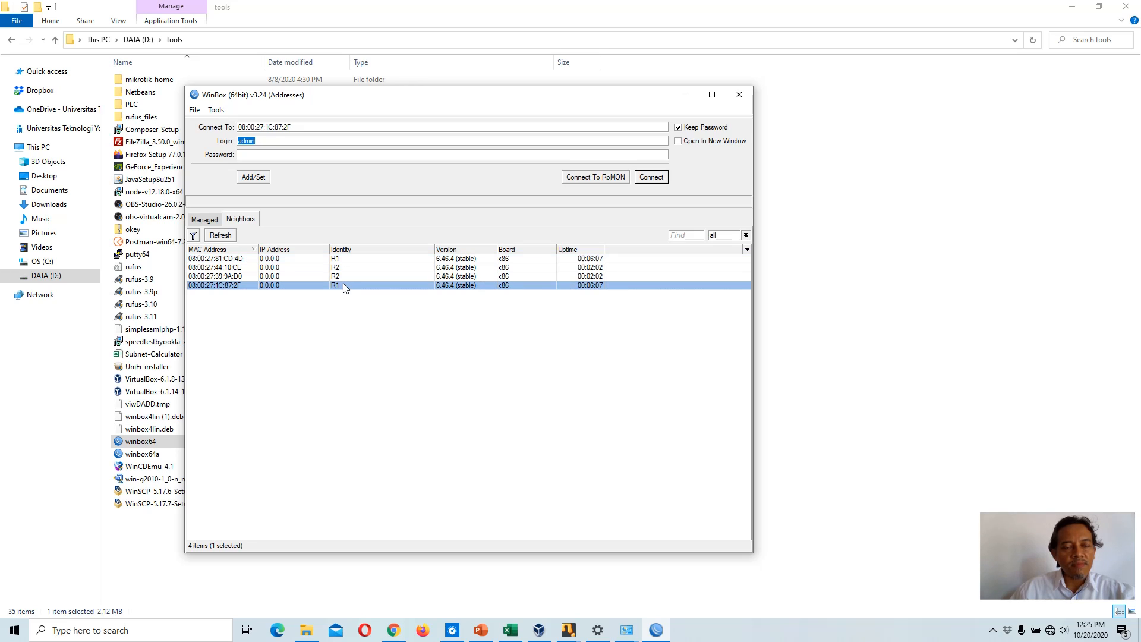
pyautogui.click(350, 259)
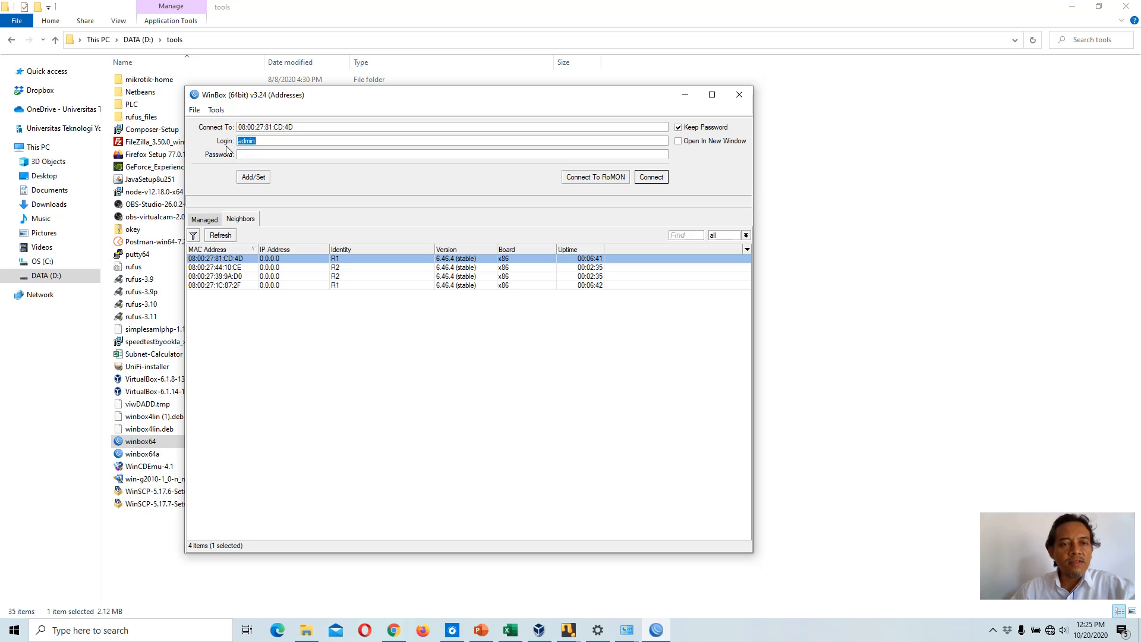
pyautogui.click(269, 154)
pyautogui.click(657, 178)
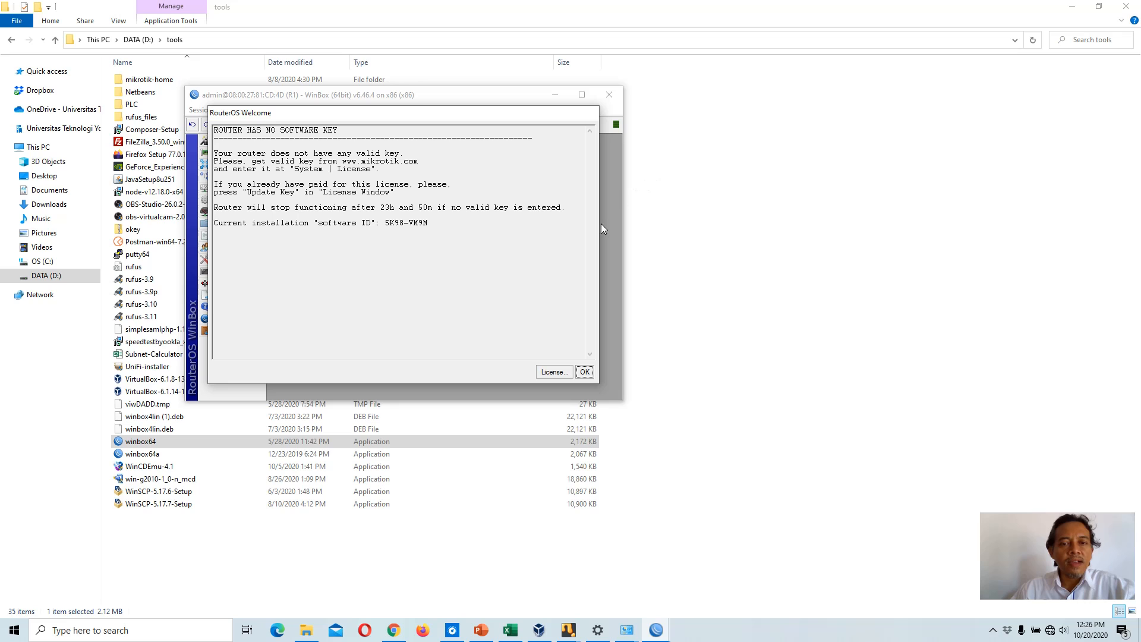
pyautogui.click(585, 373)
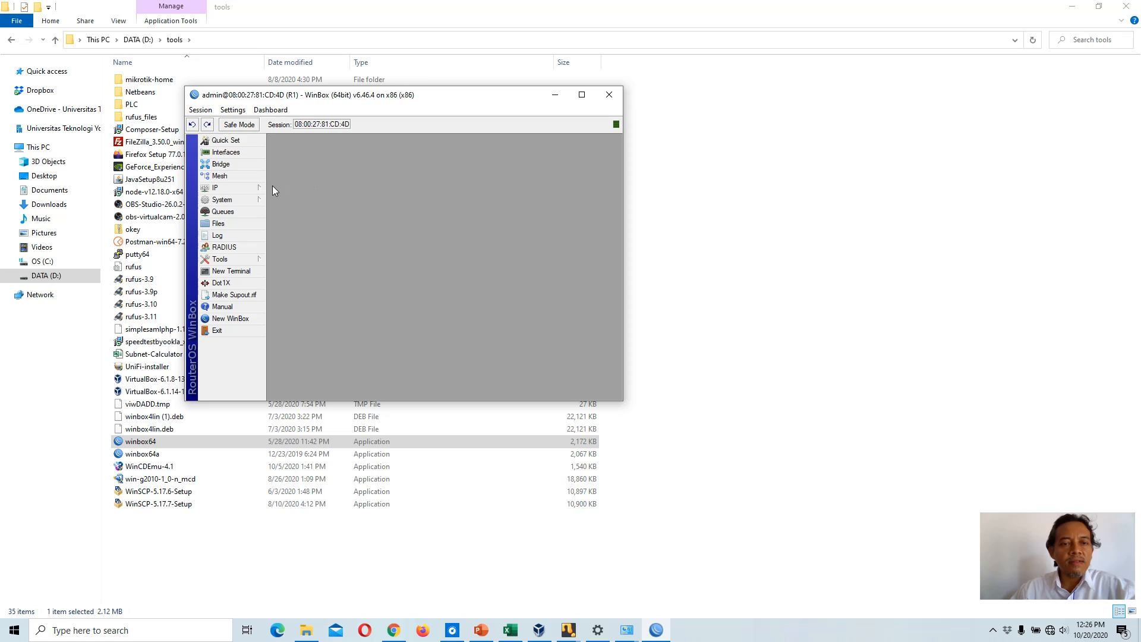
# Step: Open R1's Interfaces list and position the WinBox window over the topology slide
pyautogui.click(246, 152)
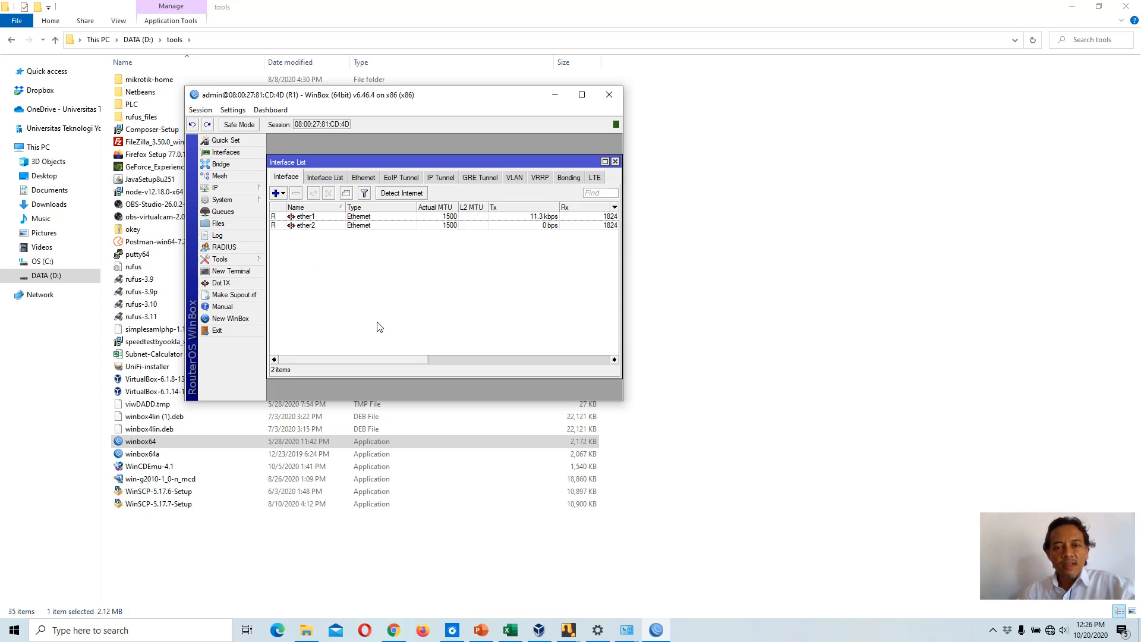
pyautogui.click(483, 634)
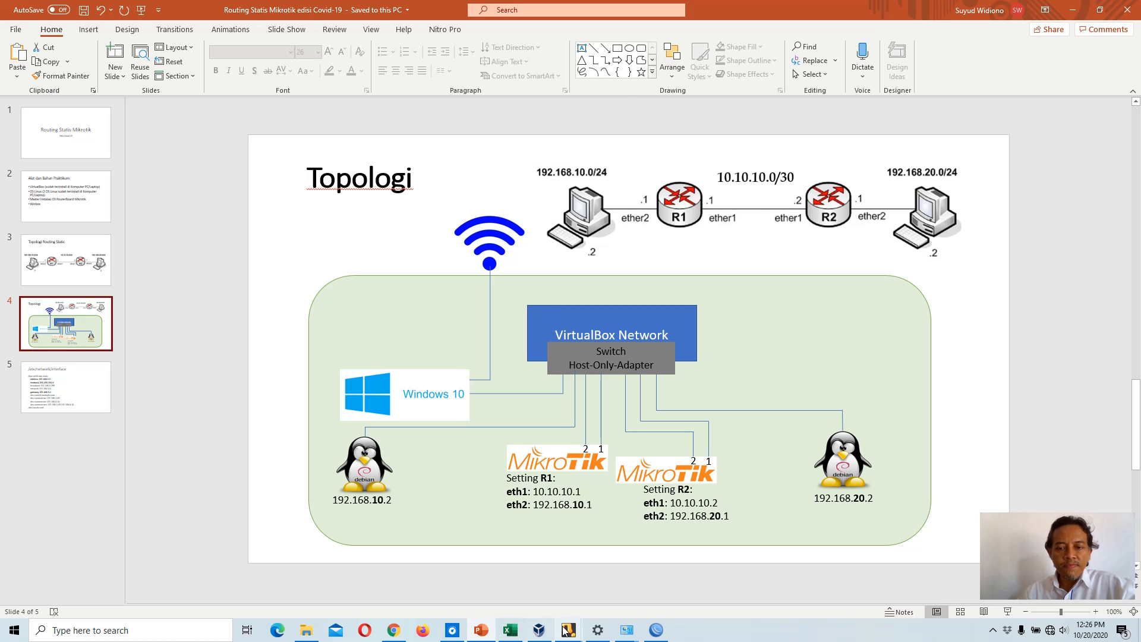
pyautogui.click(655, 631)
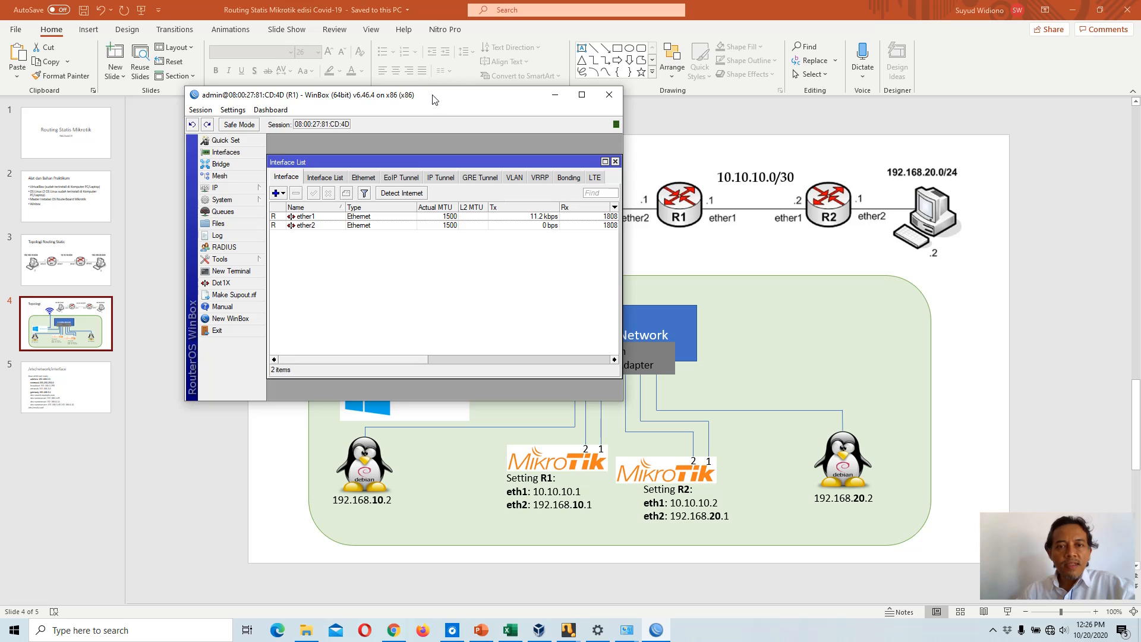
pyautogui.moveTo(435, 99); pyautogui.dragTo(349, 160)
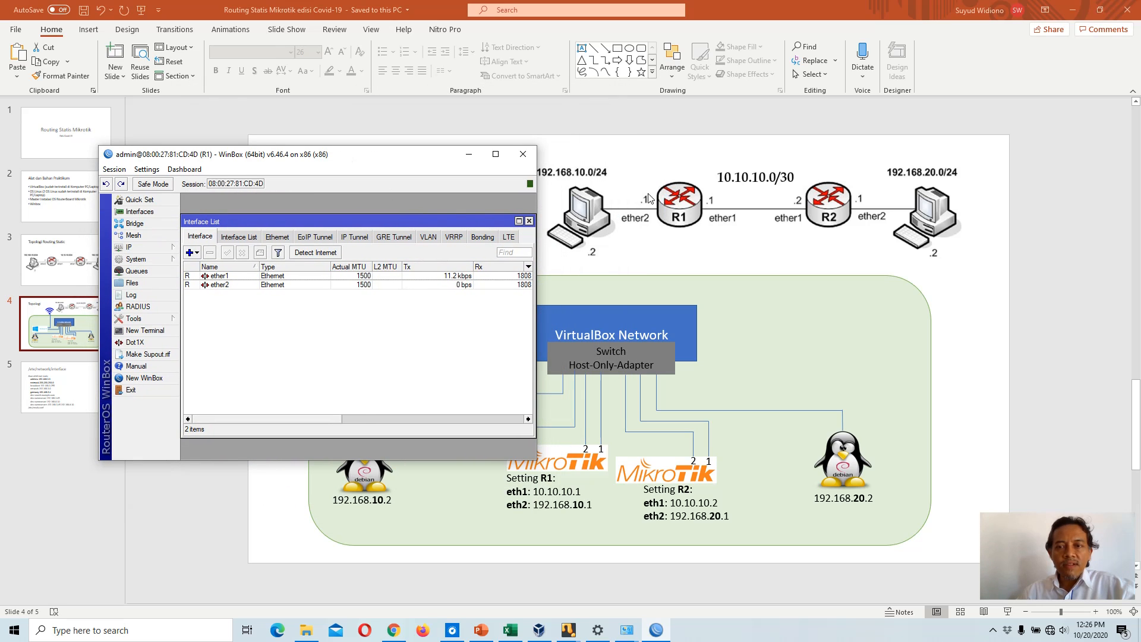
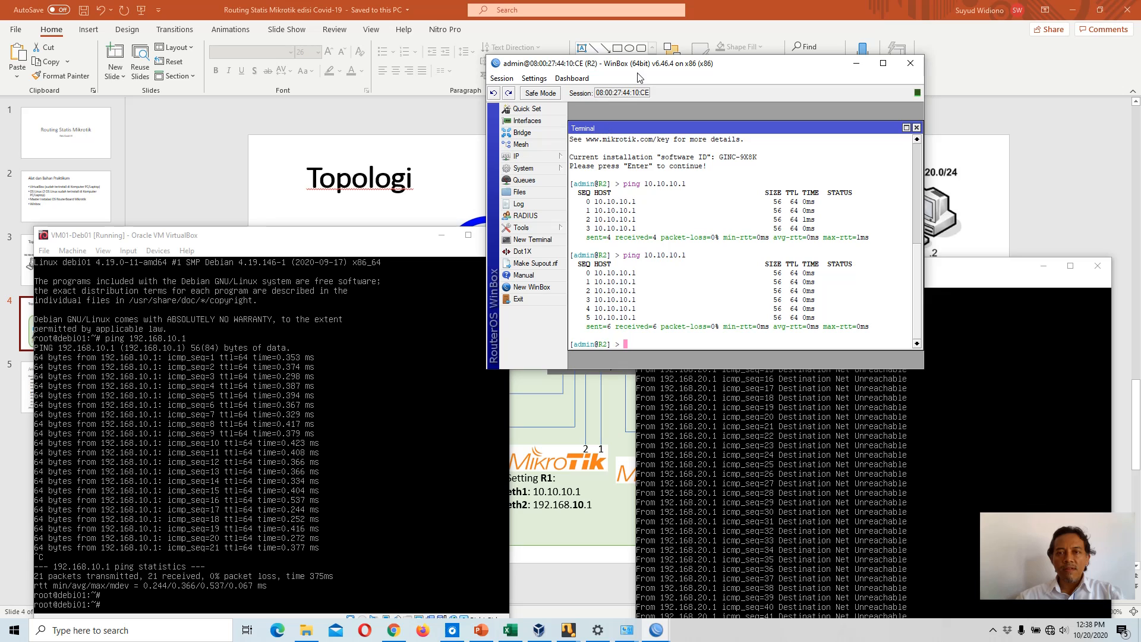
# Step: On R2, create a new static route with destination address 192.168.10.0/24
pyautogui.moveTo(640, 67); pyautogui.dragTo(660, 259)
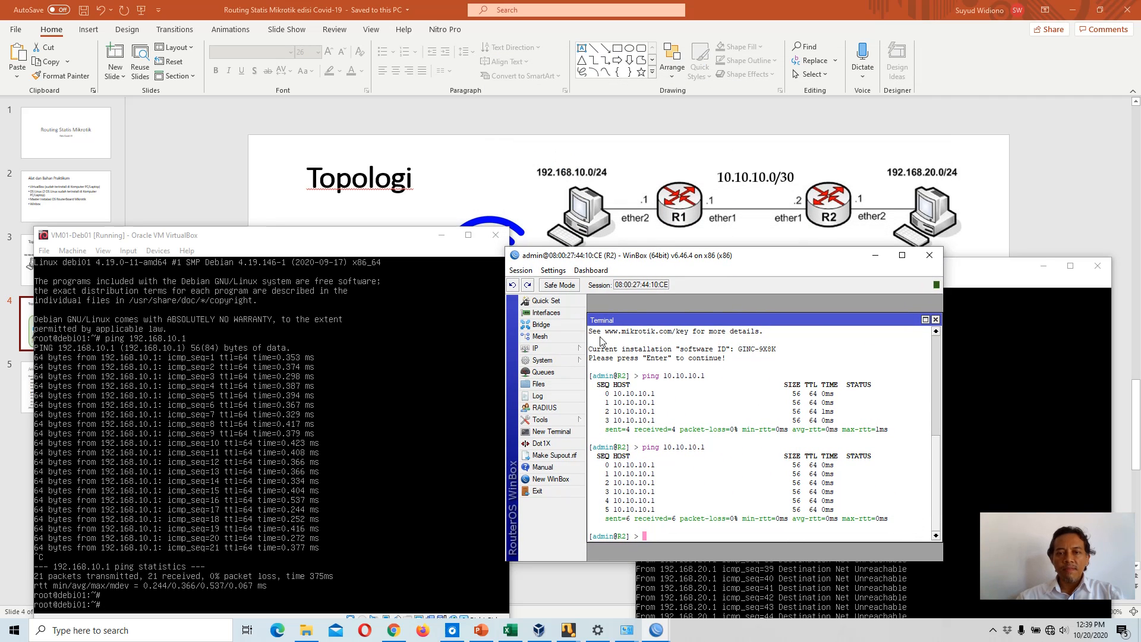
pyautogui.click(570, 348)
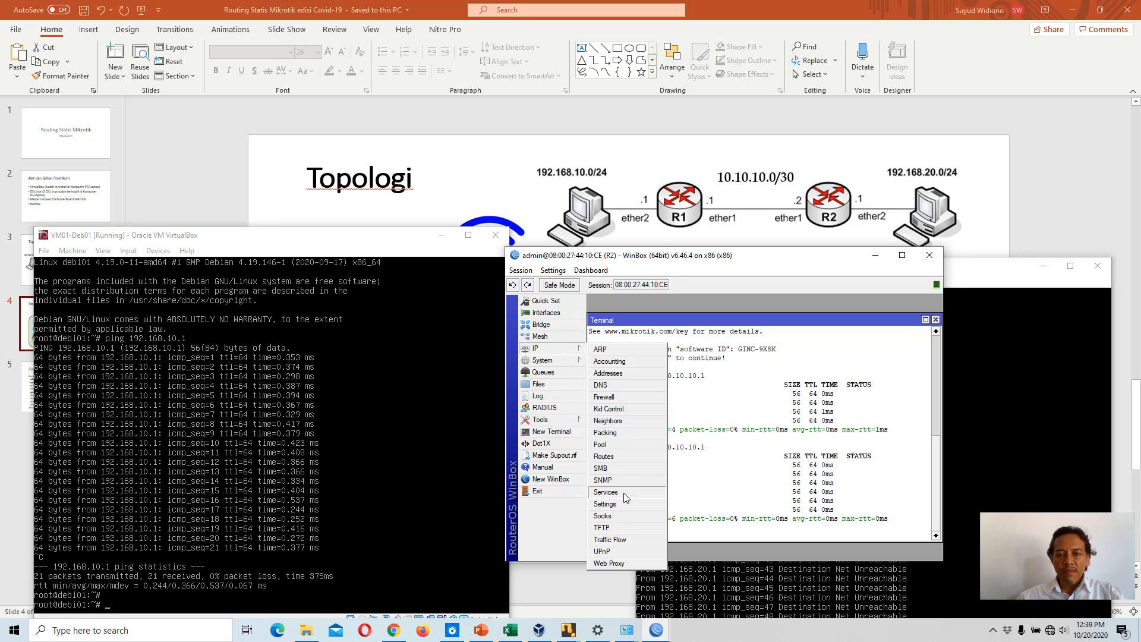
pyautogui.click(603, 456)
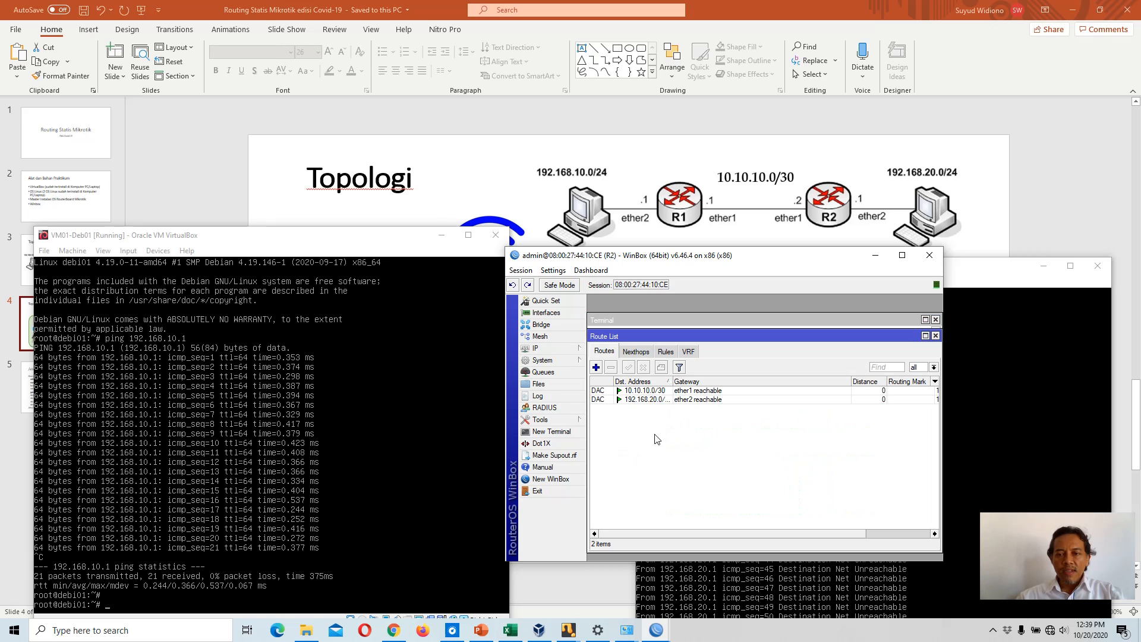
pyautogui.click(596, 367)
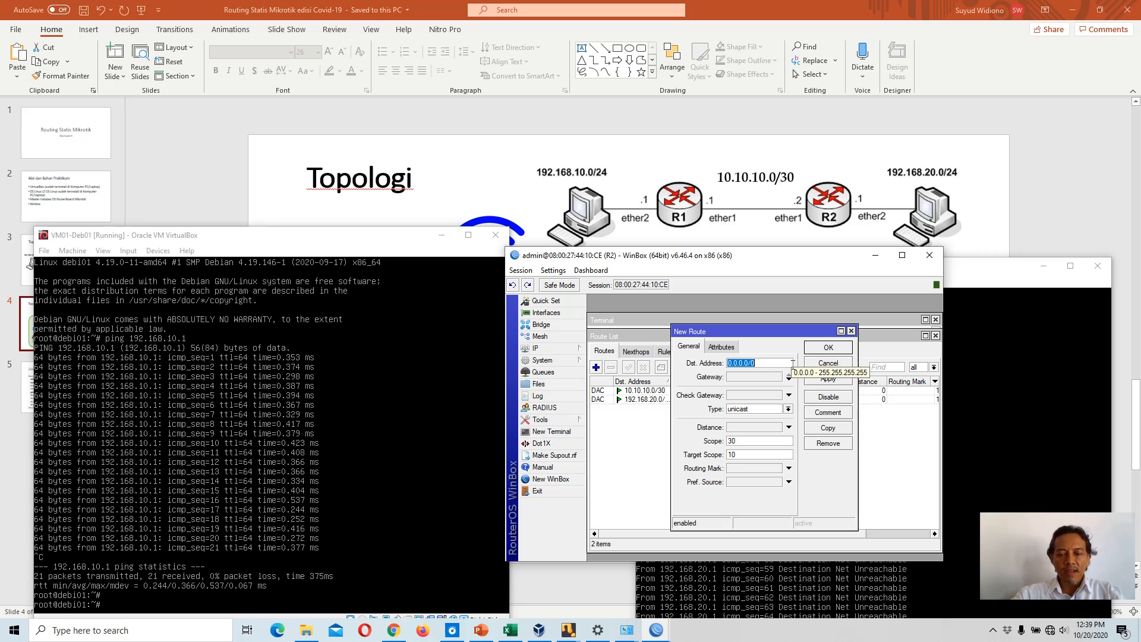
pyautogui.write('1')
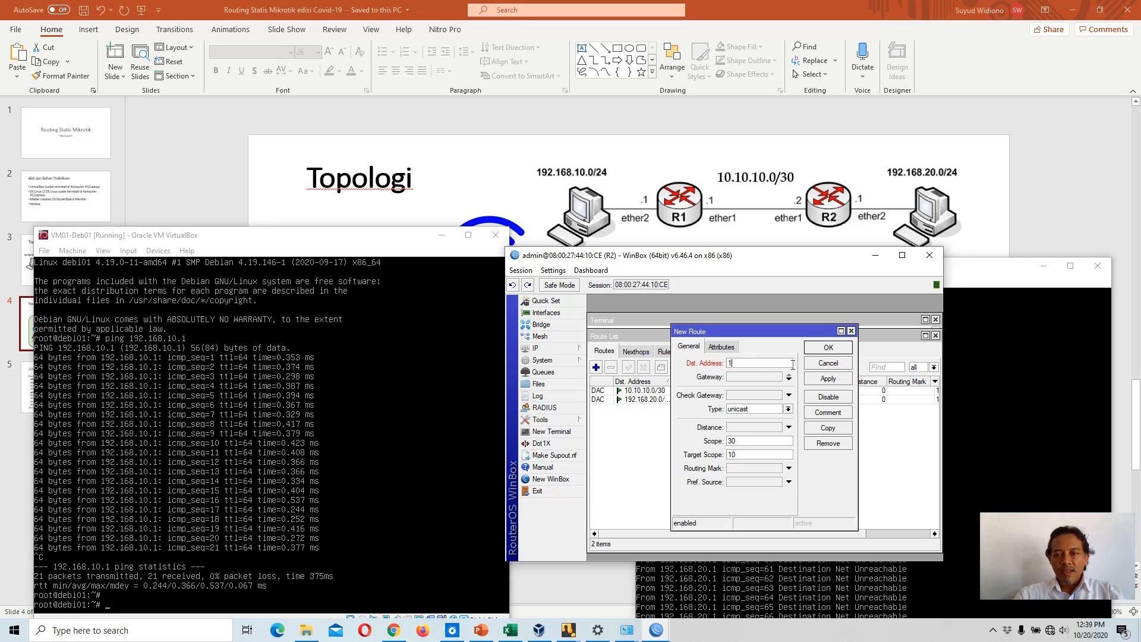
pyautogui.write('92.')
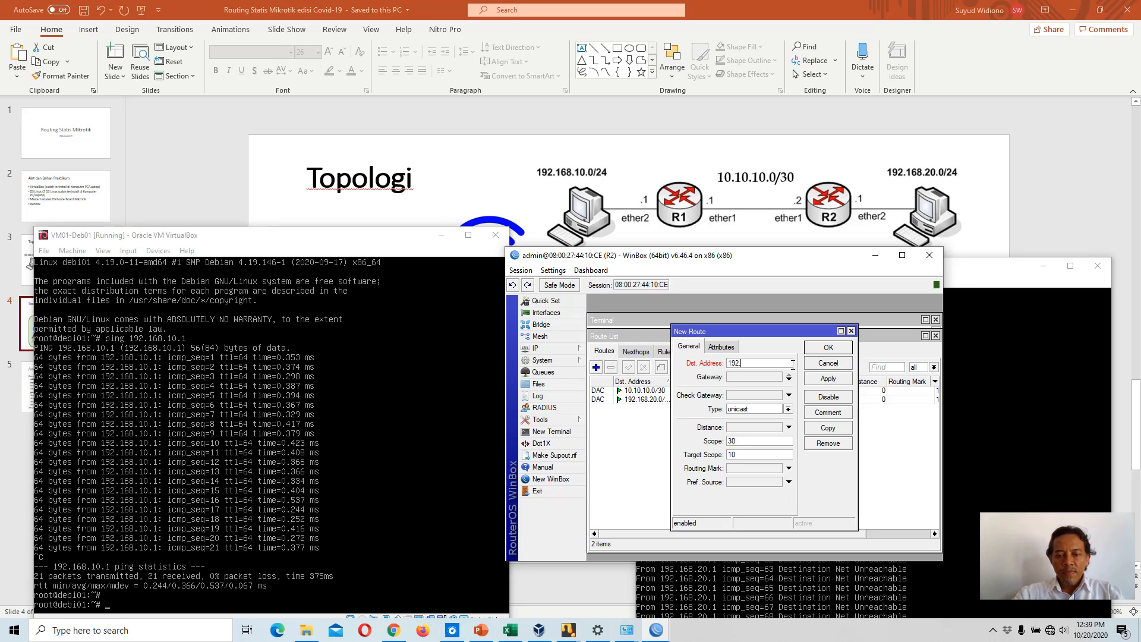
pyautogui.write('168.')
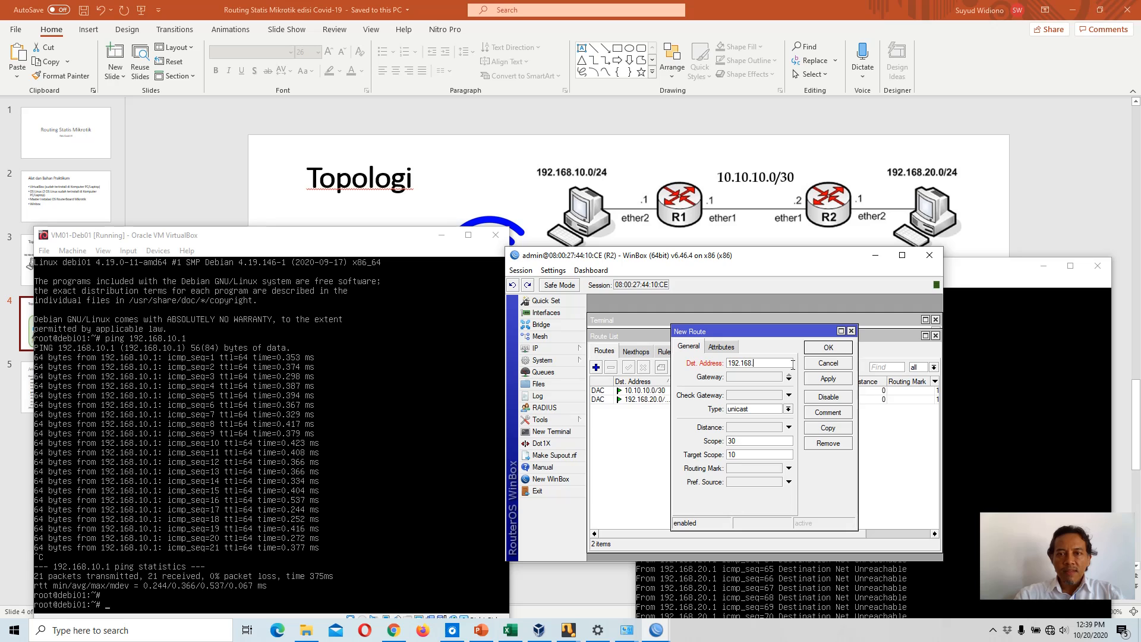
pyautogui.write('10.0/24')
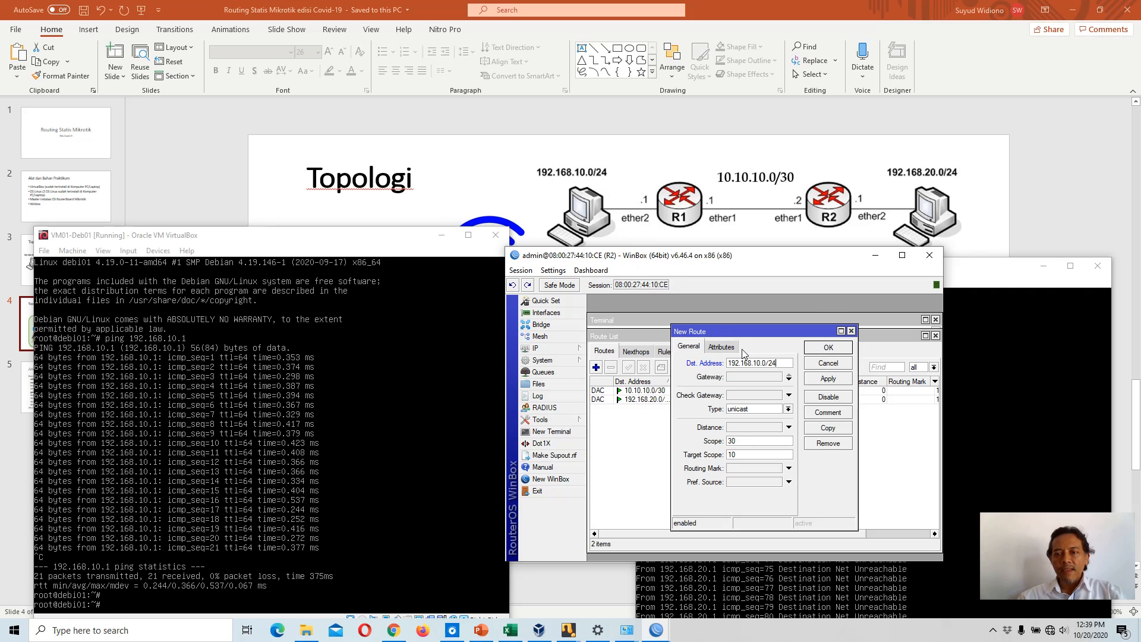
# Step: Set the new route's gateway to 10.10.10.1, apply and save it
pyautogui.click(756, 377)
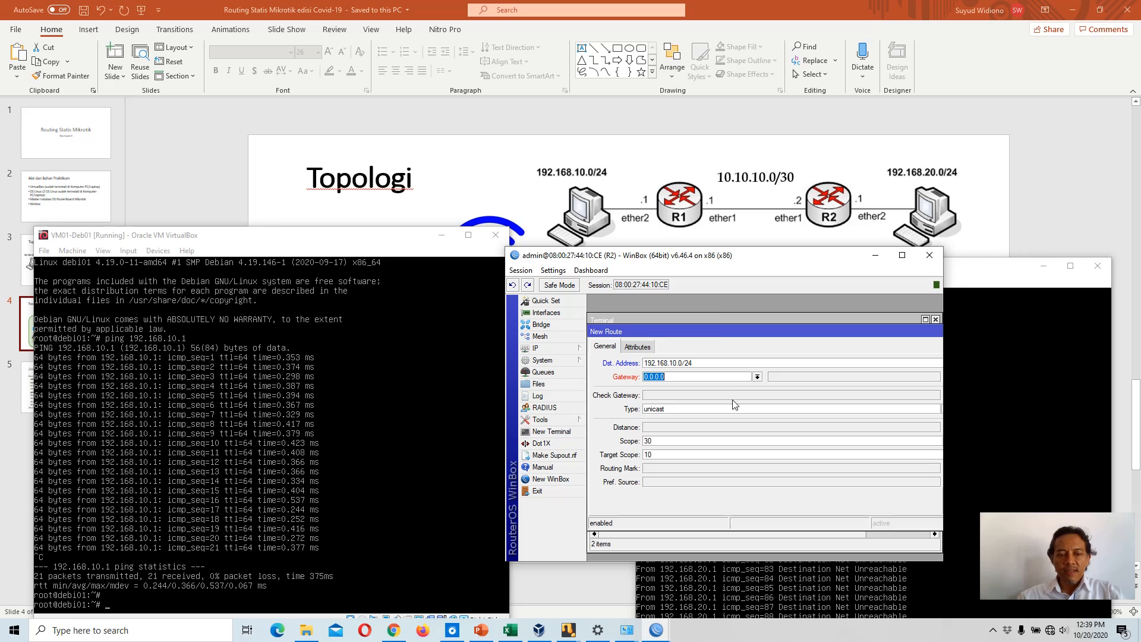
pyautogui.write('10.')
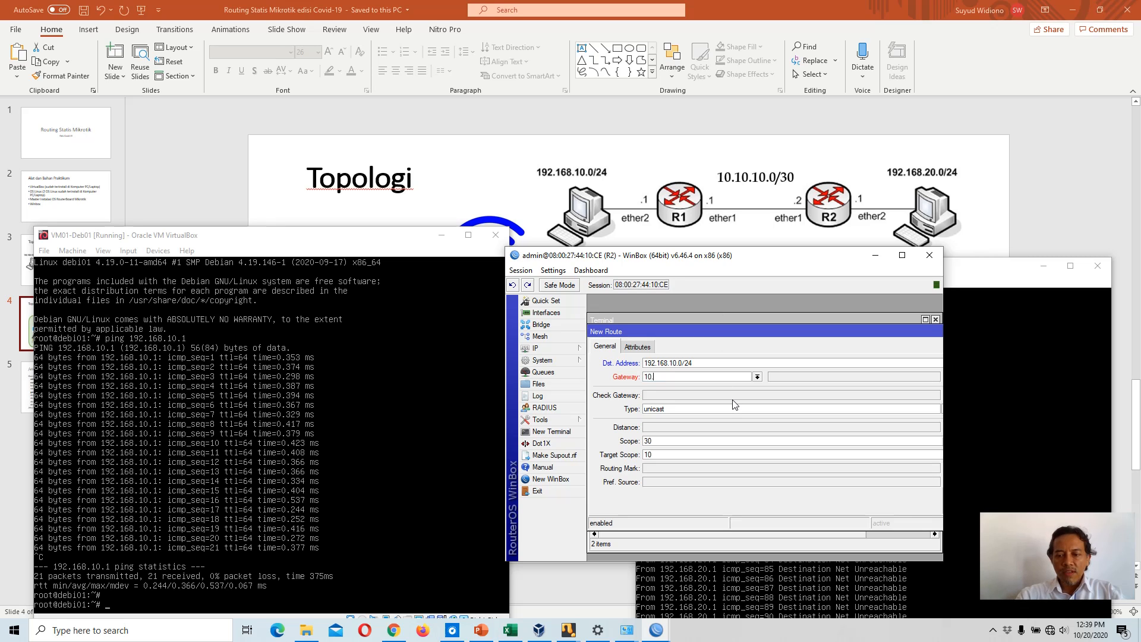
pyautogui.write('10.10.1')
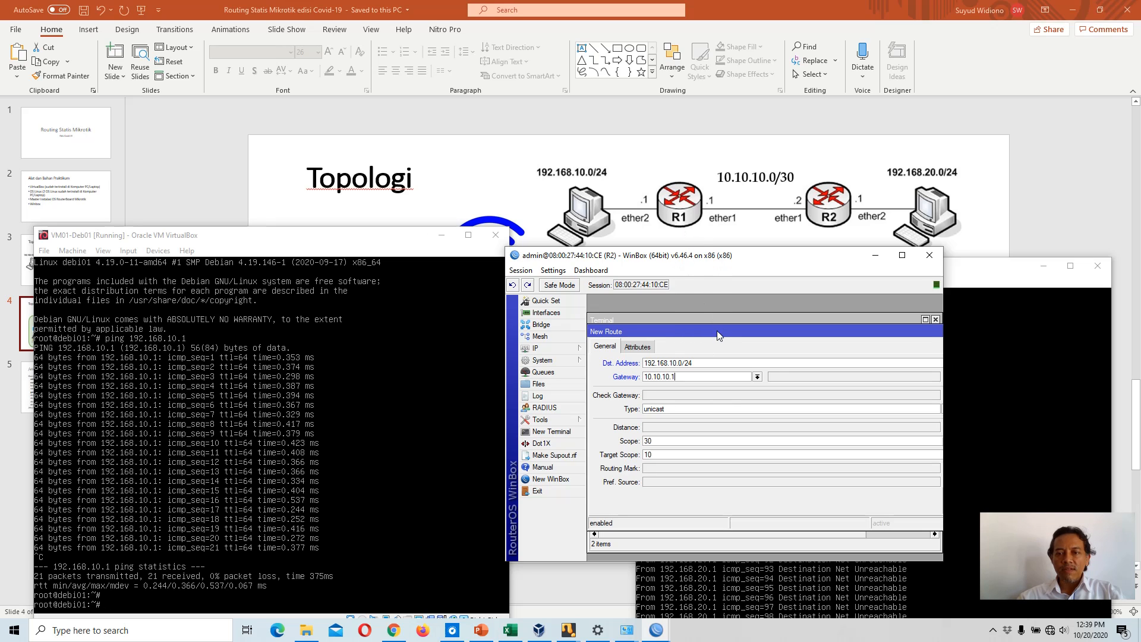
pyautogui.moveTo(716, 330); pyautogui.dragTo(659, 321)
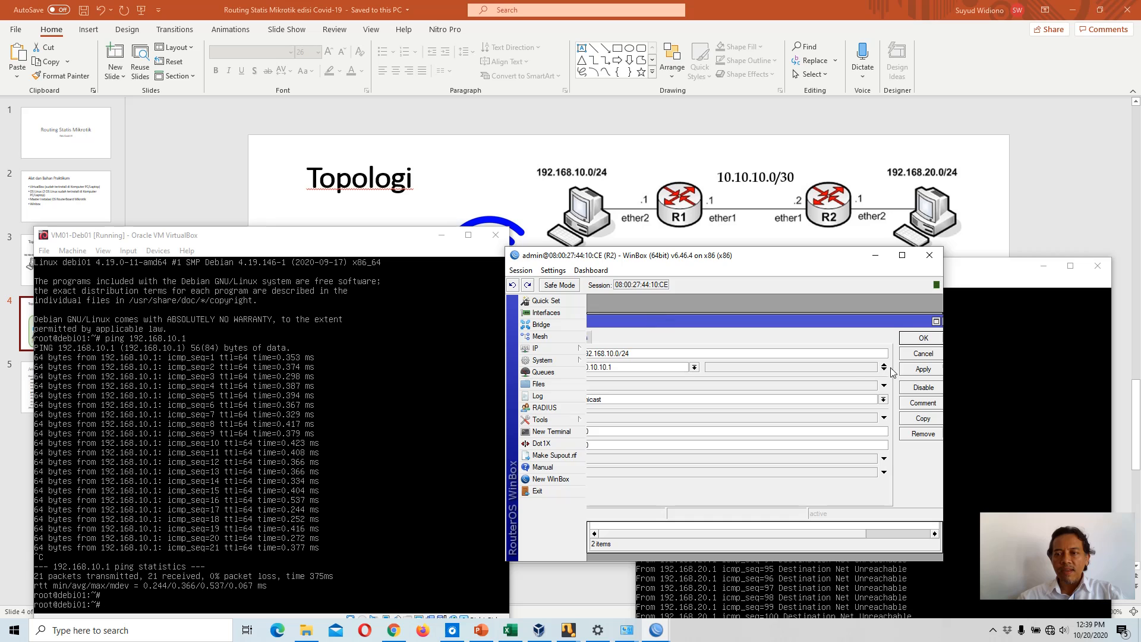
pyautogui.click(921, 369)
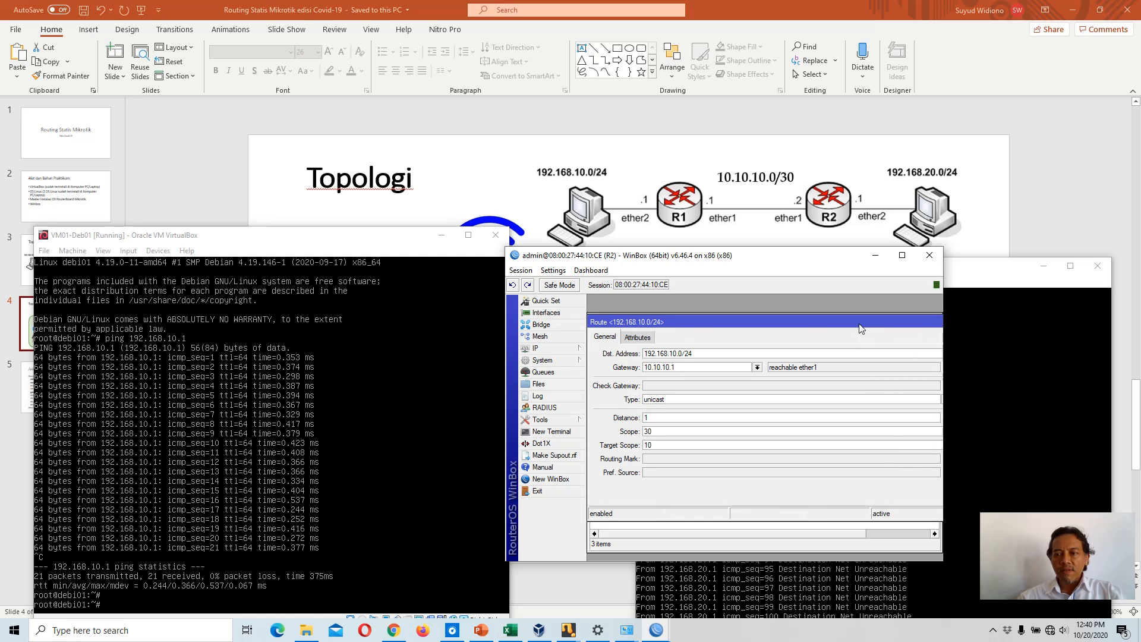
pyautogui.moveTo(859, 324); pyautogui.dragTo(737, 318)
pyautogui.click(861, 337)
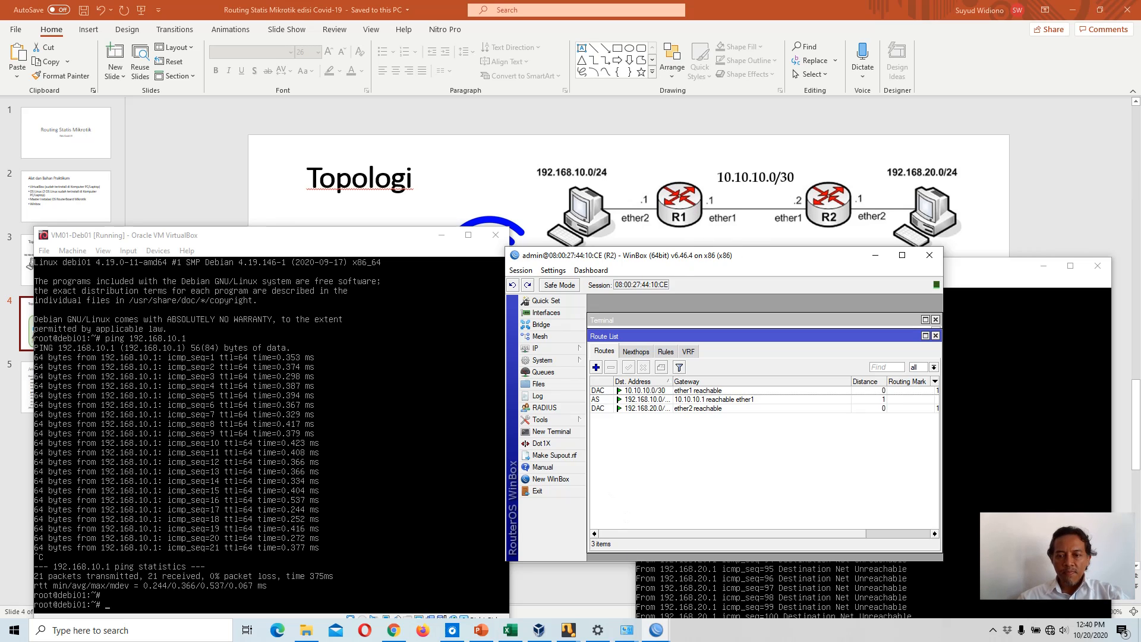
# Step: Switch to R1's WinBox and create a new static route with destination address 192.168.20.0/24
pyautogui.click(656, 632)
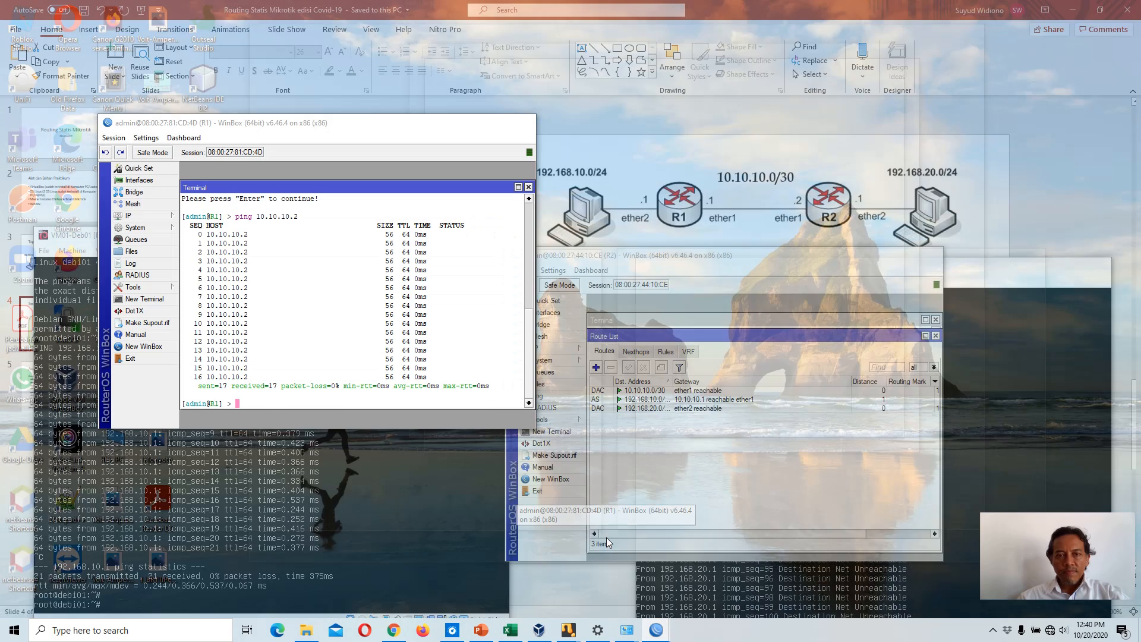
pyautogui.click(608, 542)
pyautogui.moveTo(310, 130); pyautogui.dragTo(331, 154)
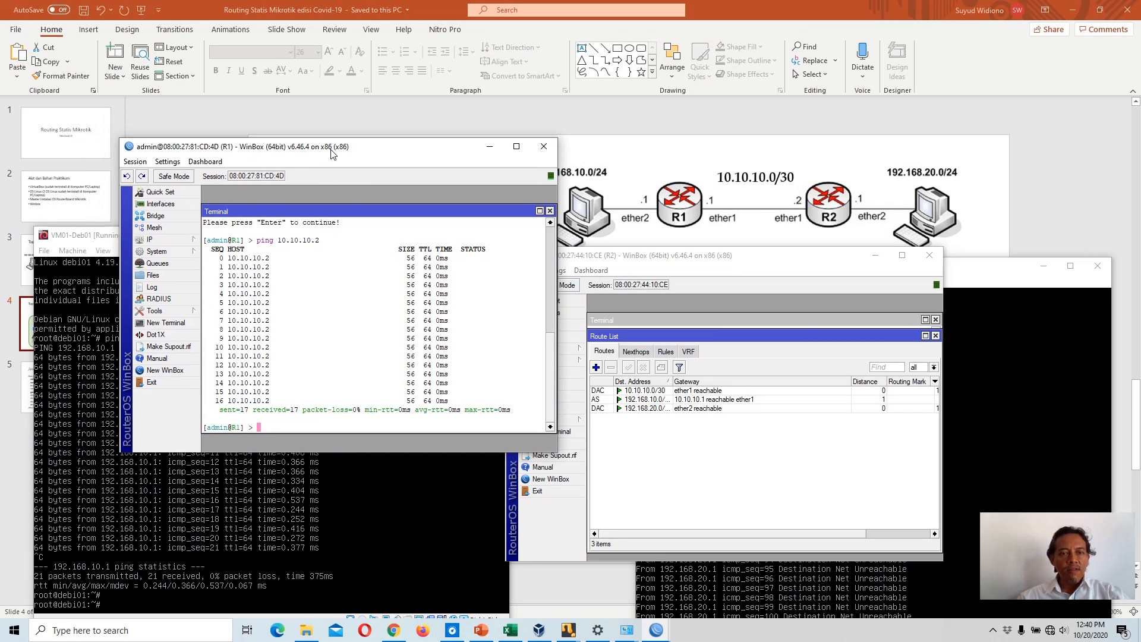
pyautogui.click(183, 242)
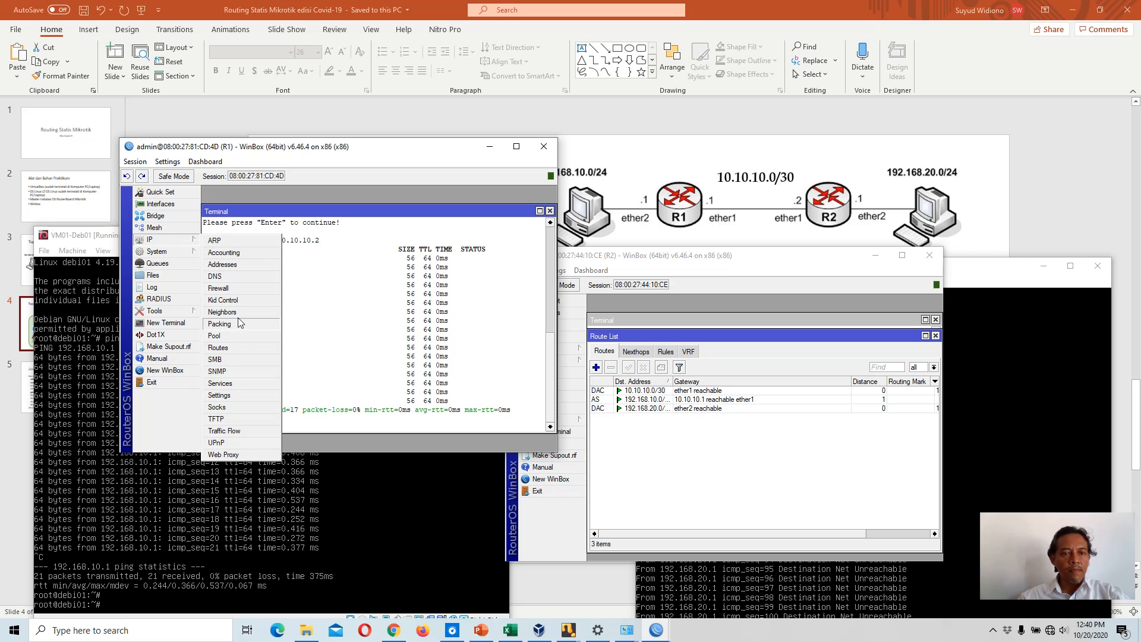
pyautogui.click(239, 348)
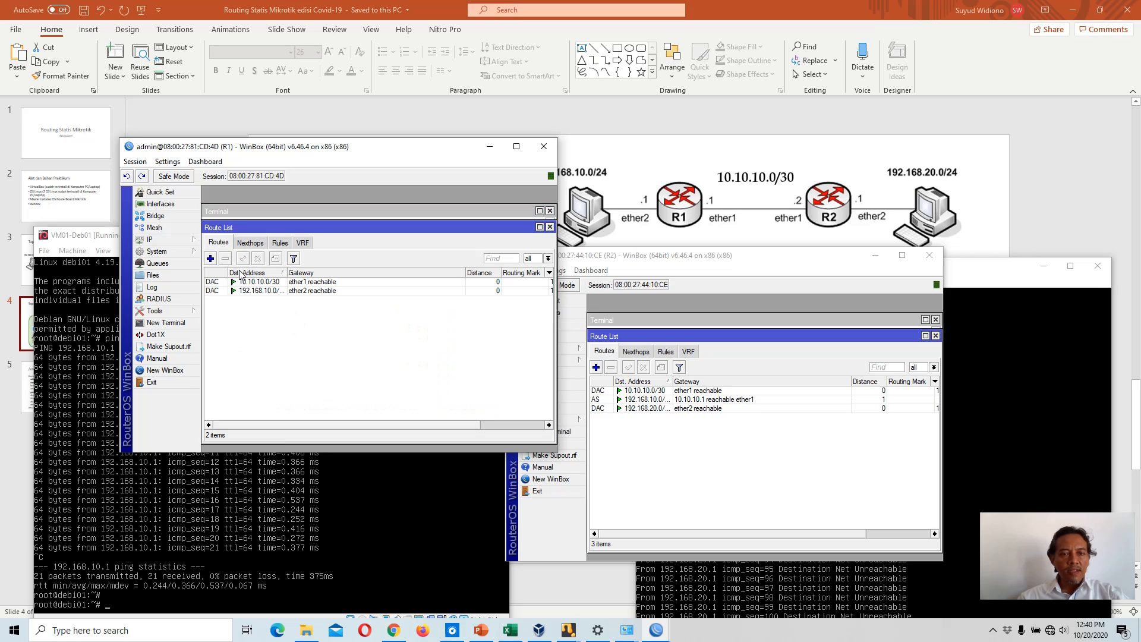
pyautogui.click(210, 259)
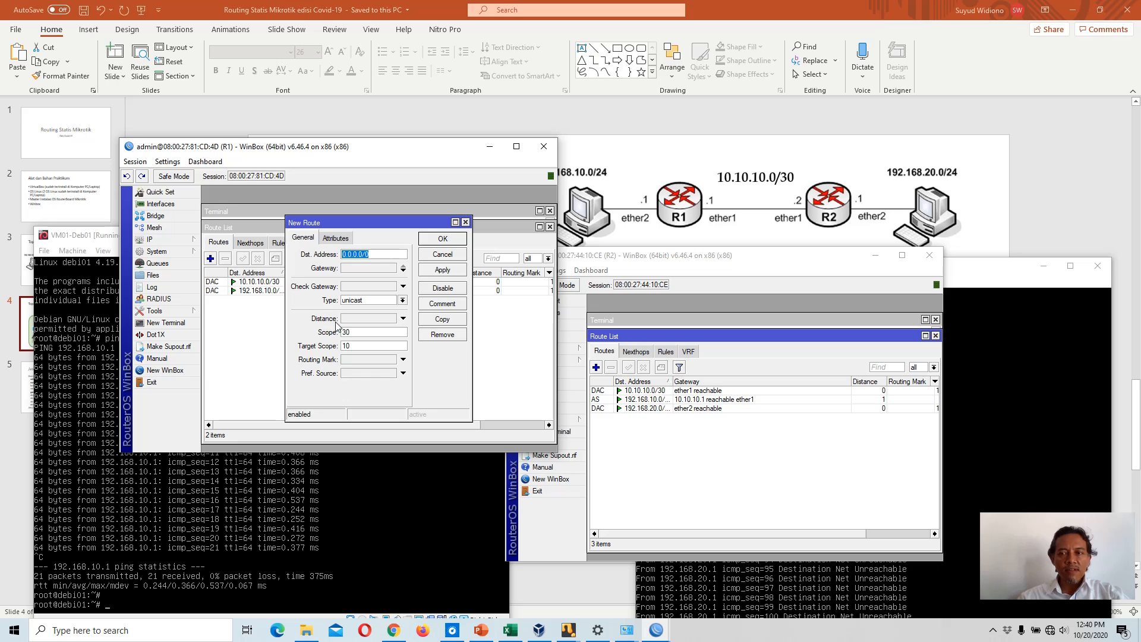
pyautogui.write('19')
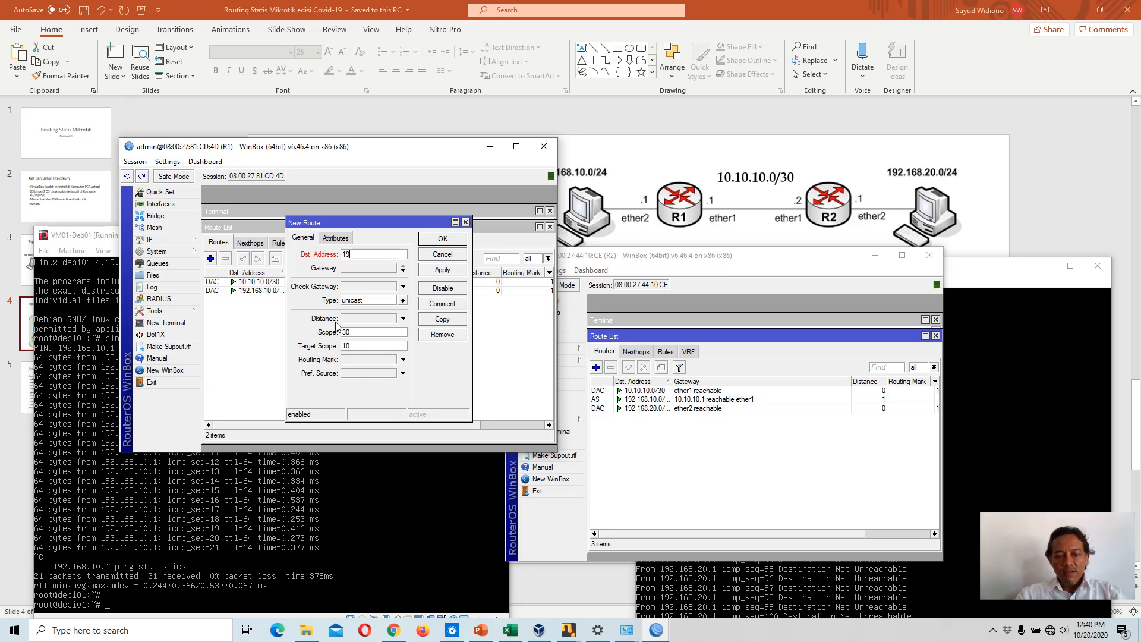
pyautogui.write('2.16')
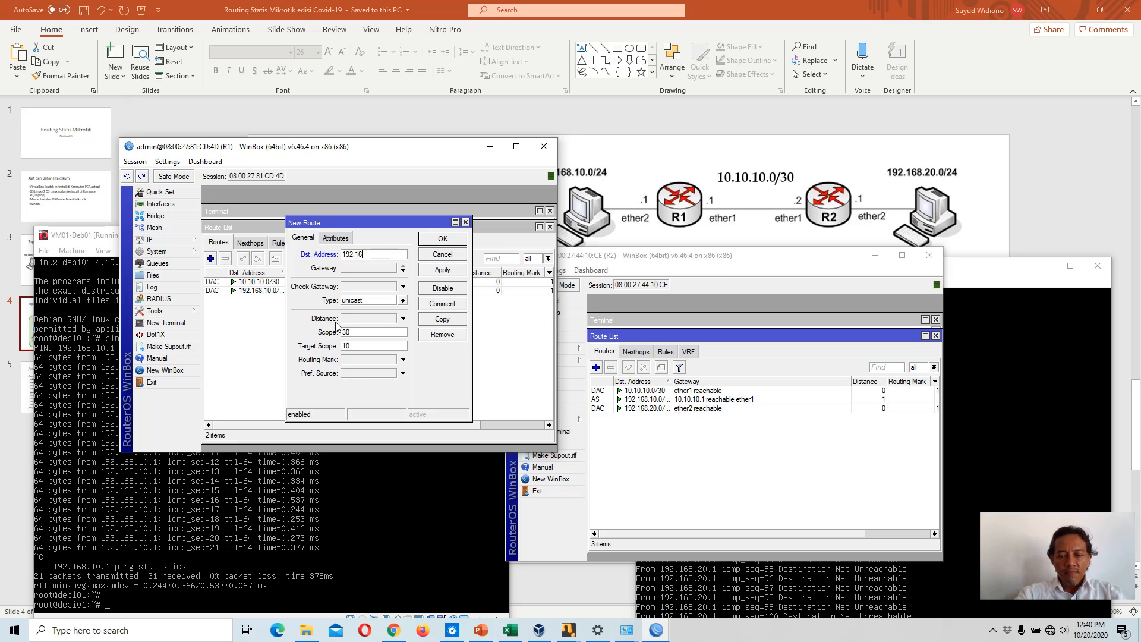
pyautogui.write('8.')
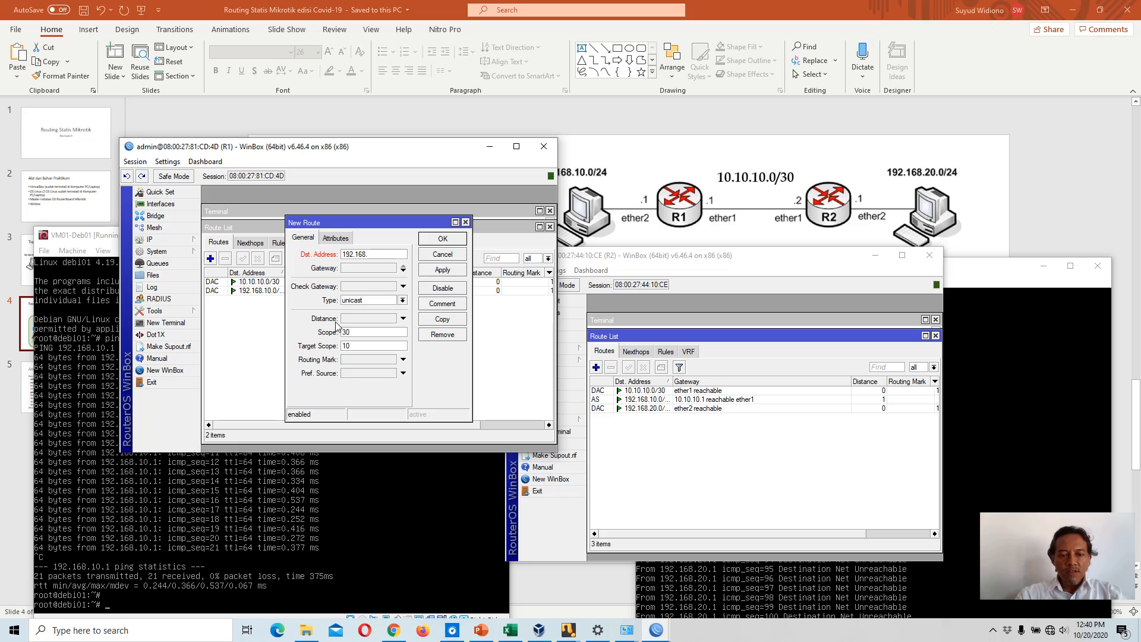
pyautogui.write('20.')
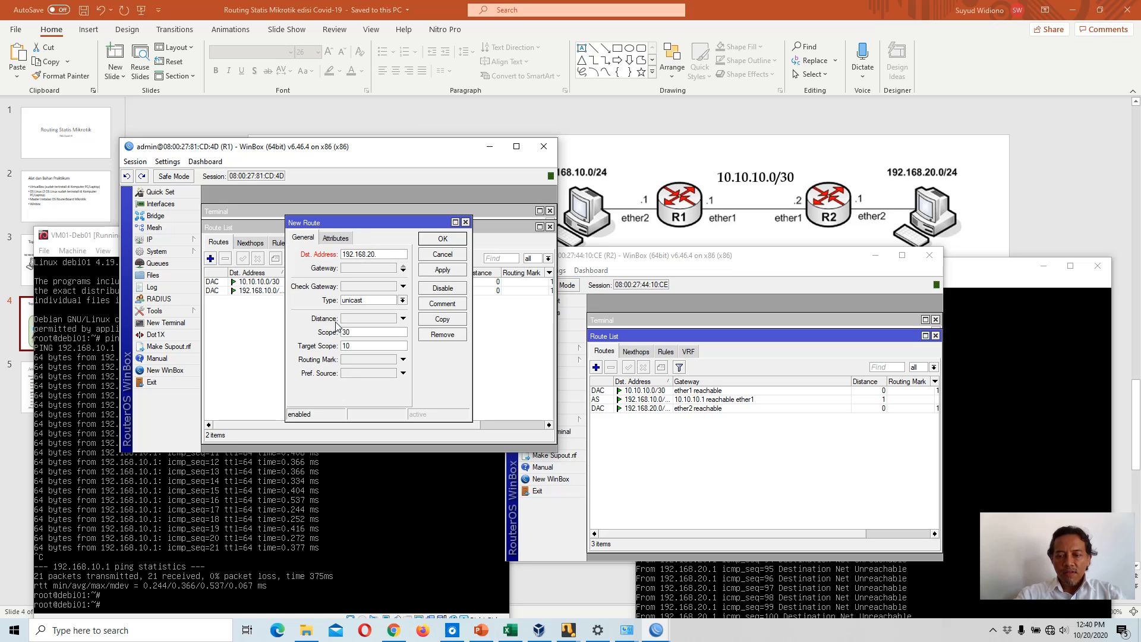
pyautogui.write('0/24')
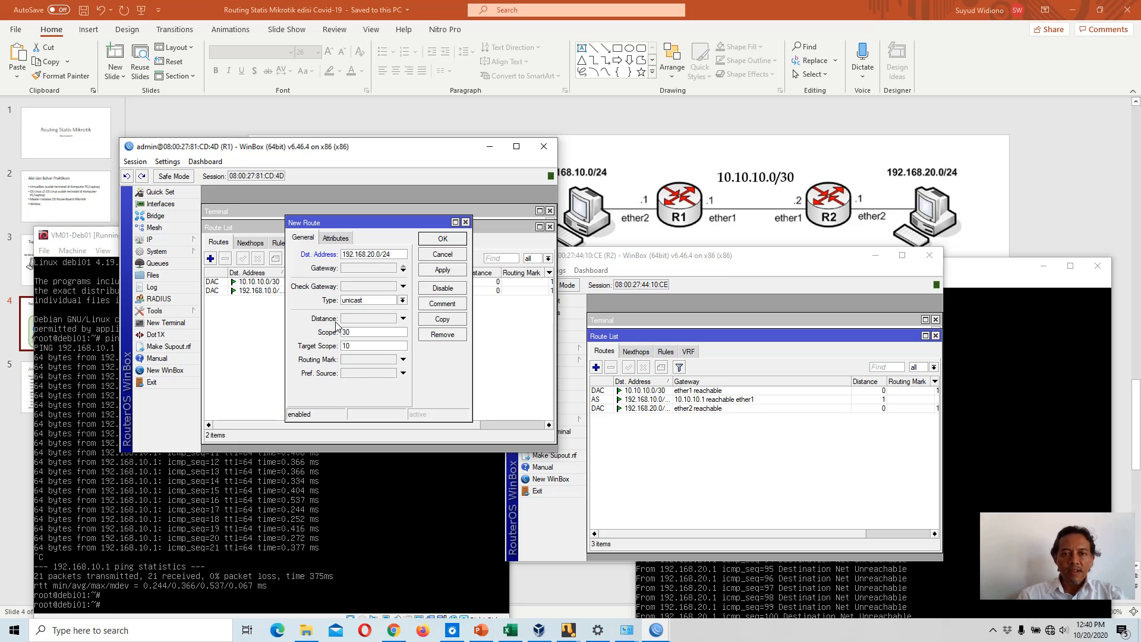
# Step: Set R1's new route gateway to 10.10.10.2, apply and save it
pyautogui.click(371, 269)
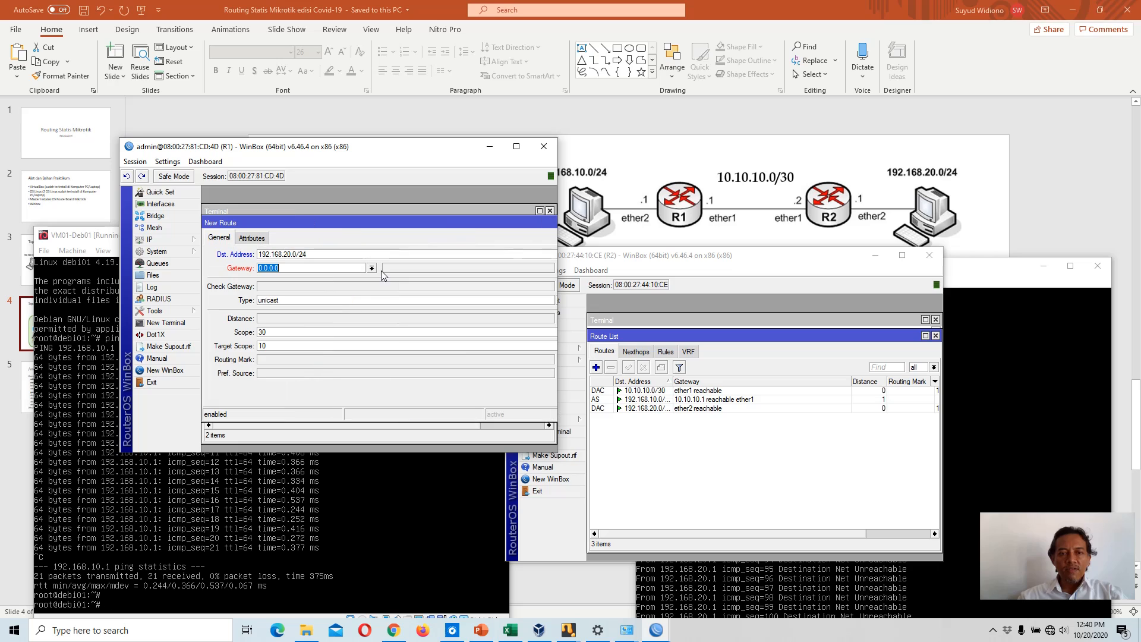
pyautogui.write('1')
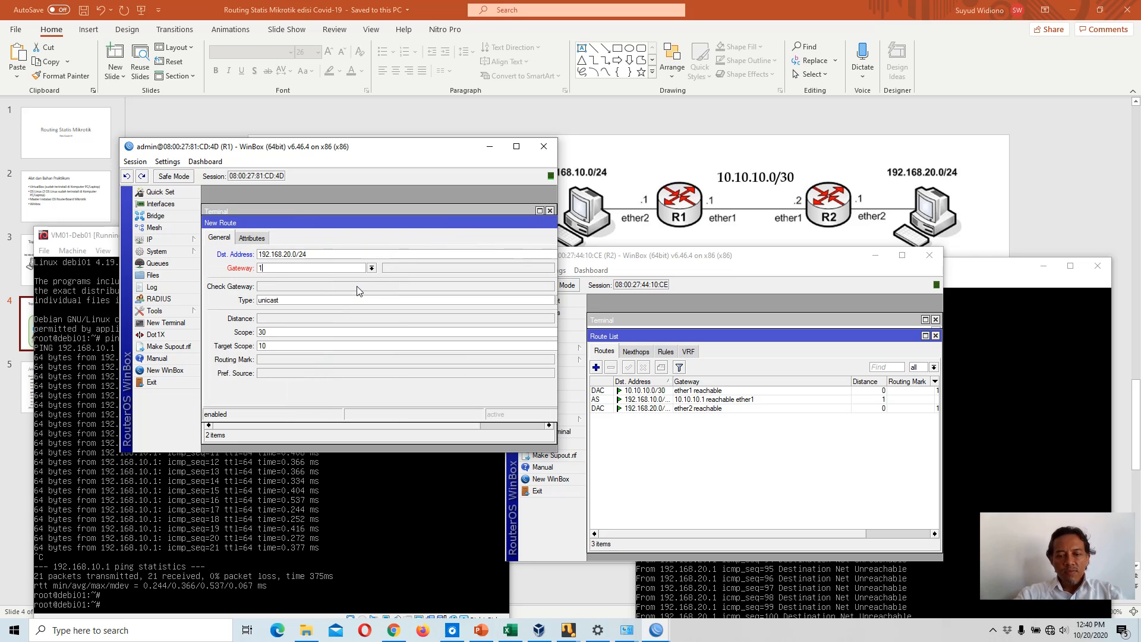
pyautogui.write('0.10')
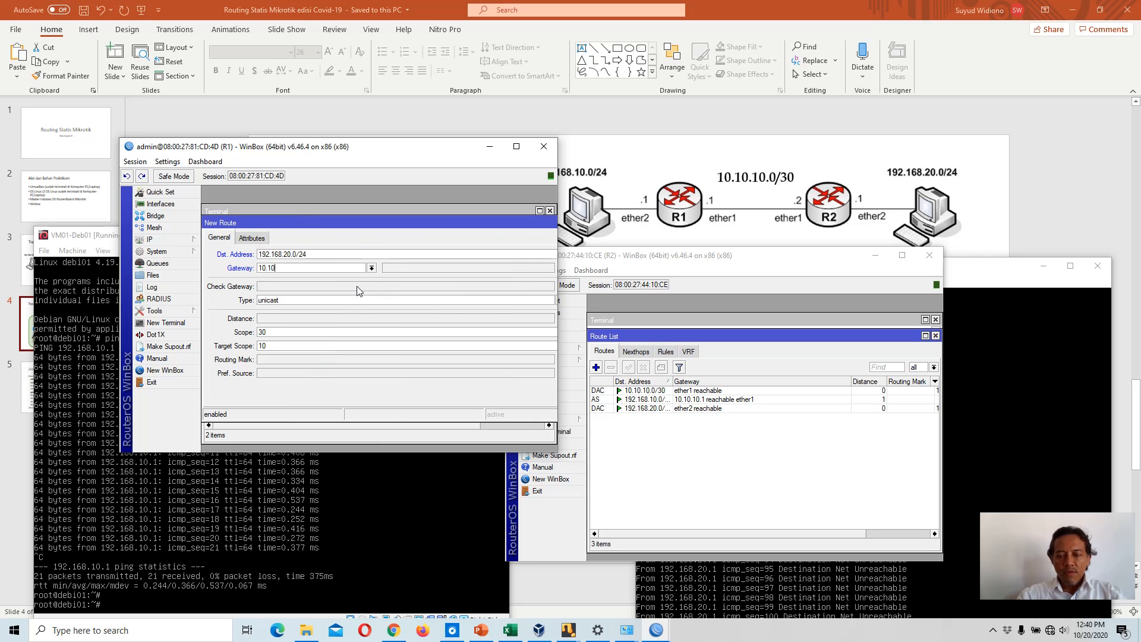
pyautogui.write('.10')
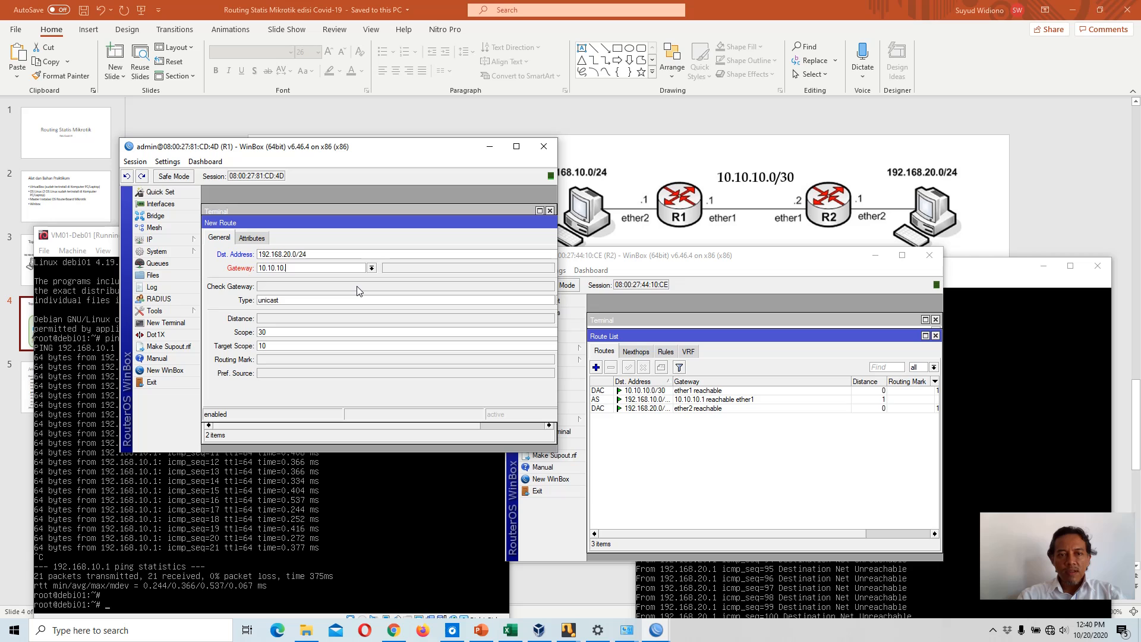
pyautogui.write('.2')
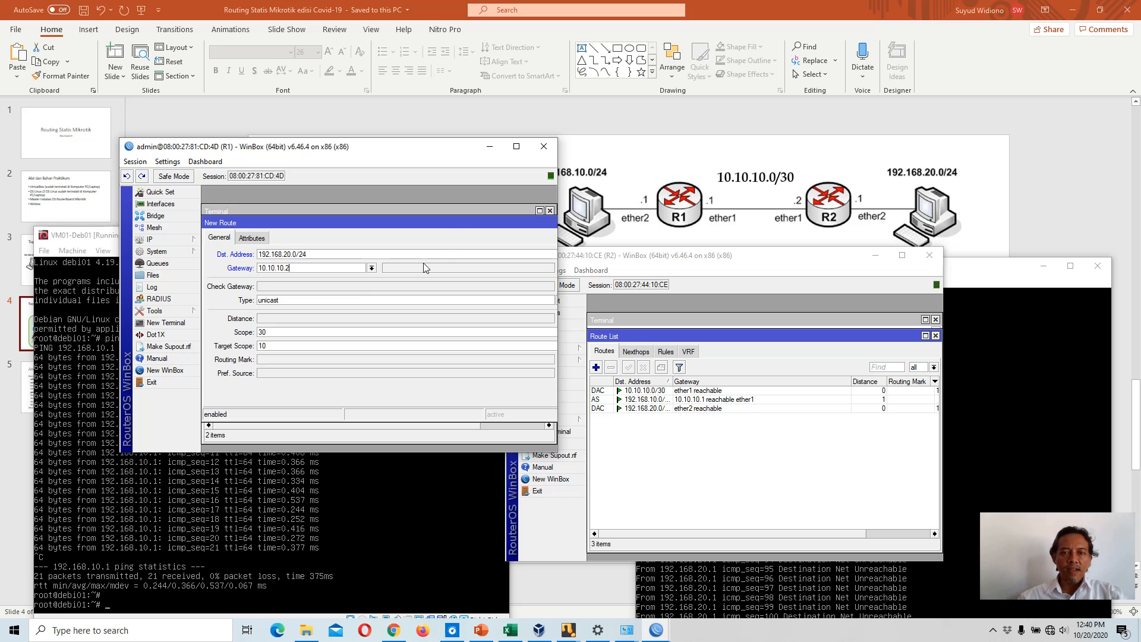
pyautogui.moveTo(456, 228); pyautogui.dragTo(341, 219)
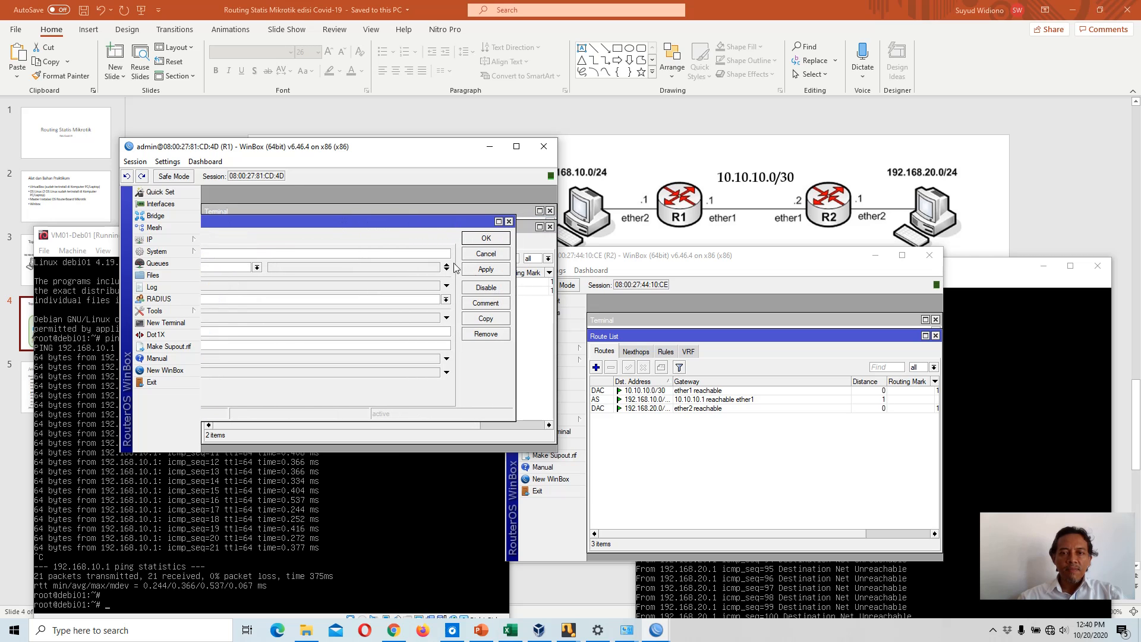
pyautogui.click(486, 270)
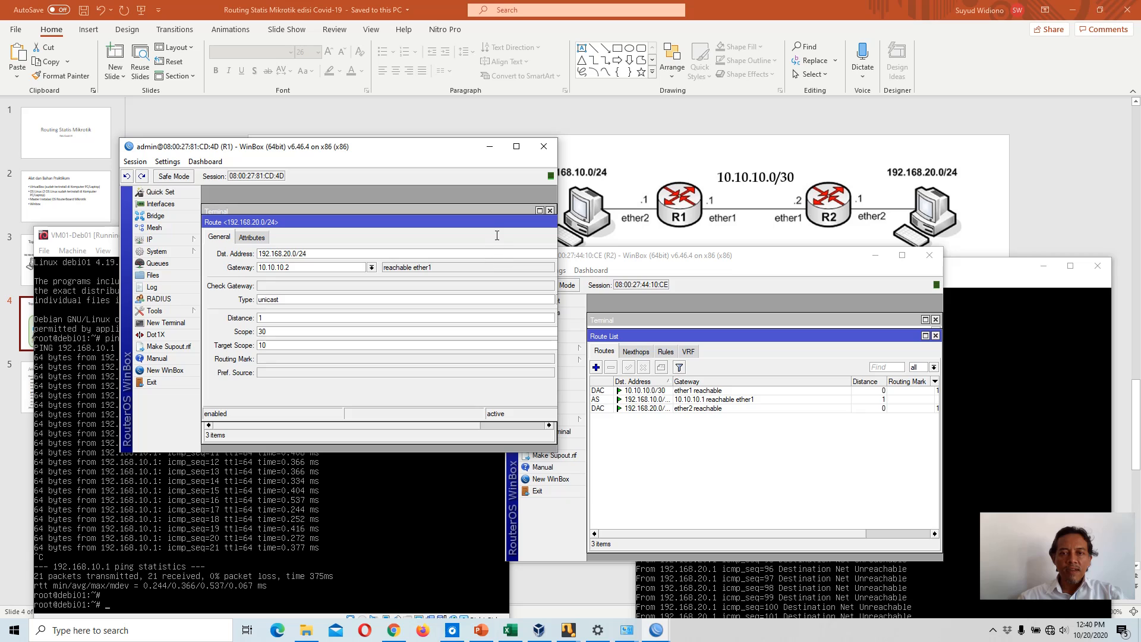
pyautogui.moveTo(486, 225); pyautogui.dragTo(412, 224)
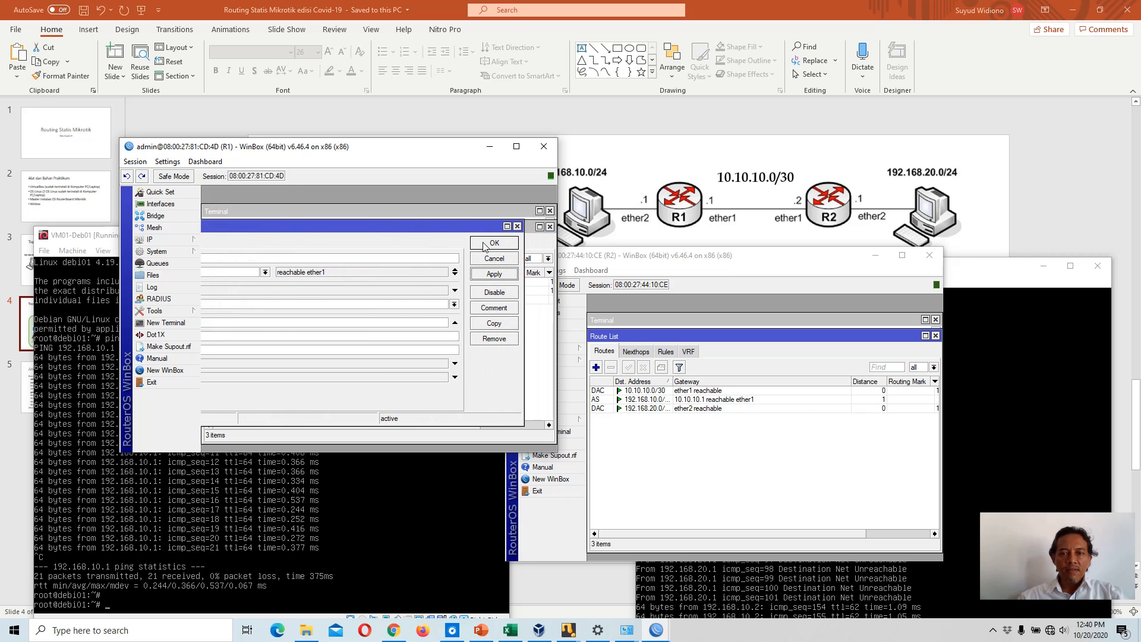
pyautogui.click(485, 244)
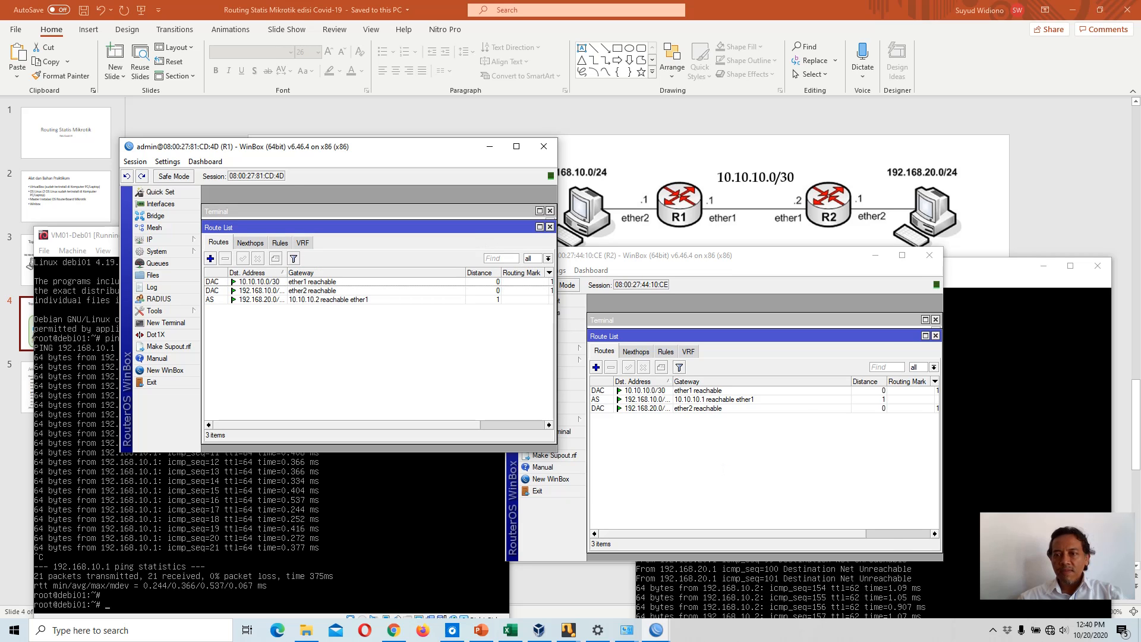
# Step: Bring both Debian VM windows forward to check their ping output
pyautogui.click(954, 270)
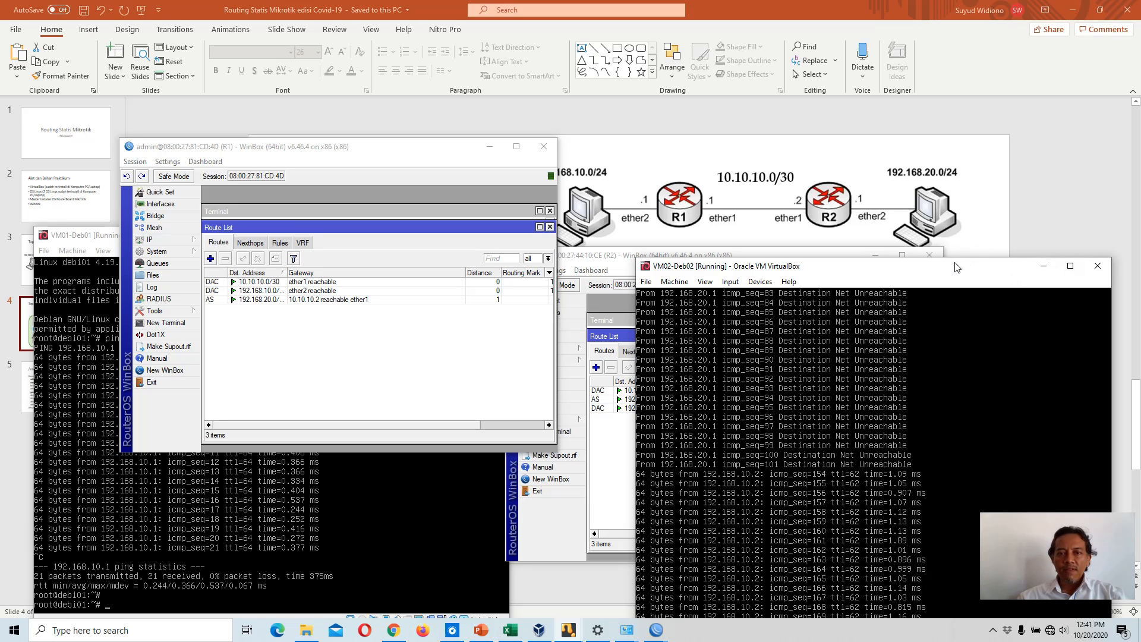
pyautogui.click(94, 238)
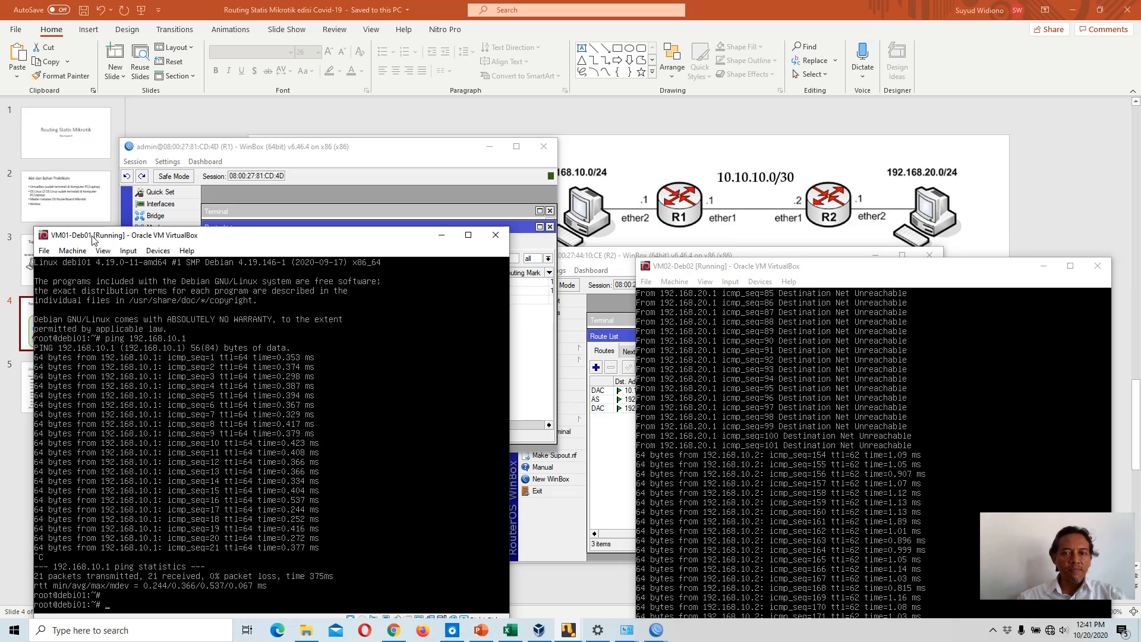
# Step: Ping 192.168.20.2 from the first Debian VM to test the route to the other network
pyautogui.write('pin')
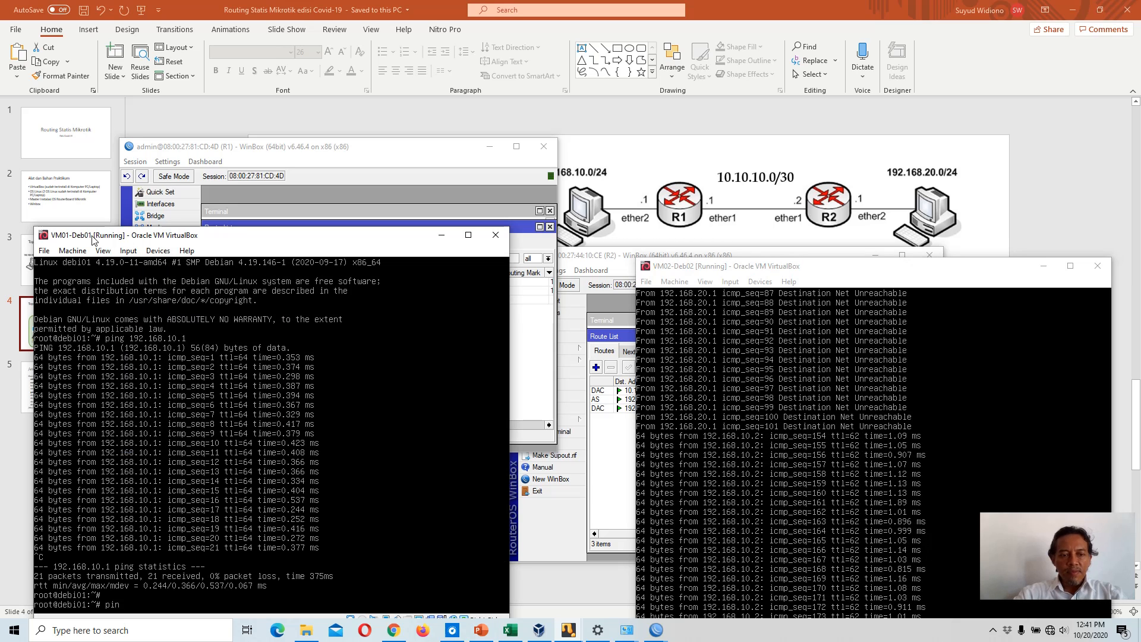
pyautogui.write('g 192')
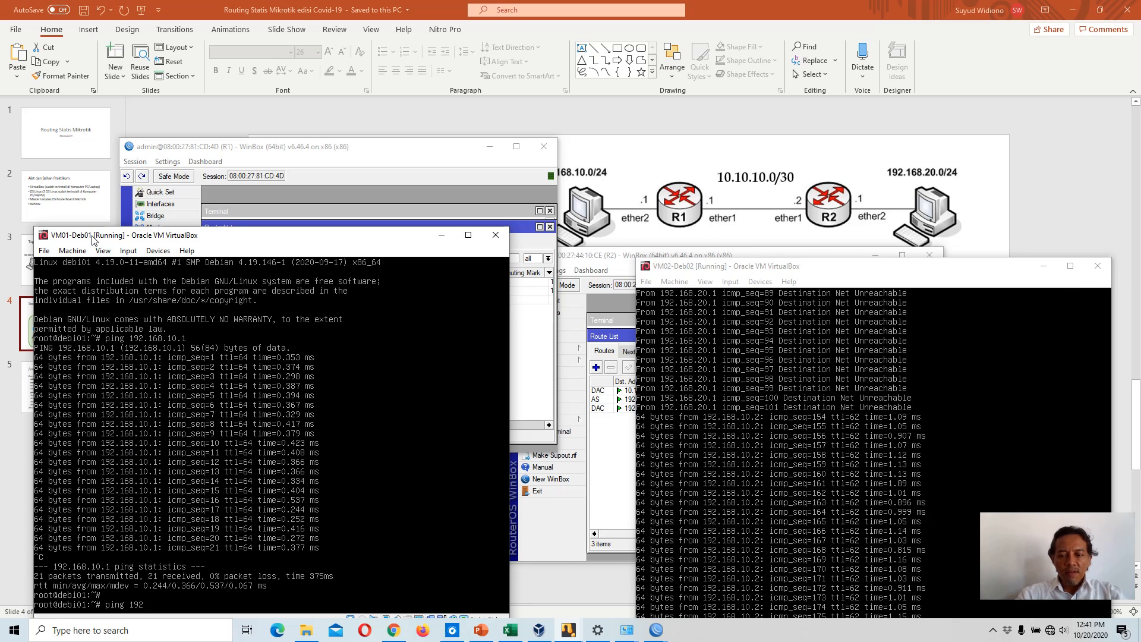
pyautogui.write('.168.')
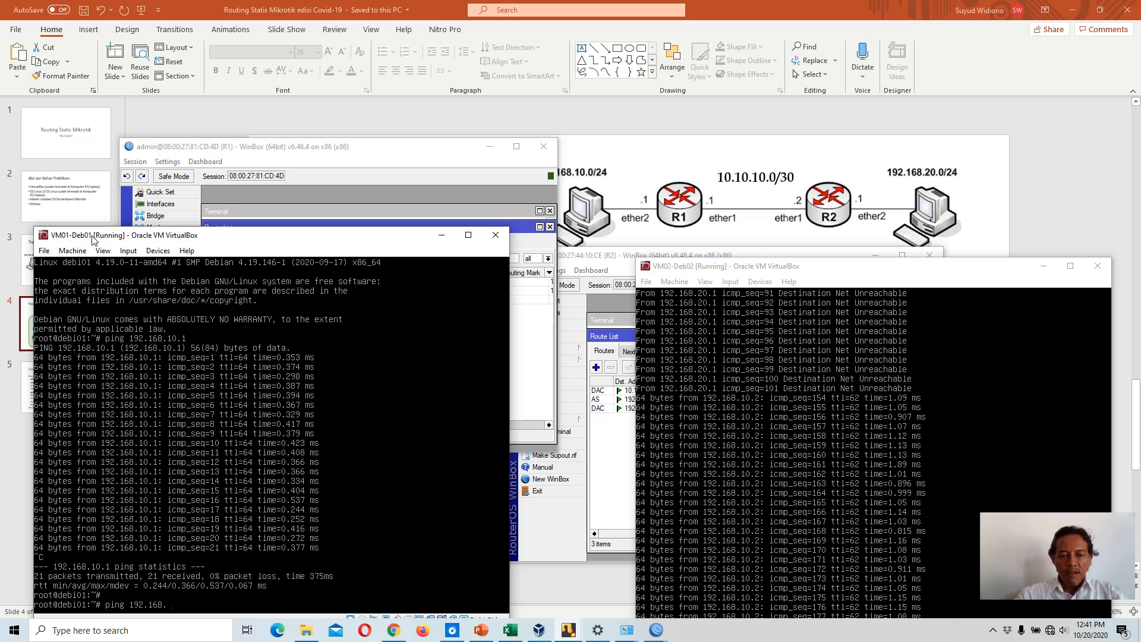
pyautogui.write('20')
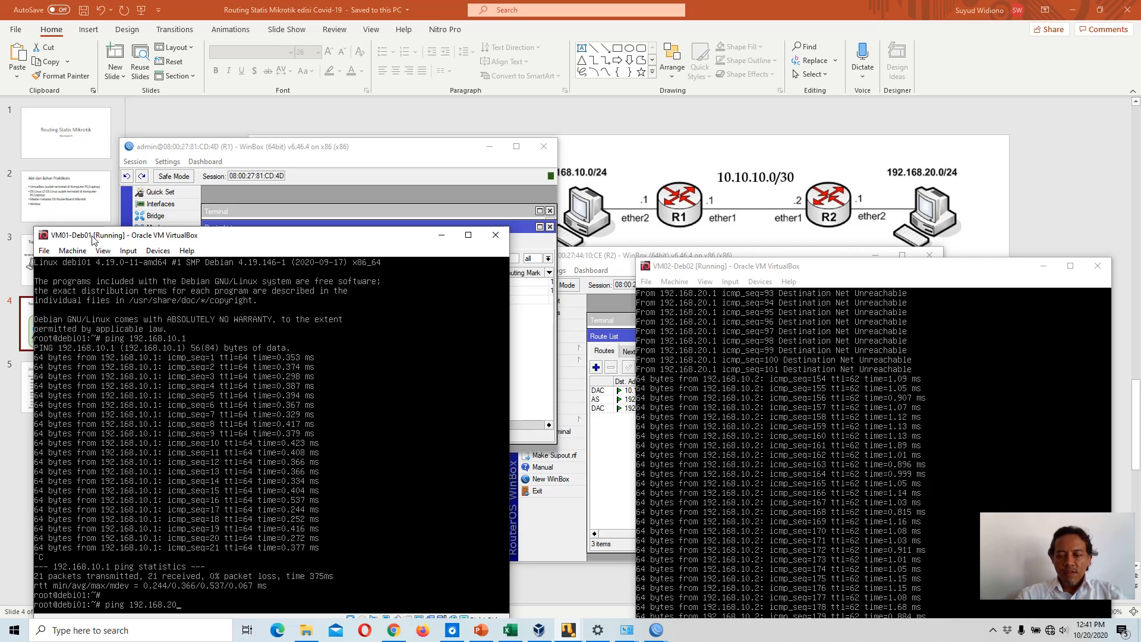
pyautogui.write('.2')
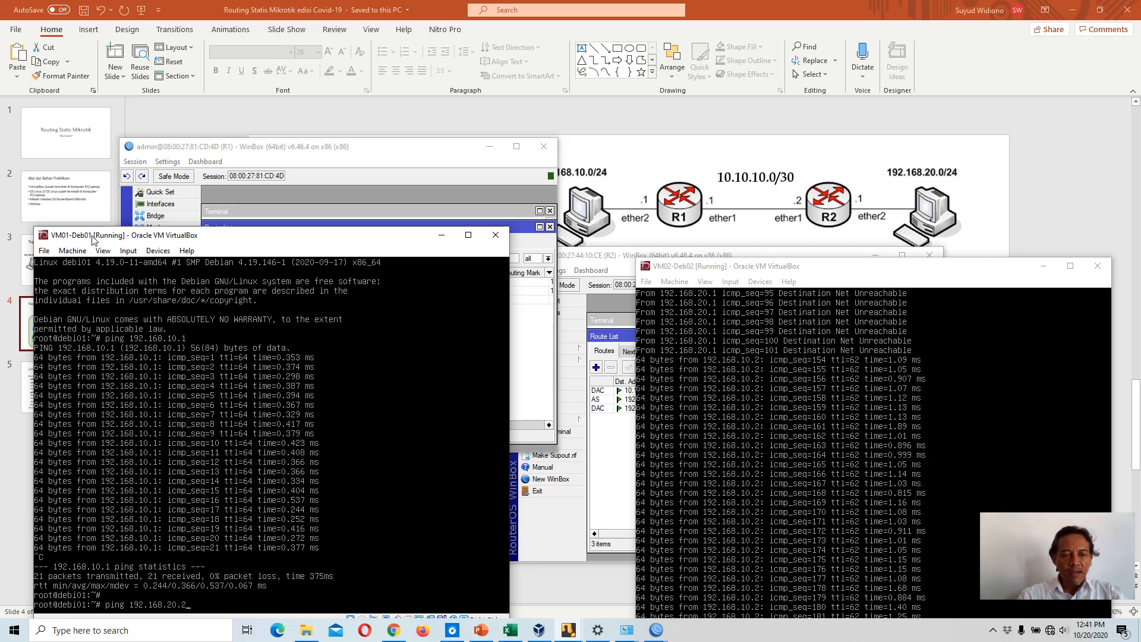
pyautogui.press('Return')
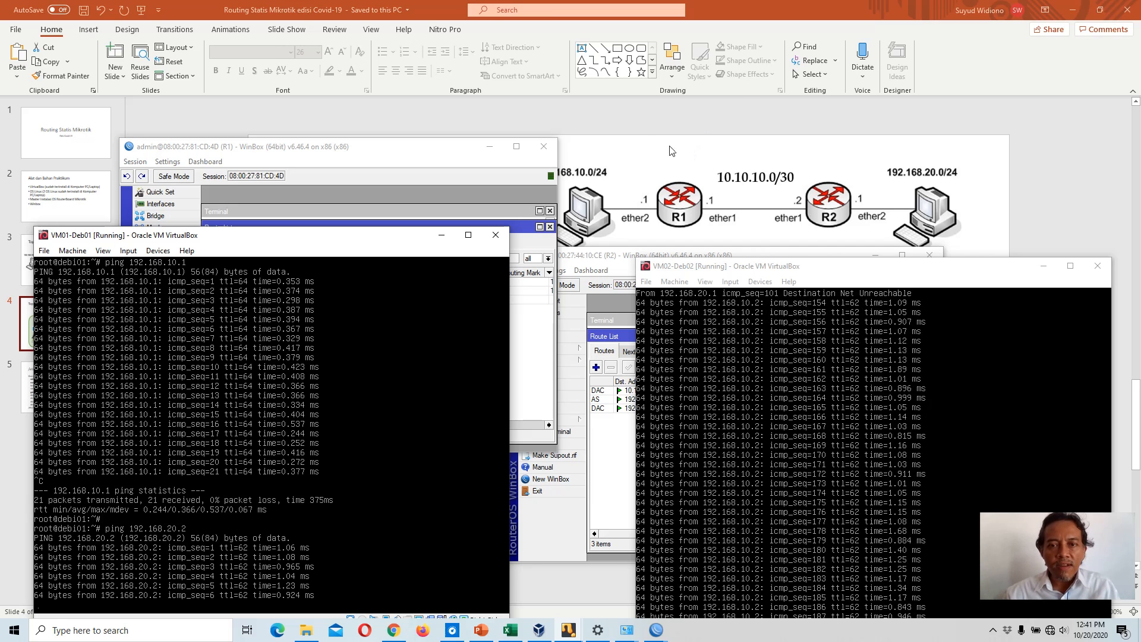
# Step: Bring R1's WinBox window forward to show its route list
pyautogui.moveTo(431, 154); pyautogui.dragTo(495, 253)
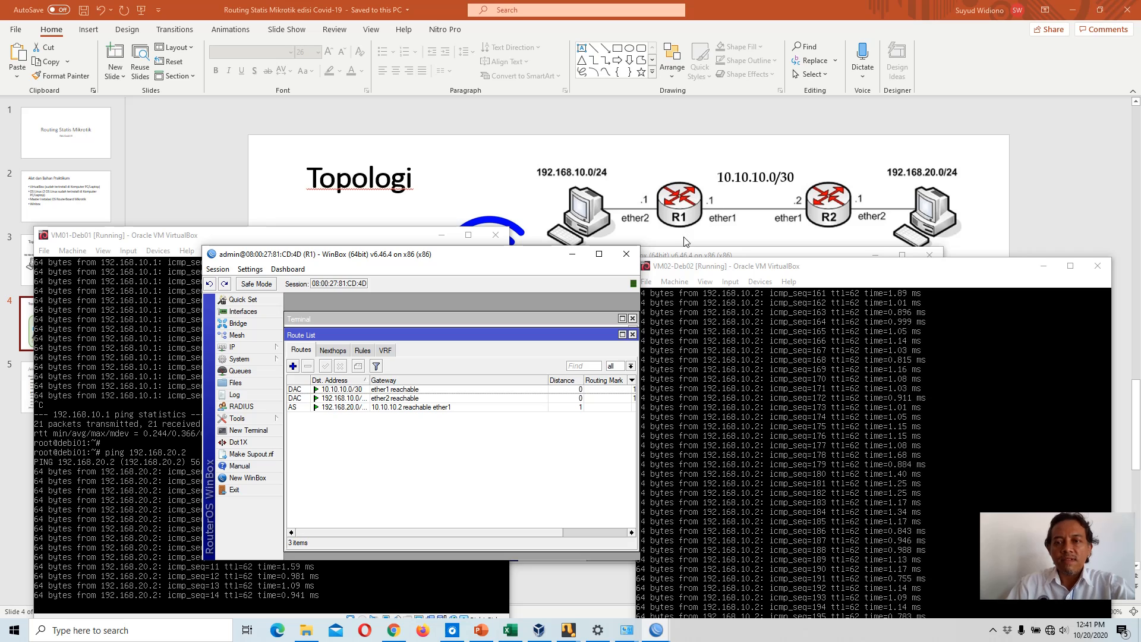